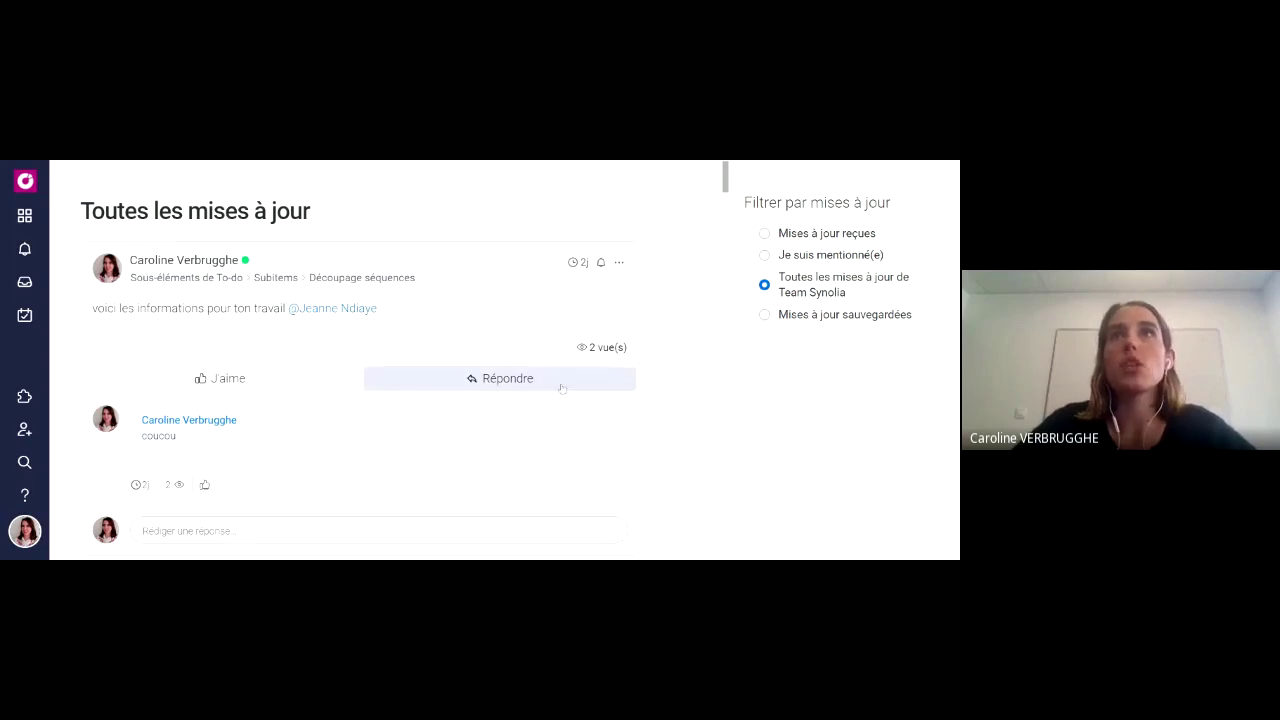
Look through all Team Synolia updates, check the updates mentioning the account holder, and return to the received updates.
scroll(610, 410, "down", 3)
scroll(695, 441, "down", 4)
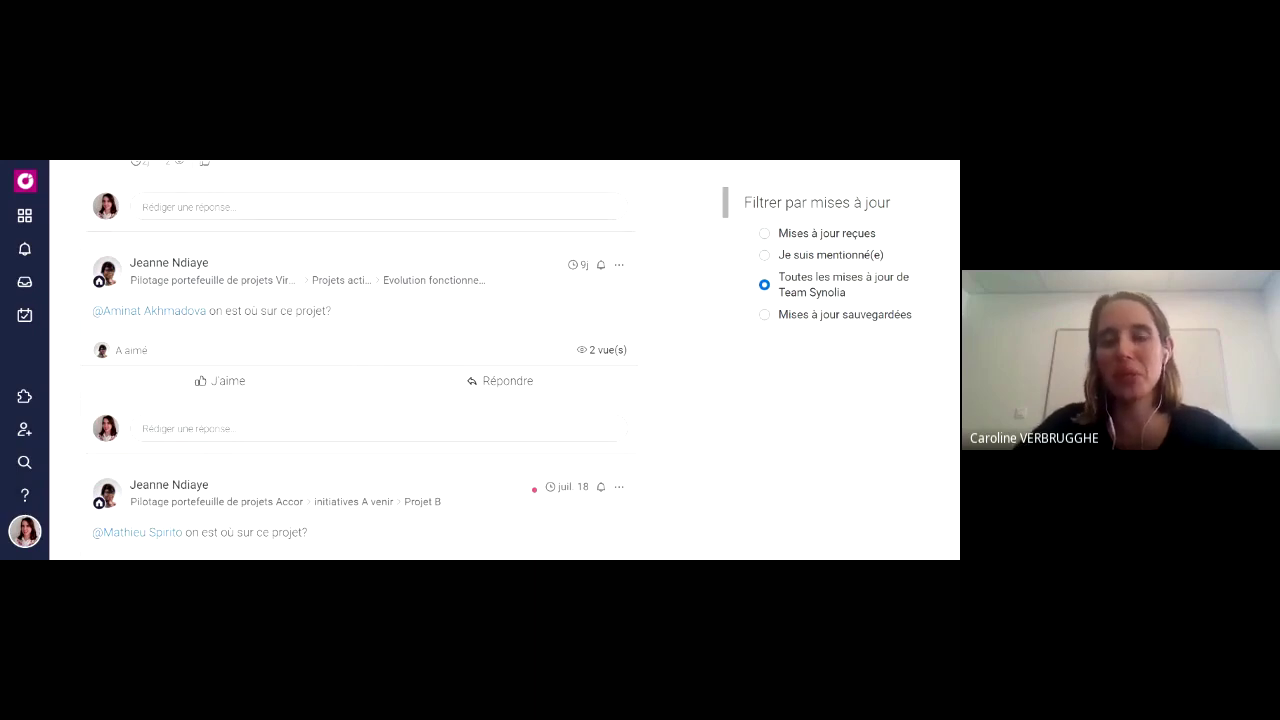
left_click(778, 233)
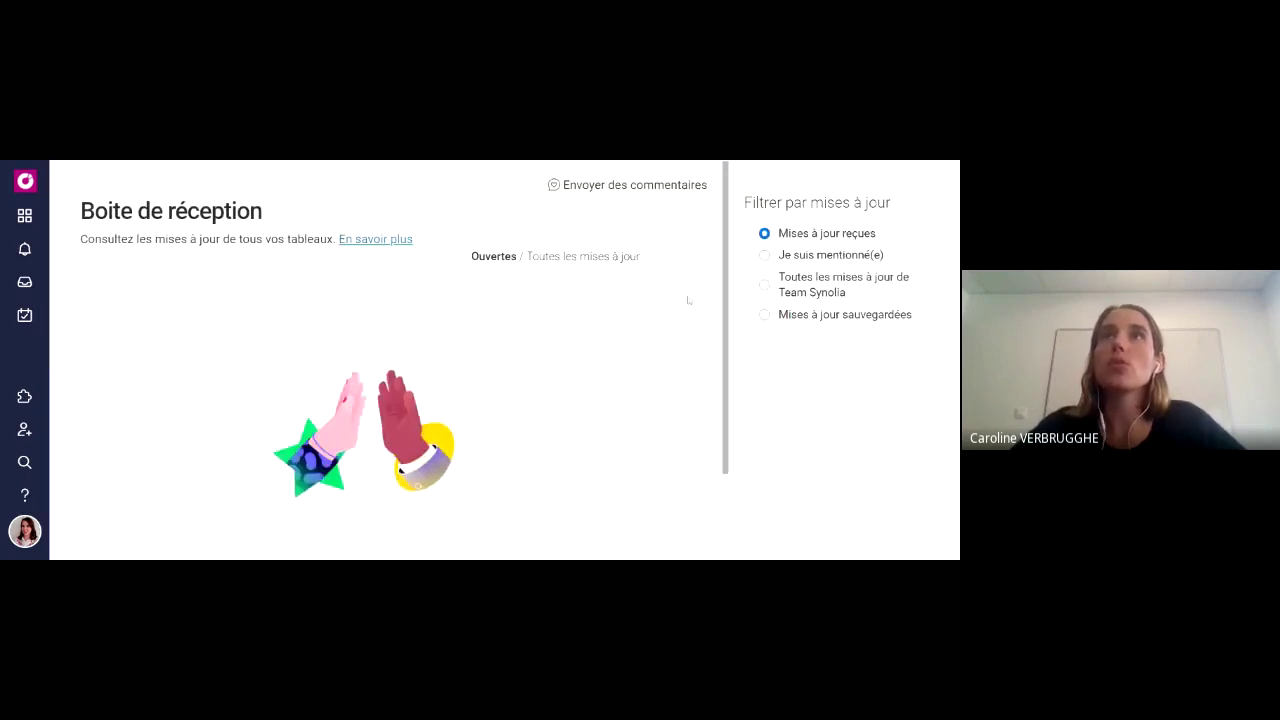
left_click(812, 262)
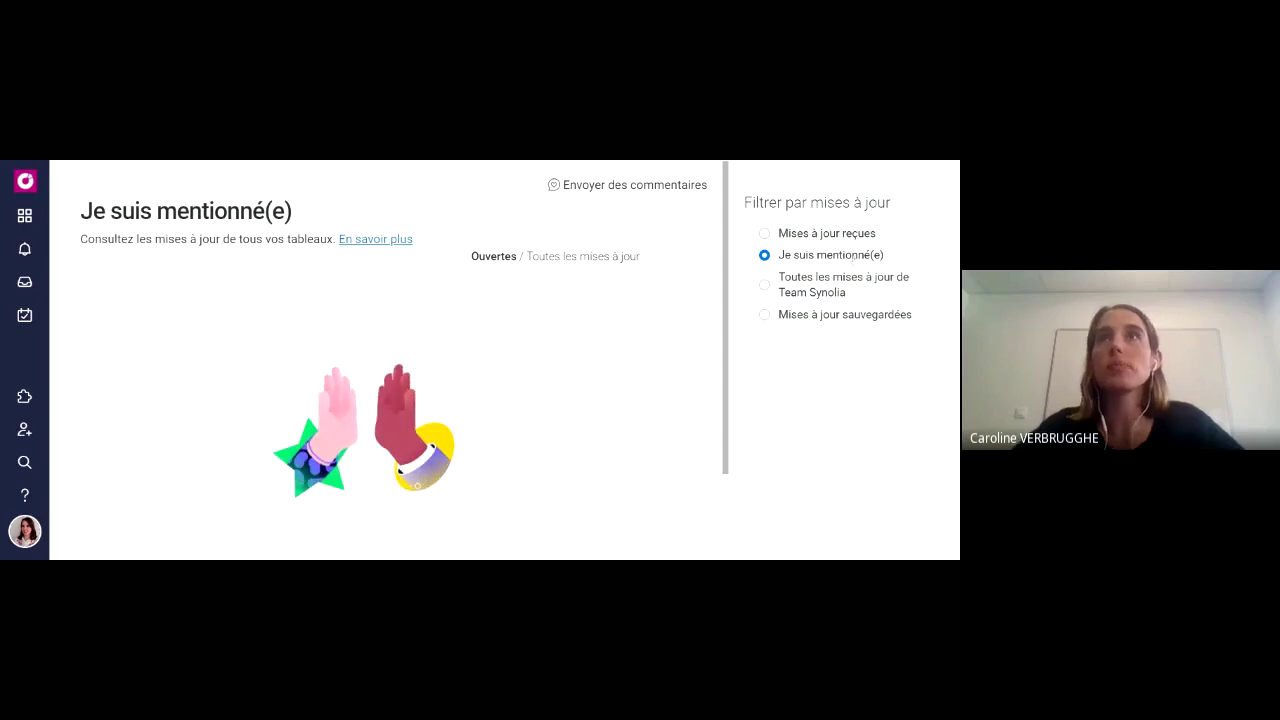
left_click(852, 230)
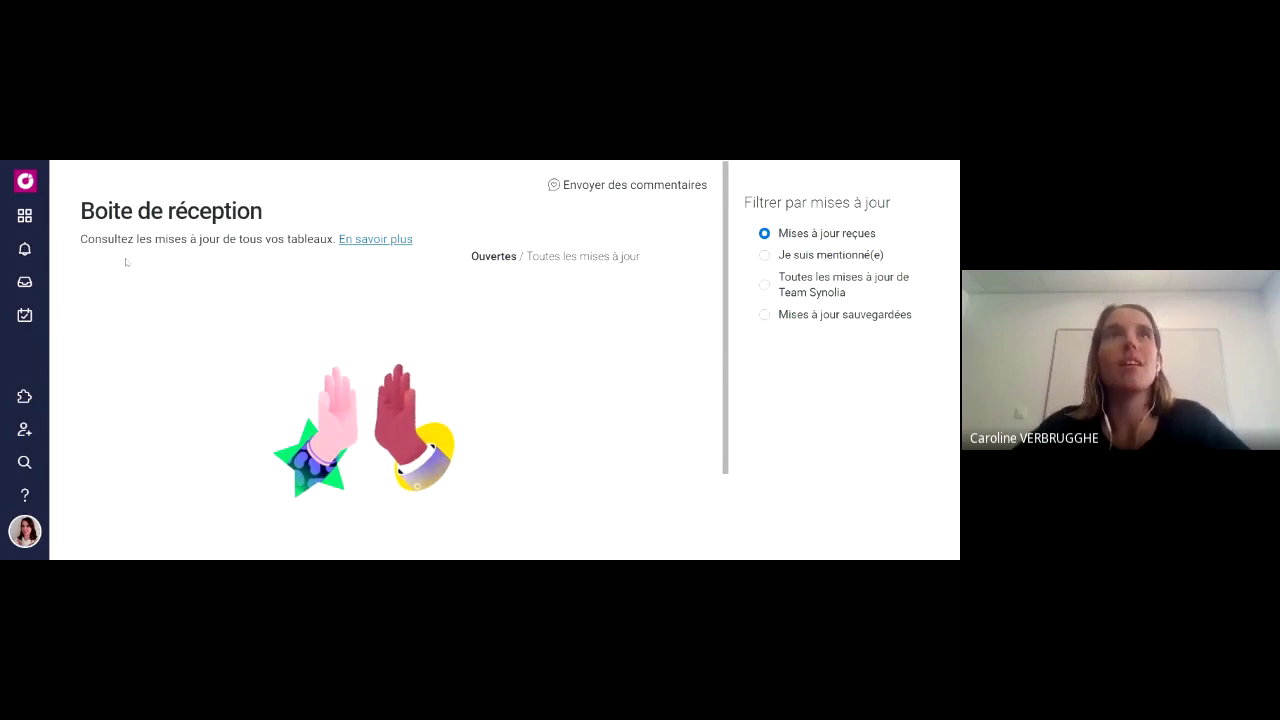
Open the overview of all Team Synolia workspaces.
left_click(25, 215)
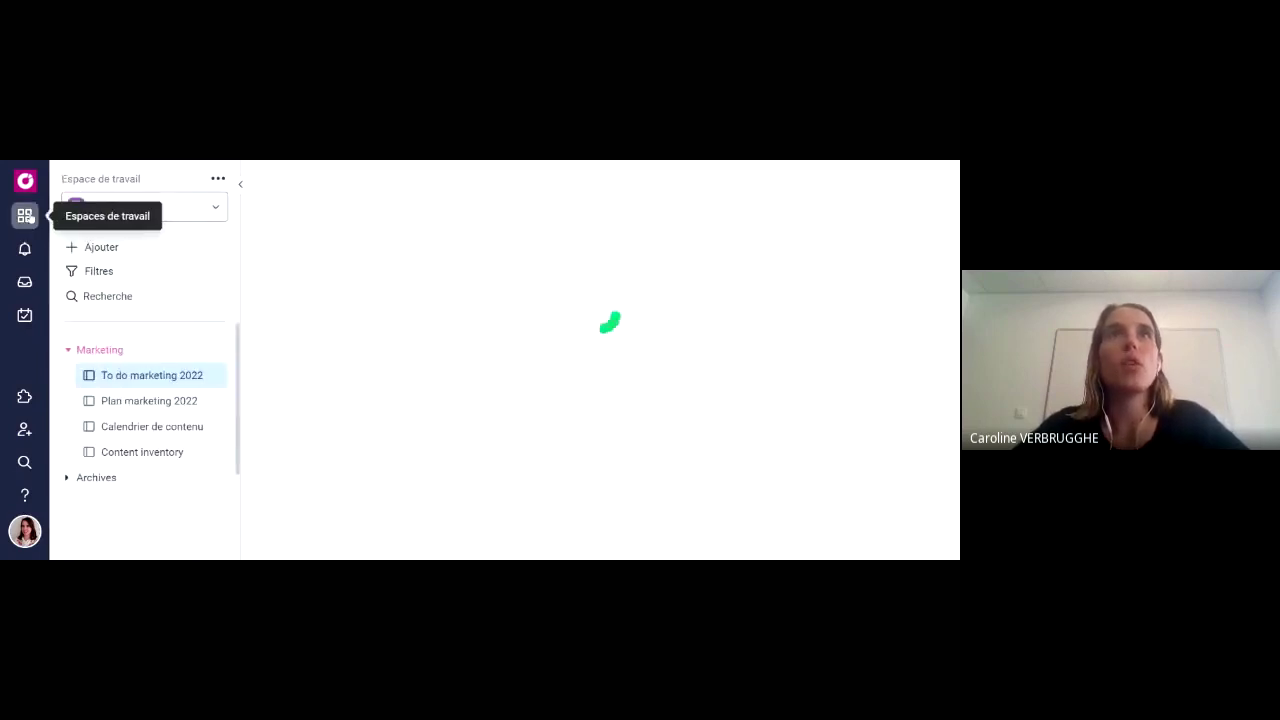
left_click(172, 211)
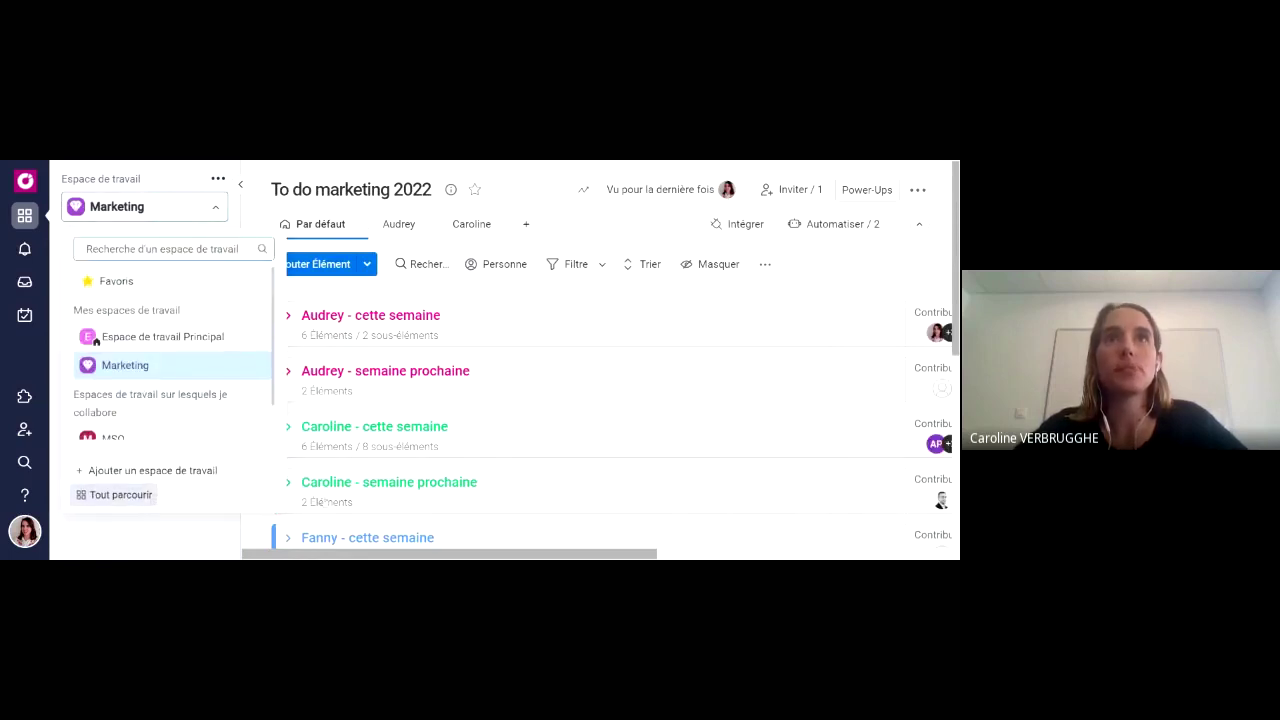
left_click(152, 497)
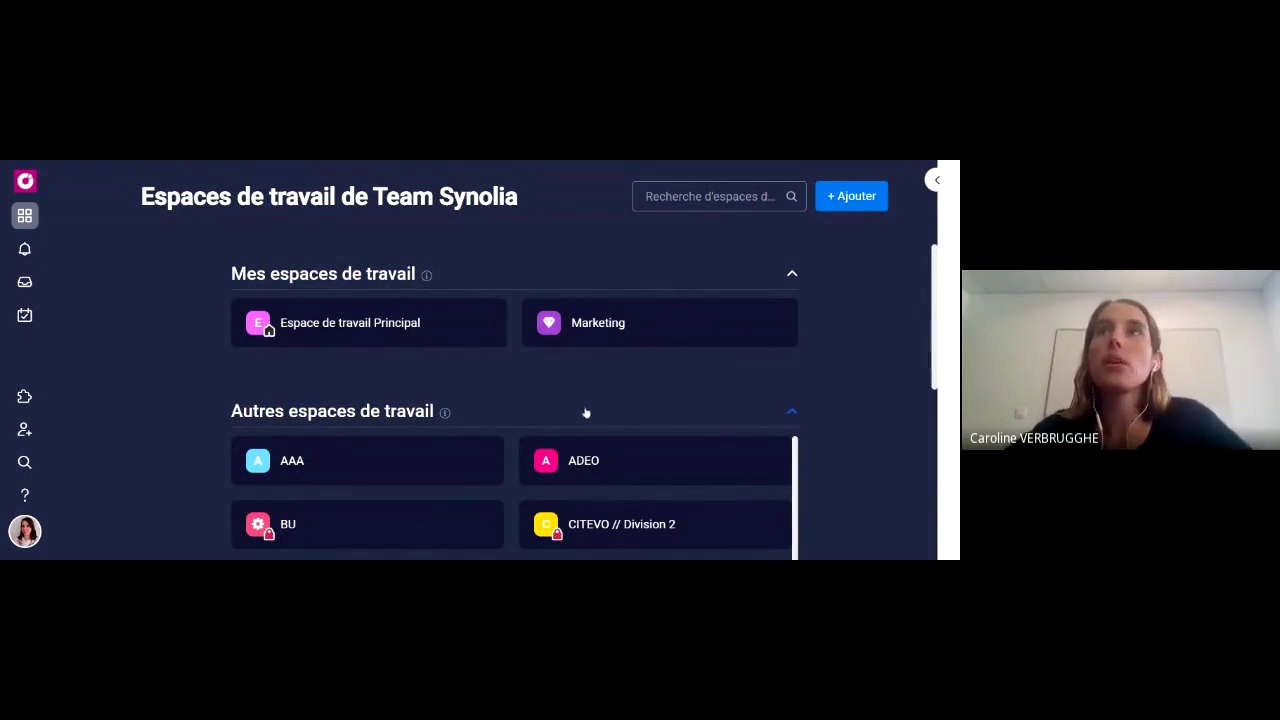
Look through the other workspaces of Team Synolia from the first entries to the last ones.
scroll(434, 486, "down", 1)
scroll(432, 486, "down", 2)
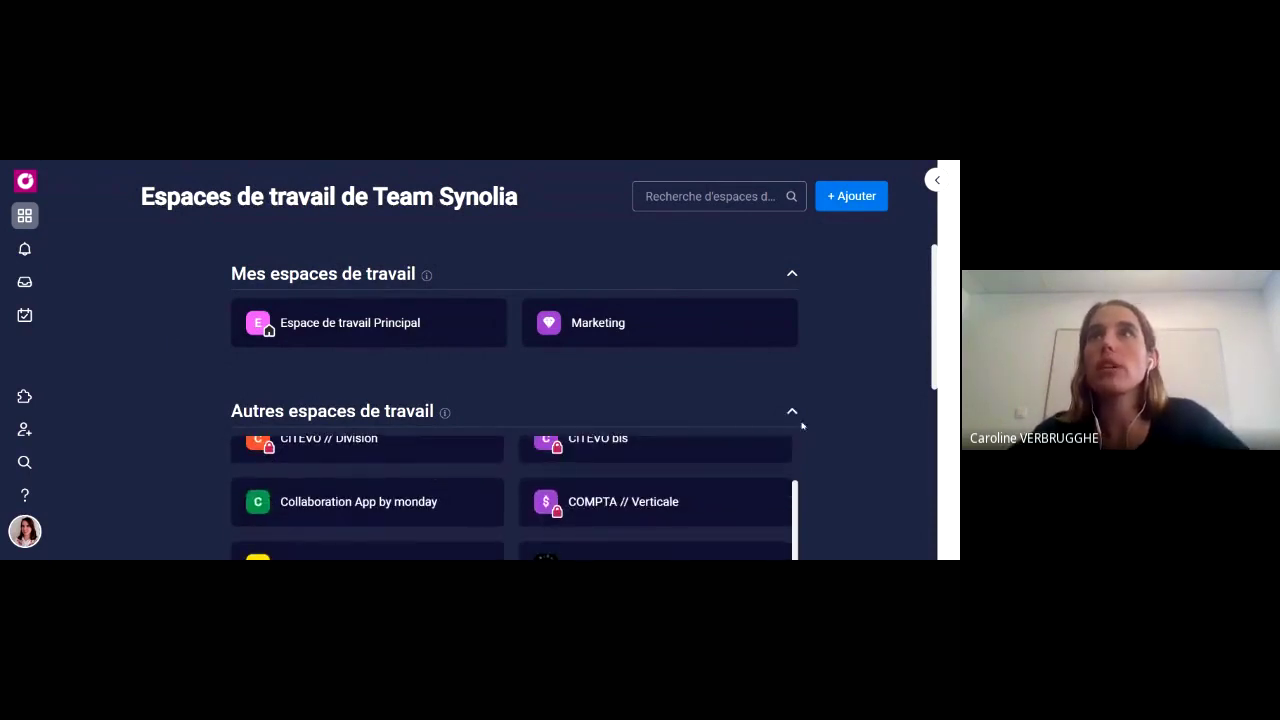
scroll(837, 423, "down", 1)
scroll(530, 487, "down", 1)
scroll(530, 487, "down", 8)
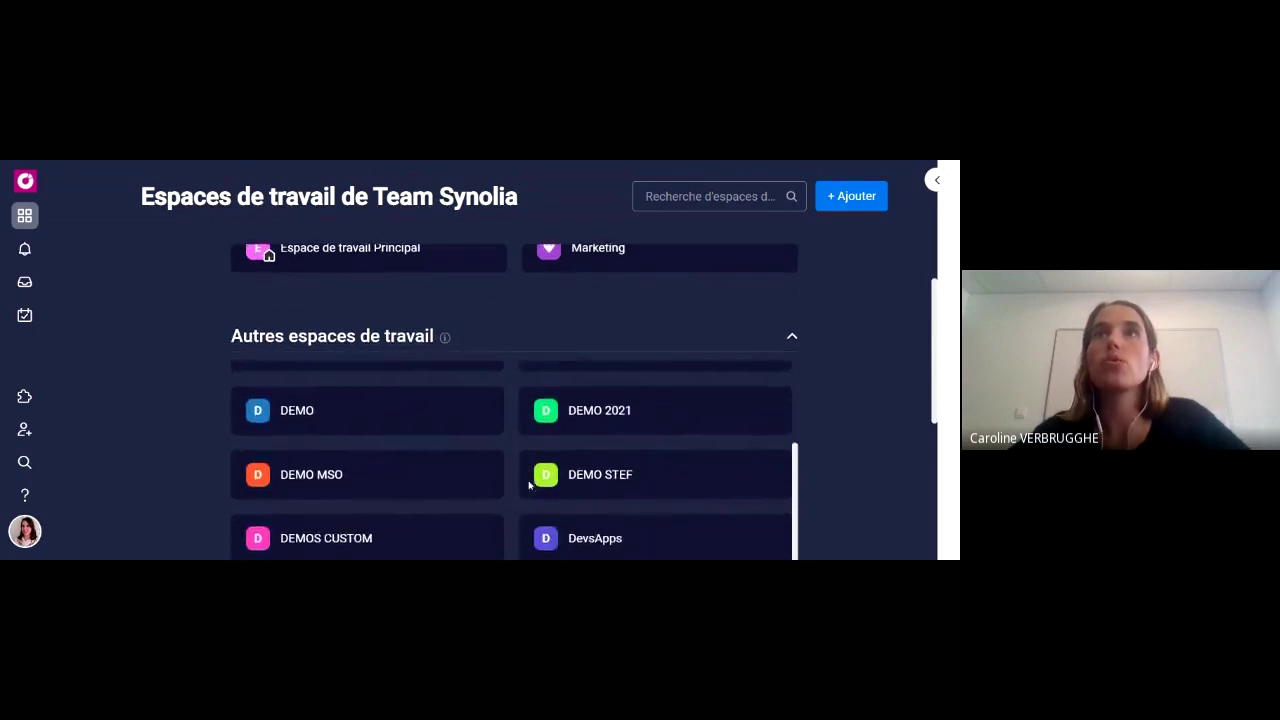
scroll(530, 486, "down", 3)
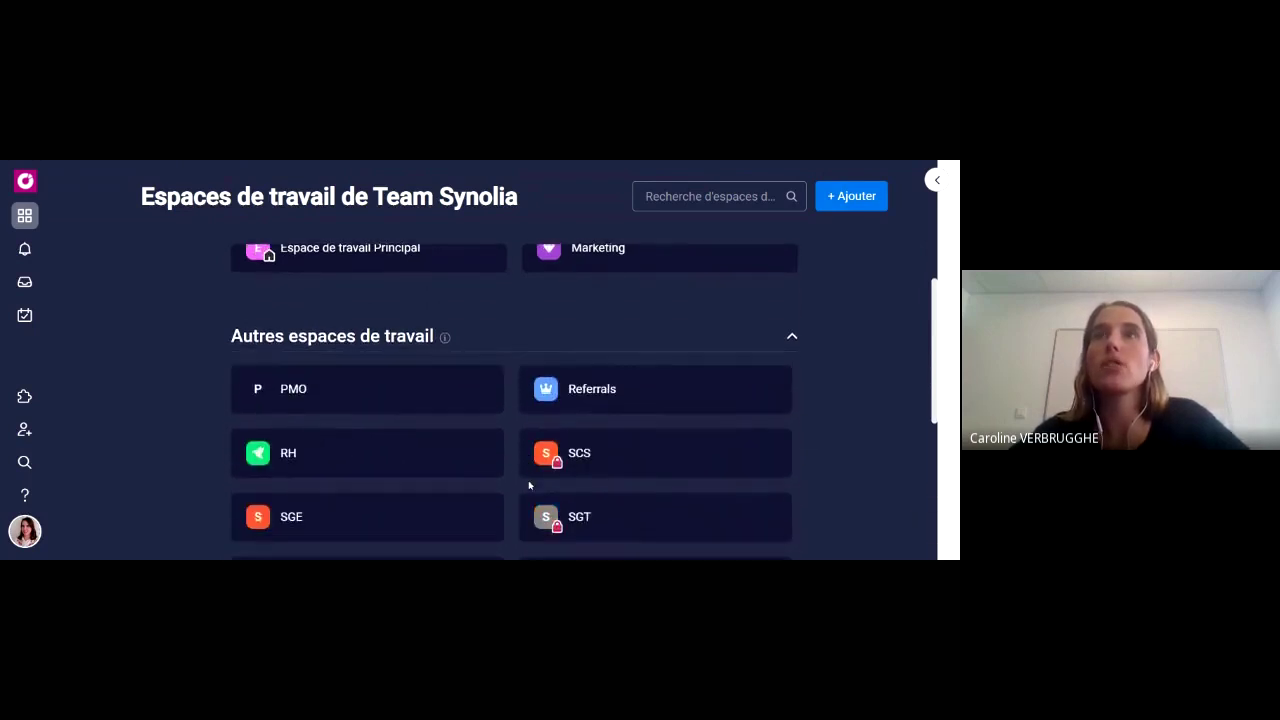
scroll(530, 486, "up", 12)
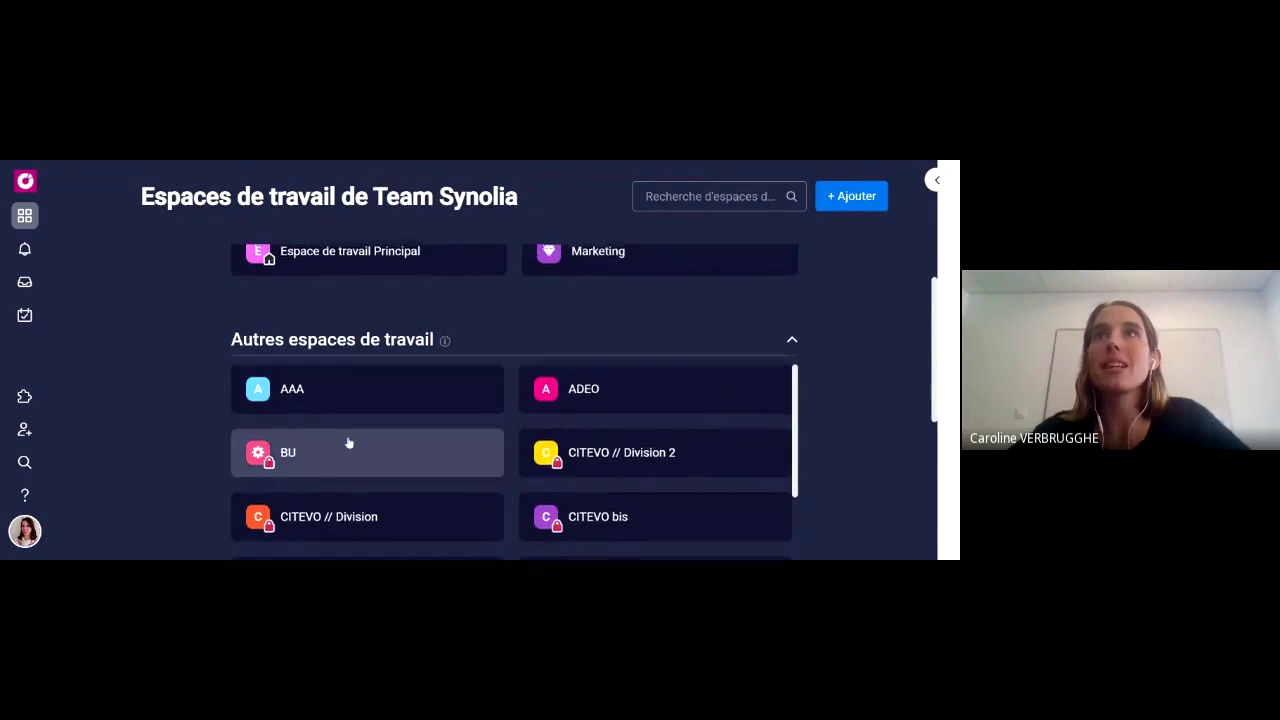
scroll(205, 413, "up", 1)
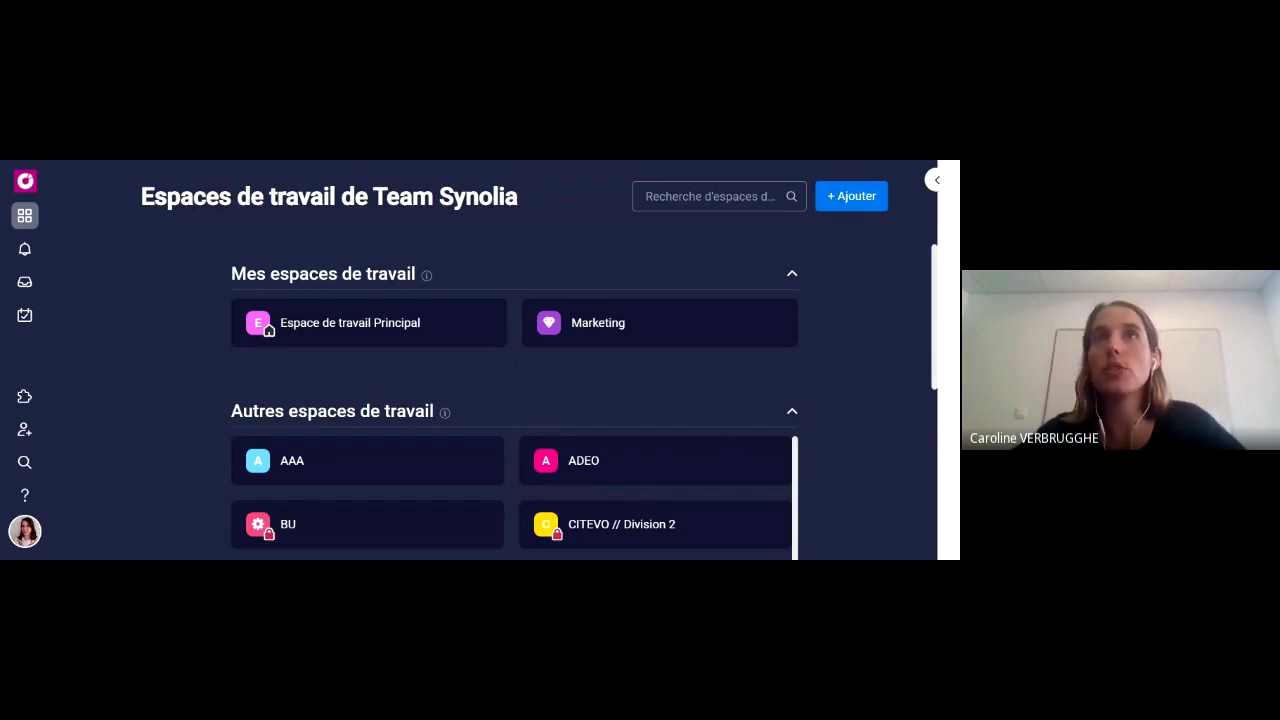
Open the Marketing workspace and examine its recently visited boards.
left_click(715, 324)
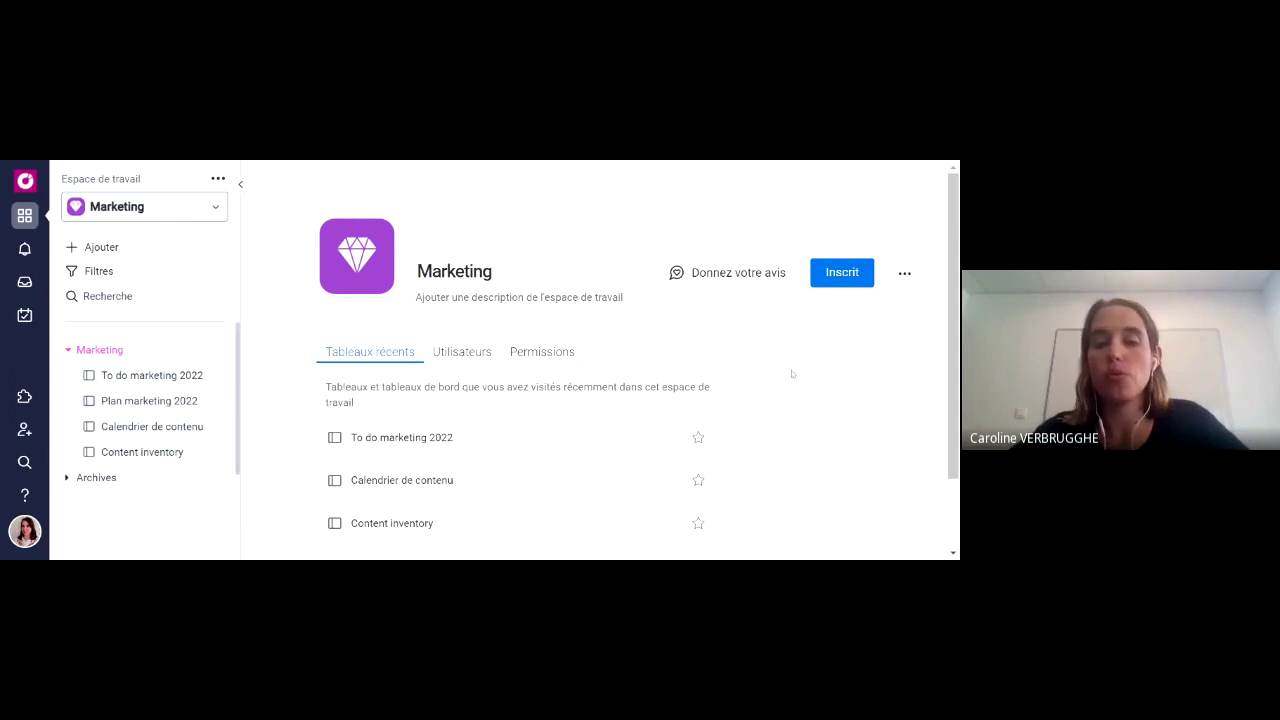
scroll(791, 372, "down", 1)
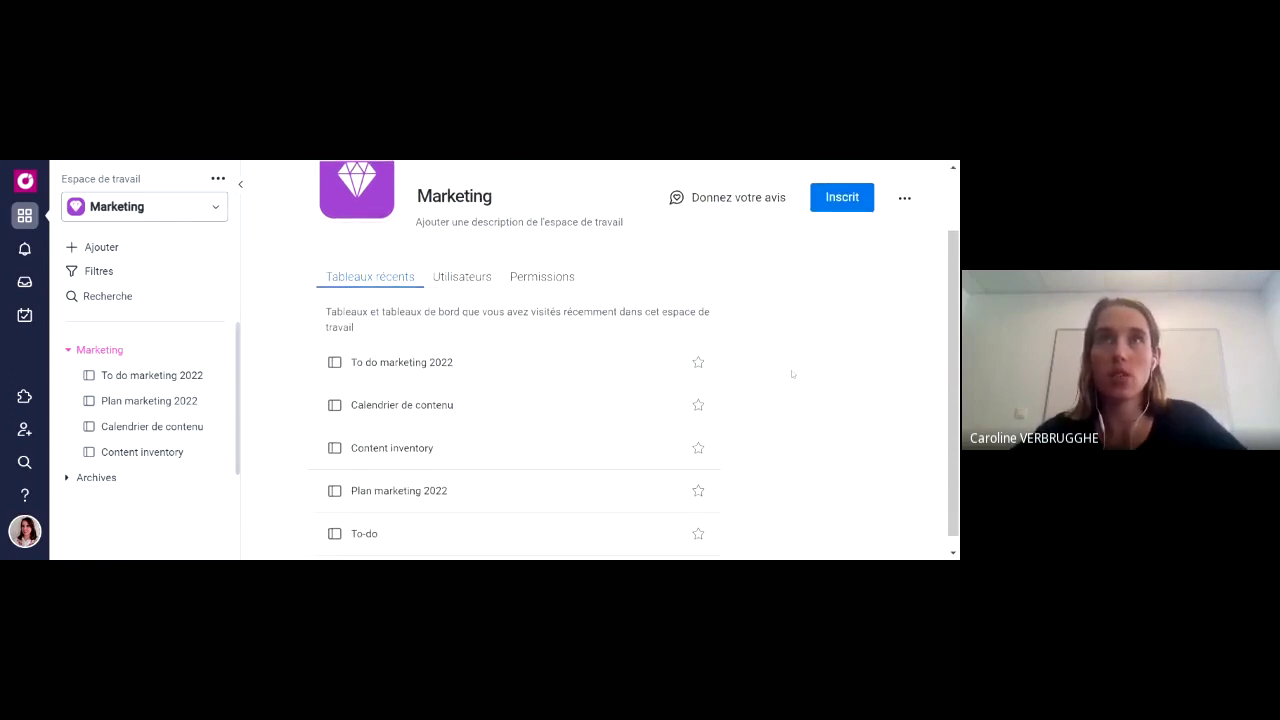
scroll(791, 373, "up", 1)
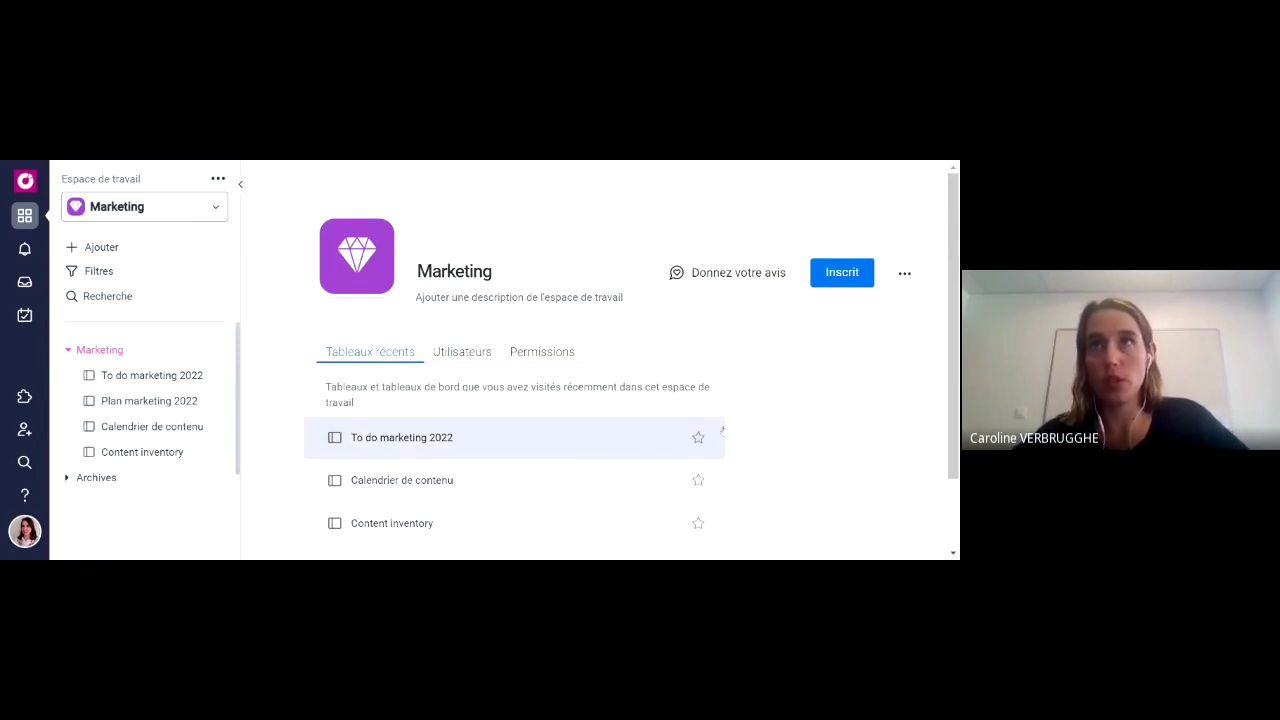
left_click(698, 440)
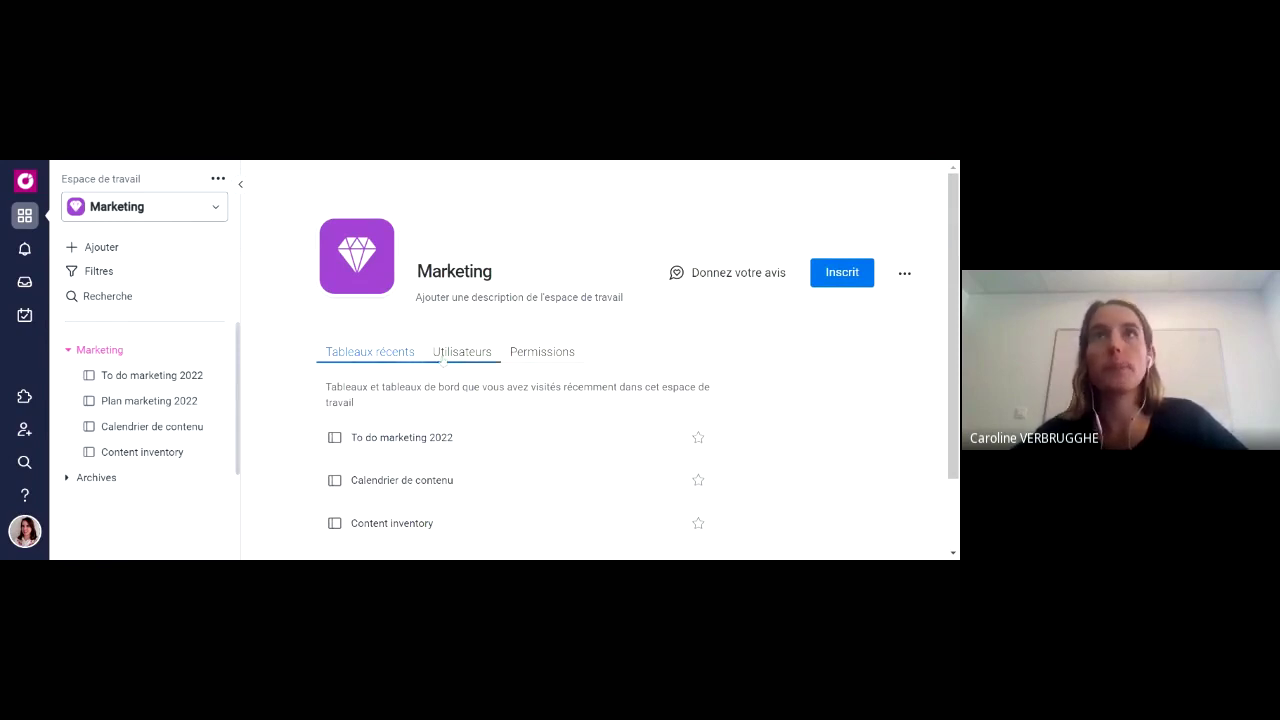
Examine the users of the Marketing workspace and the people and teams suggested for an invitation.
left_click(455, 357)
scroll(677, 397, "down", 2)
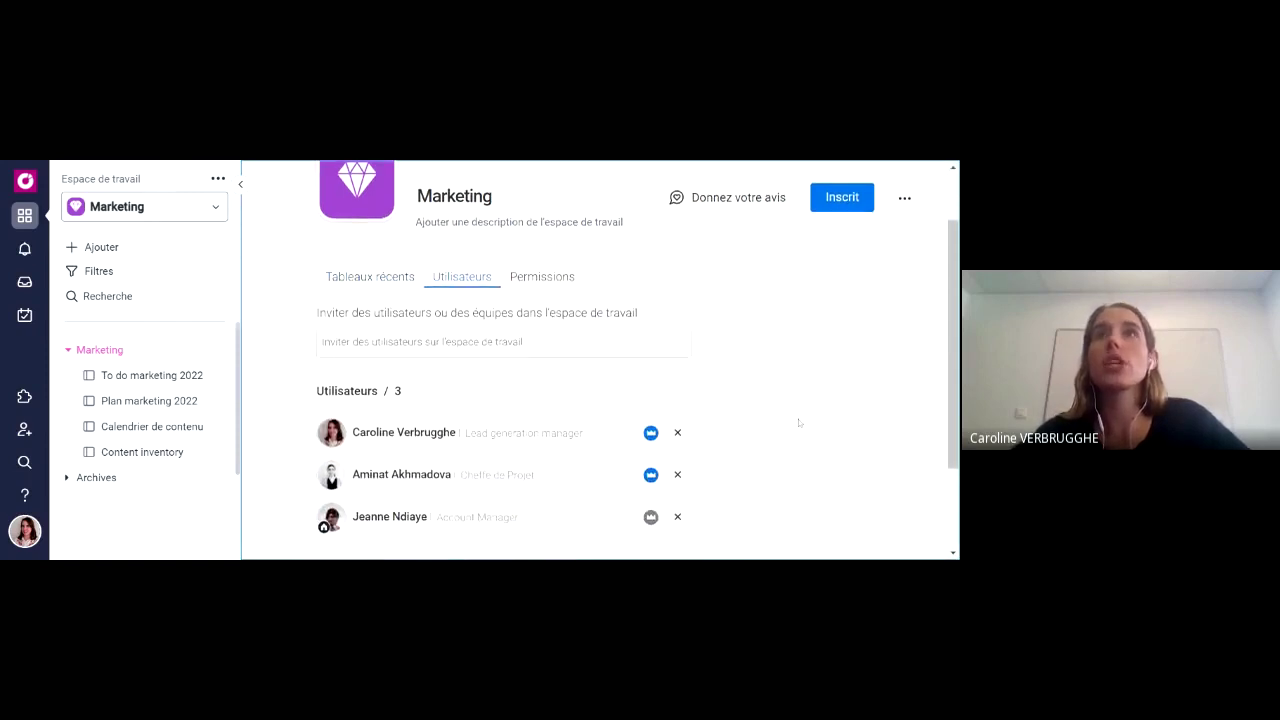
scroll(799, 423, "down", 2)
scroll(700, 418, "up", 2)
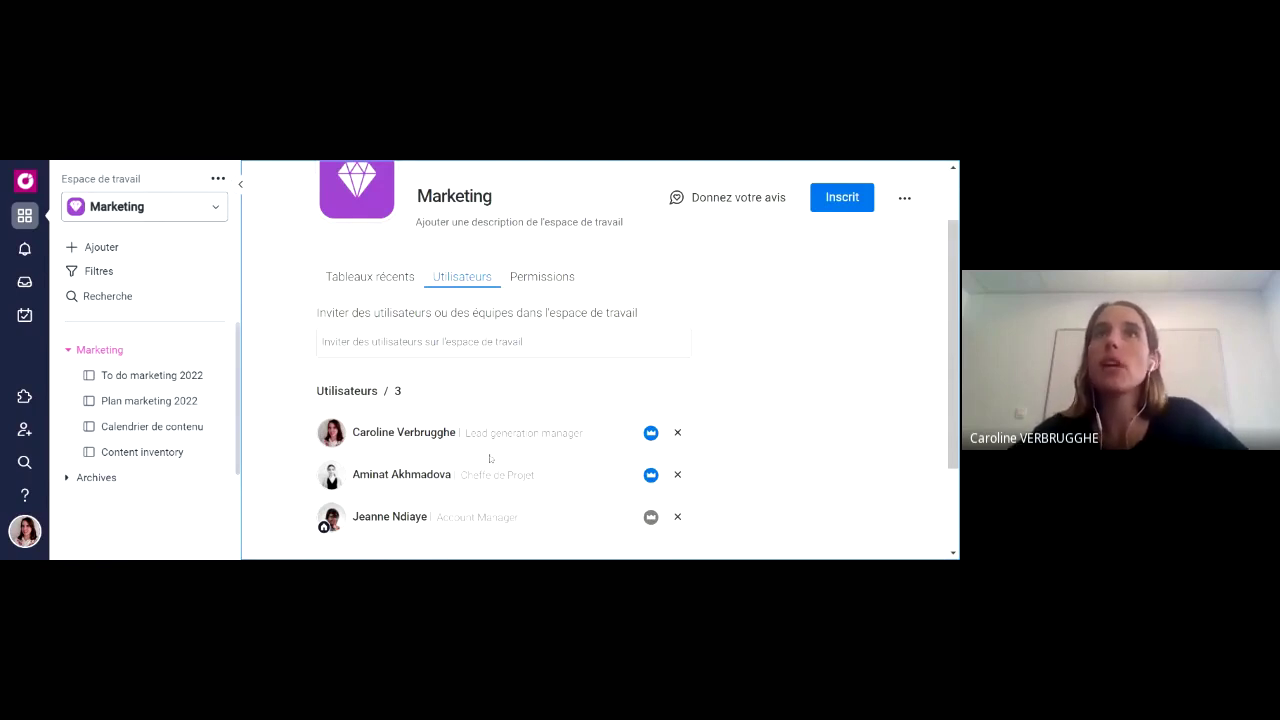
left_click(677, 516)
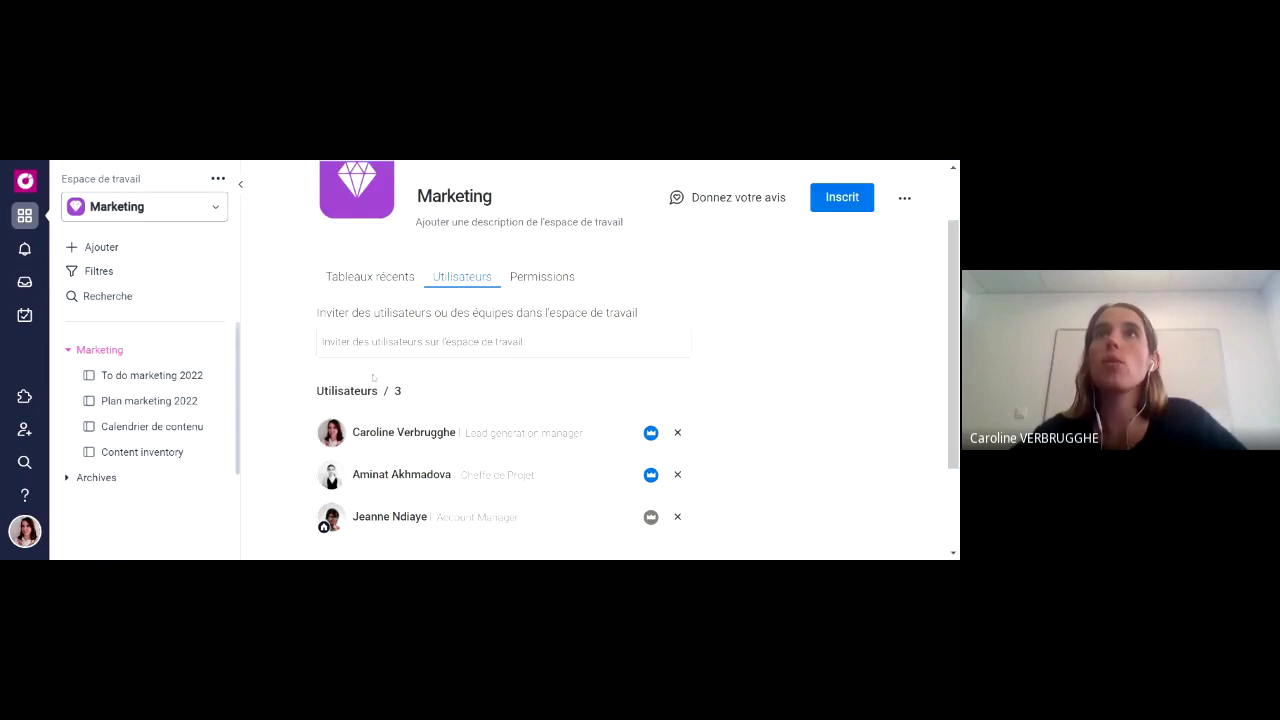
left_click(322, 342)
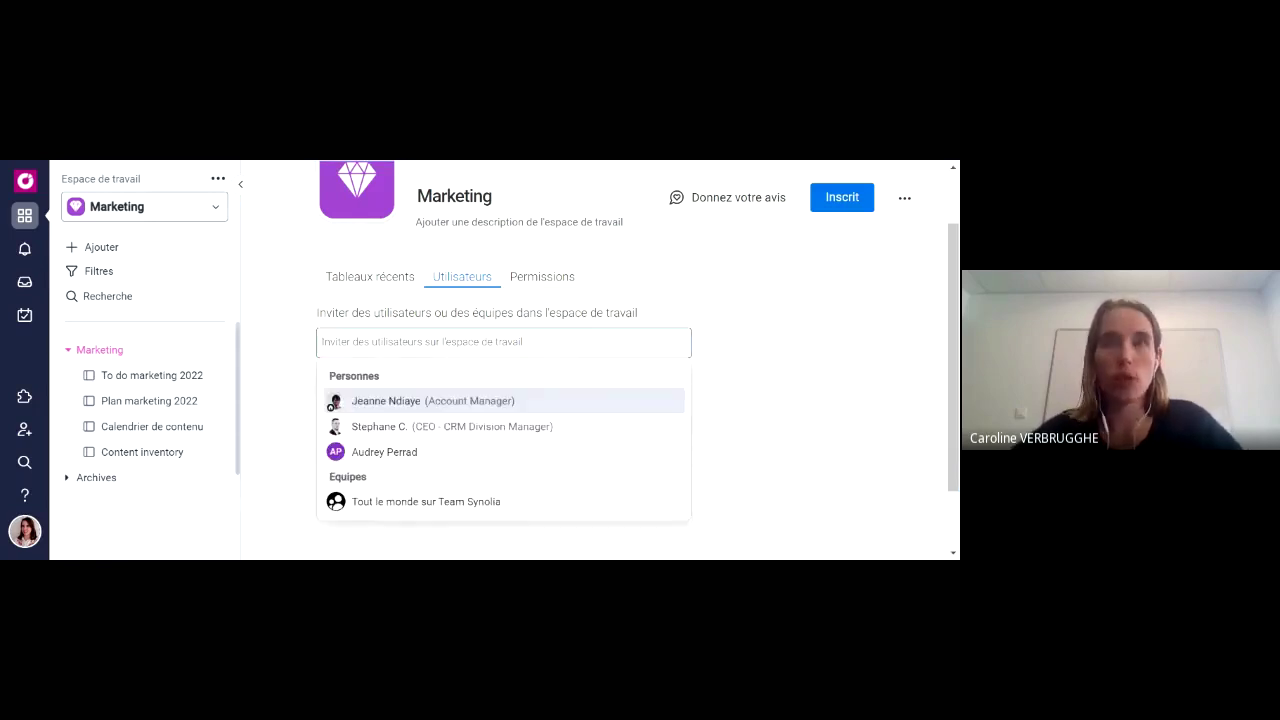
left_click(393, 413)
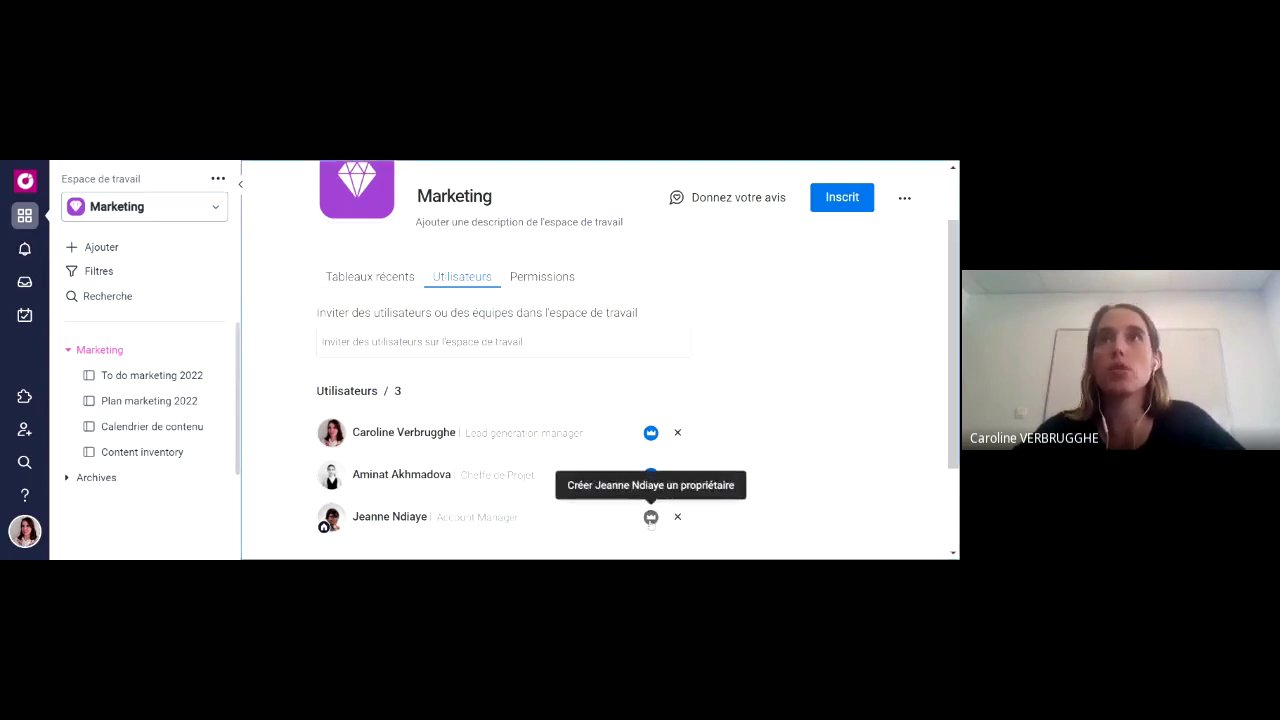
Make the Account Manager an owner of the Marketing workspace and revoke that ownership again.
left_click(651, 518)
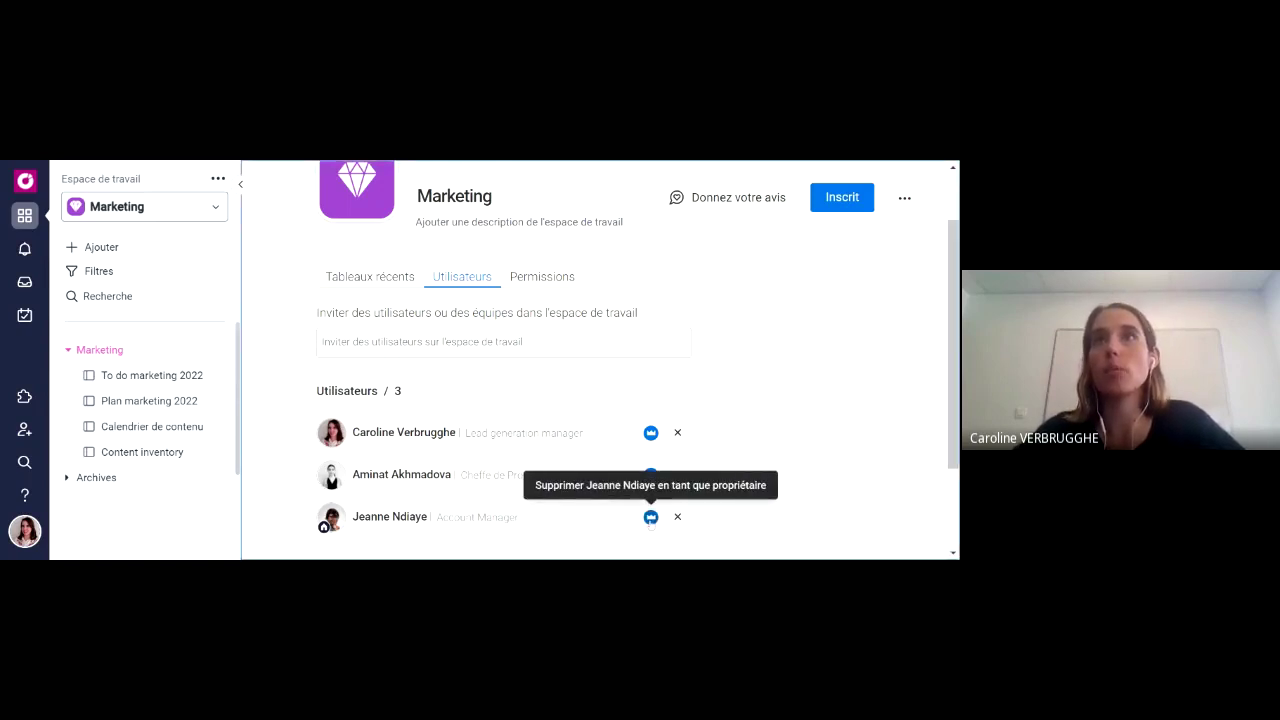
left_click(651, 518)
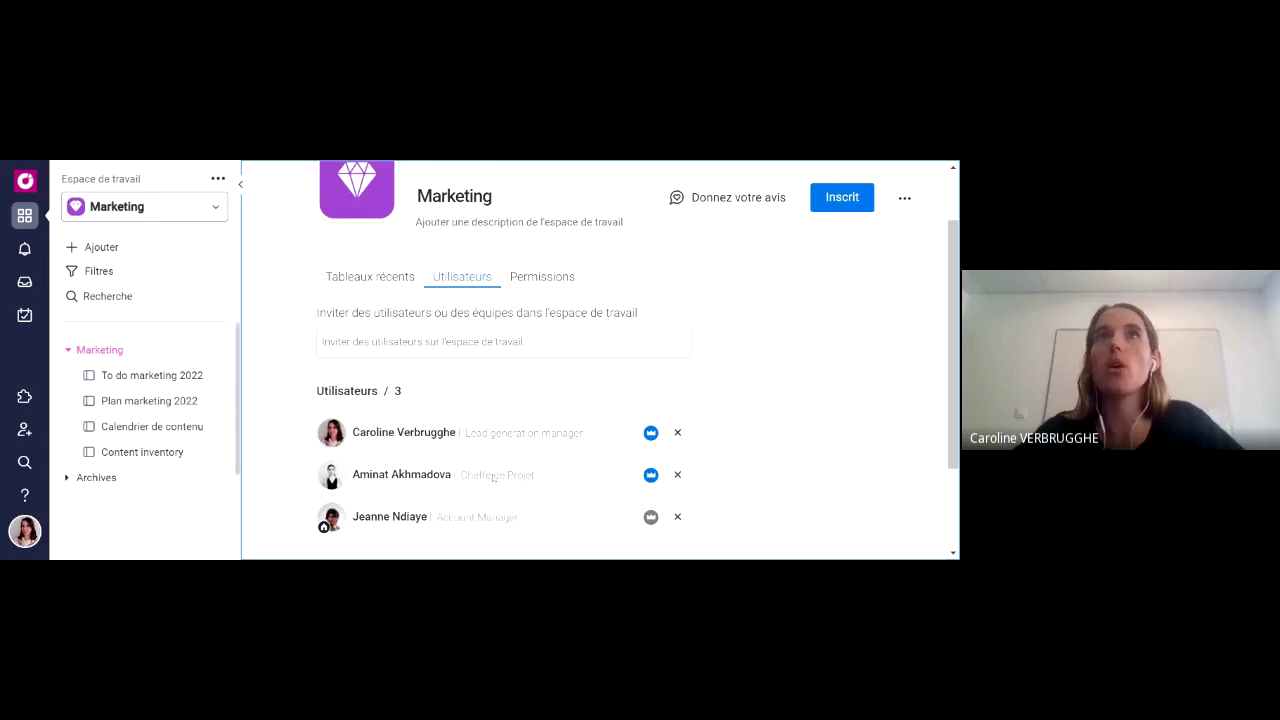
Review the Marketing workspace's permissions for the owner role and the "Utilisateur d'espace de travail" role, and return to the recent boards.
left_click(546, 275)
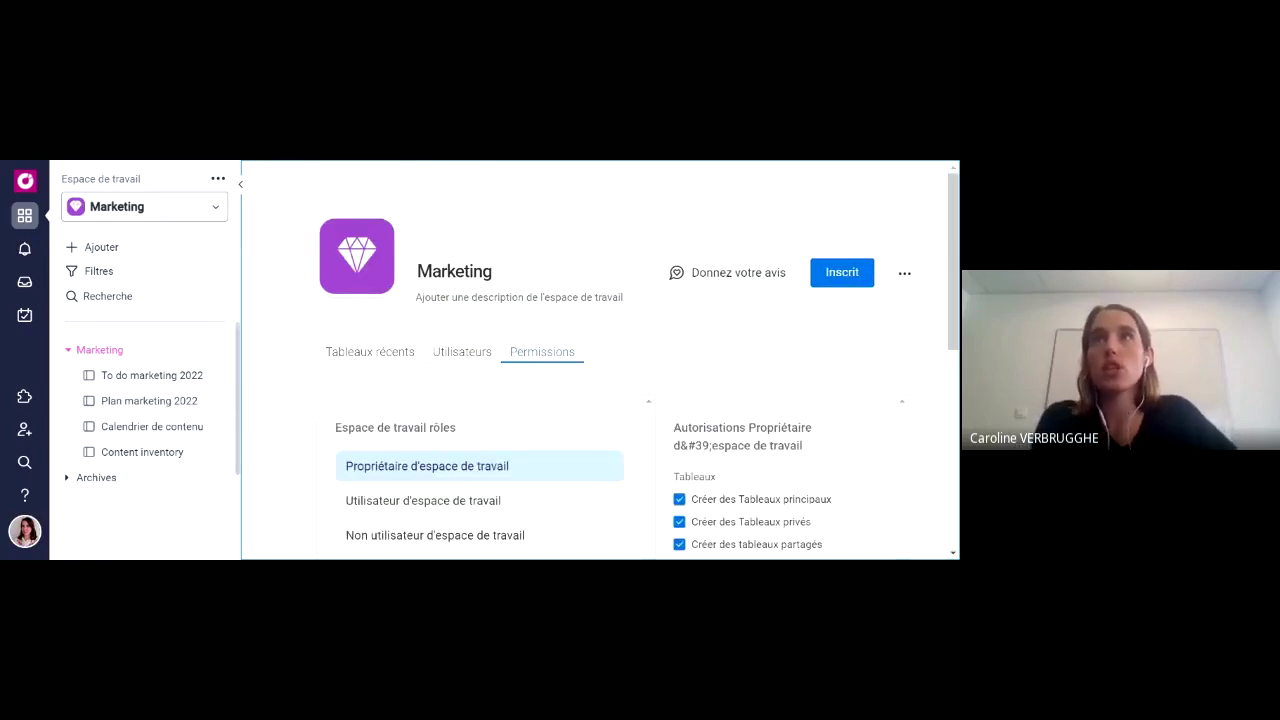
scroll(916, 418, "down", 1)
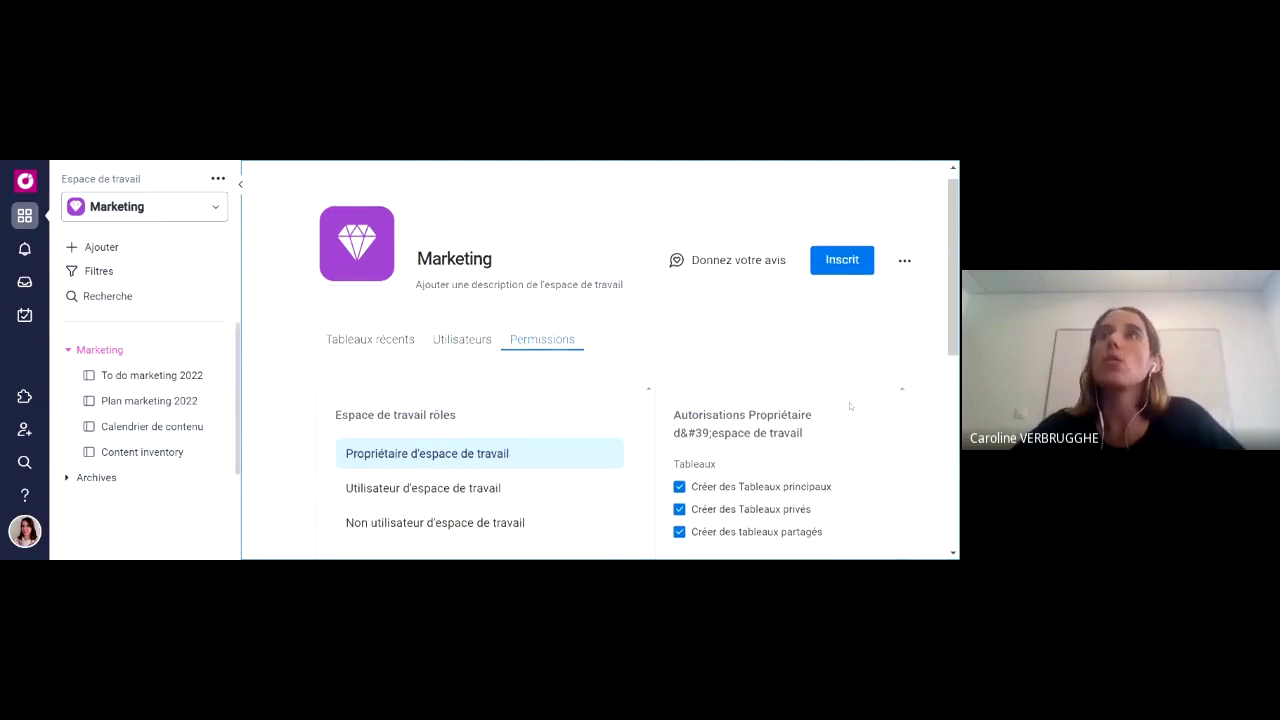
scroll(916, 418, "down", 1)
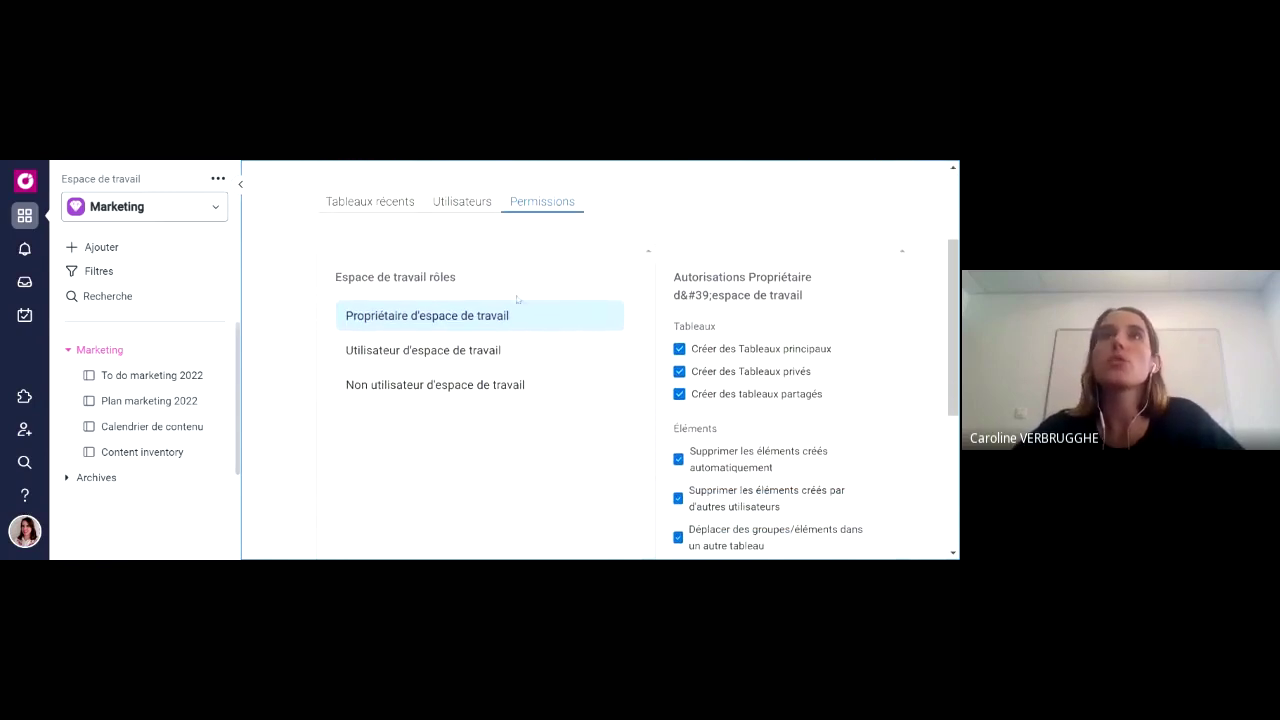
left_click(435, 358)
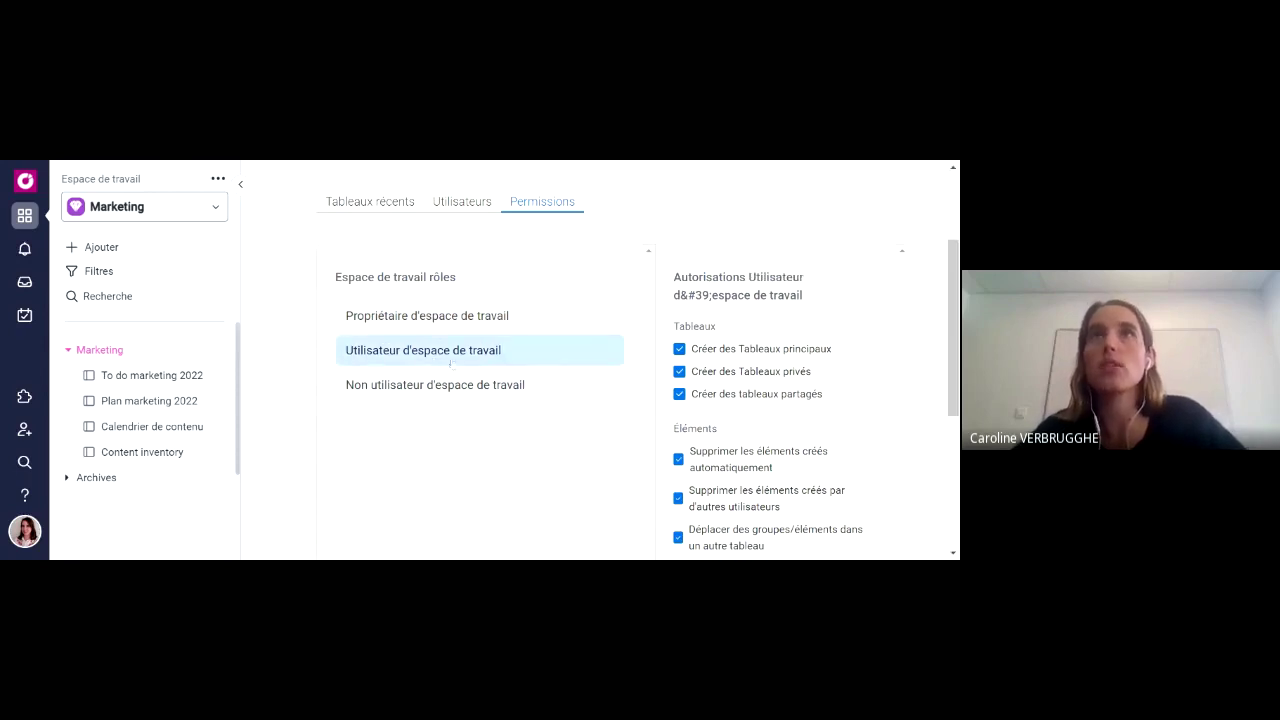
scroll(768, 400, "down", 4)
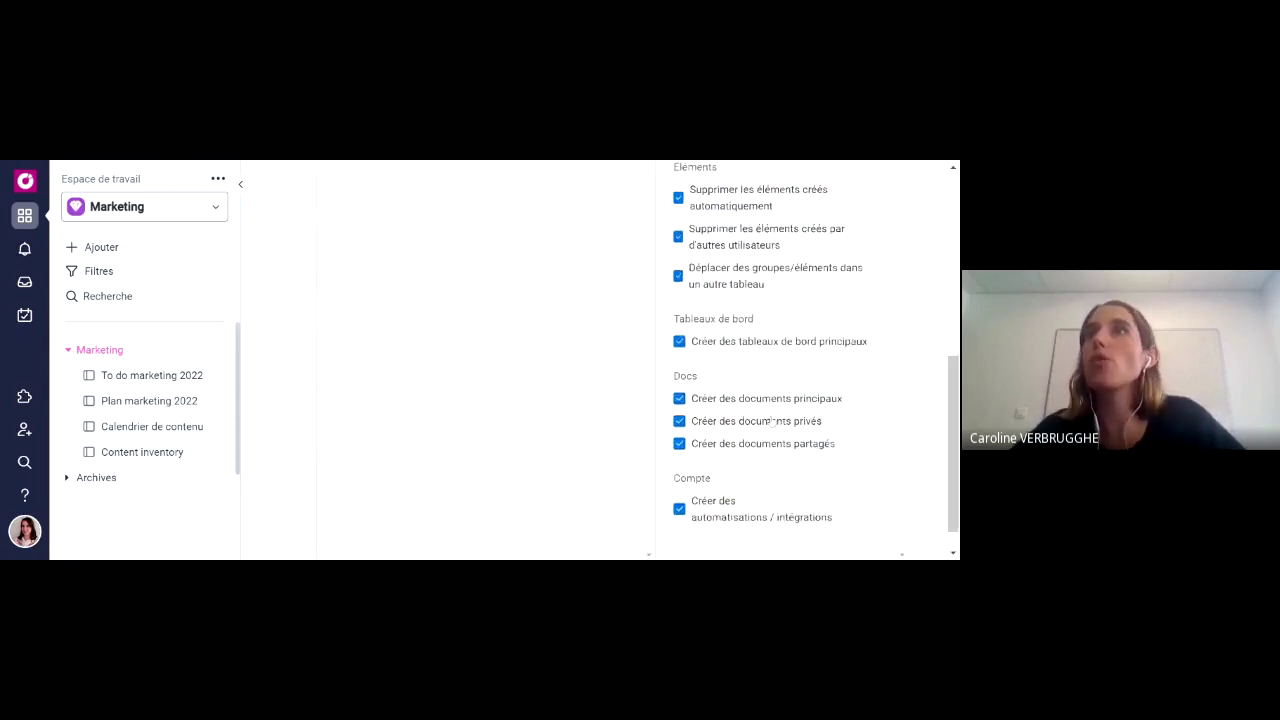
scroll(773, 430, "up", 6)
scroll(774, 431, "down", 2)
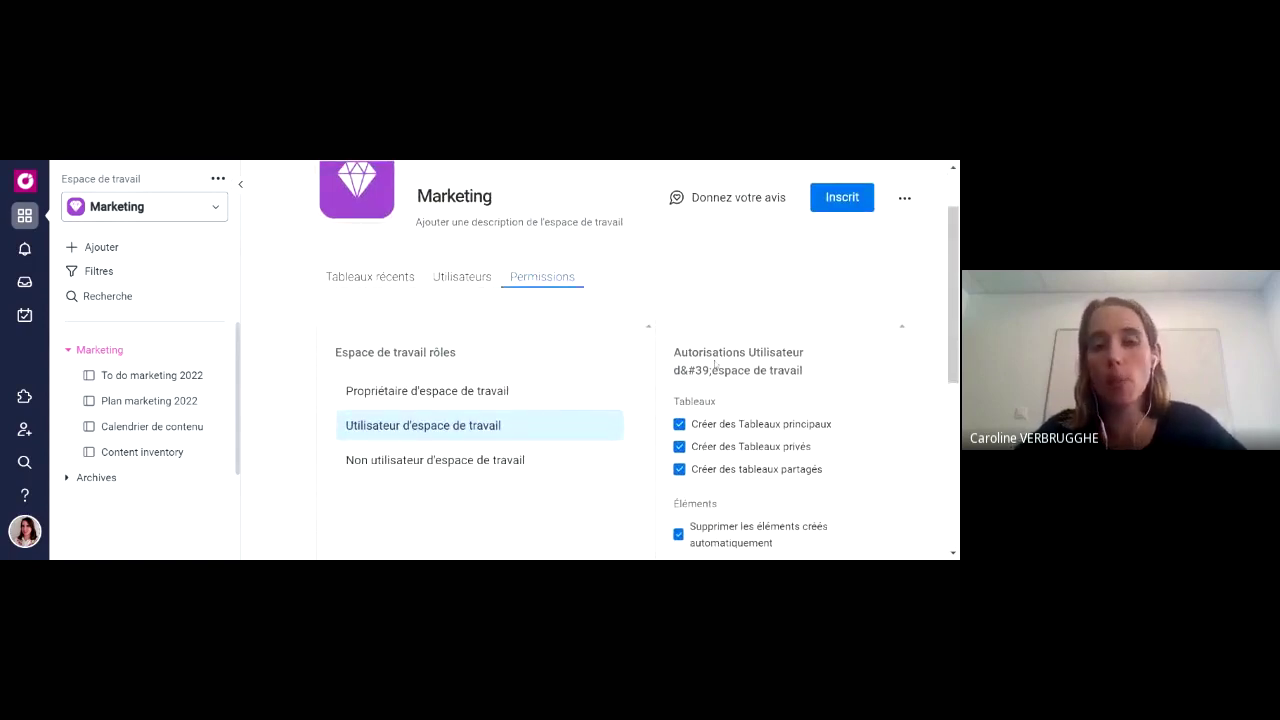
scroll(714, 366, "up", 2)
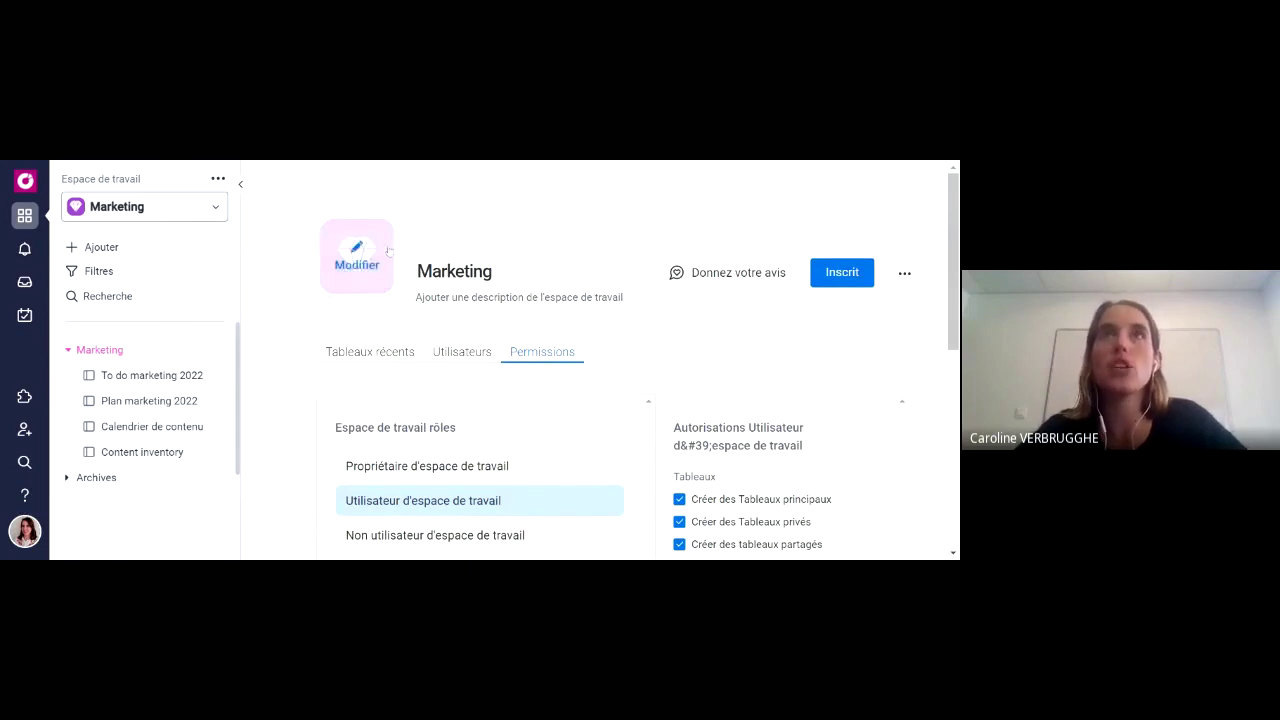
left_click(462, 352)
left_click(338, 352)
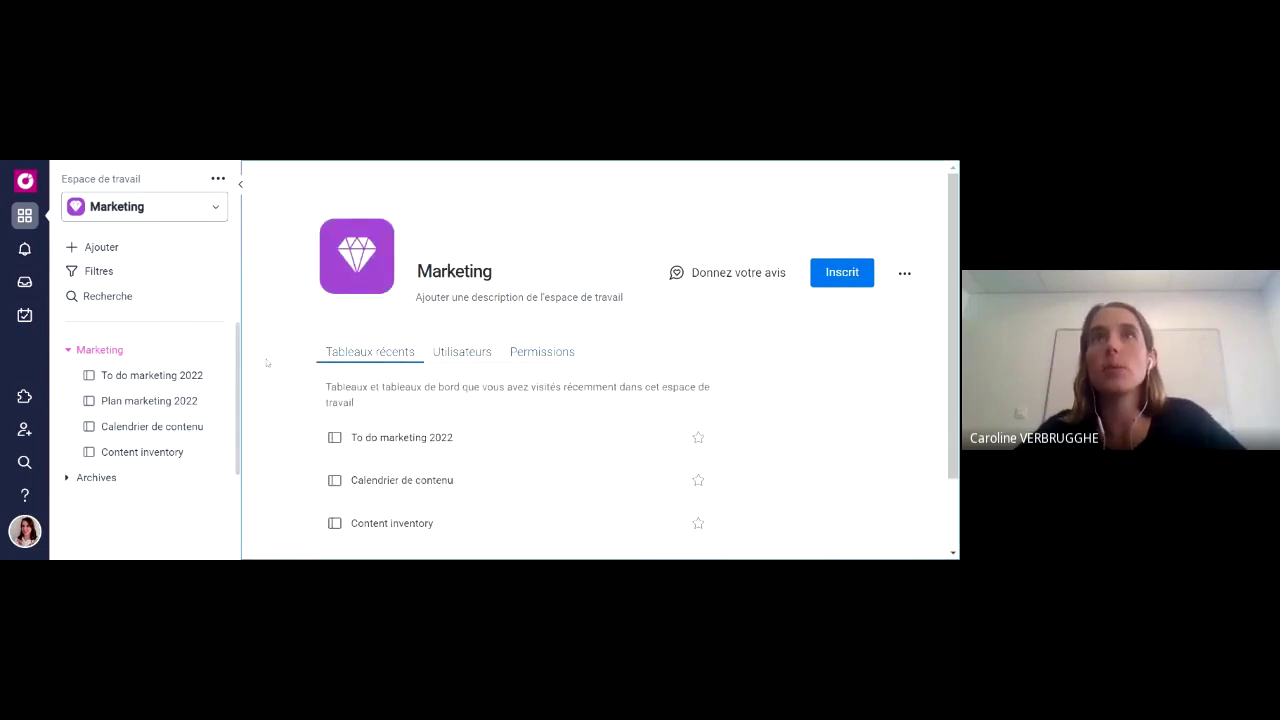
Change the Marketing workspace's icon to the crown.
left_click(352, 268)
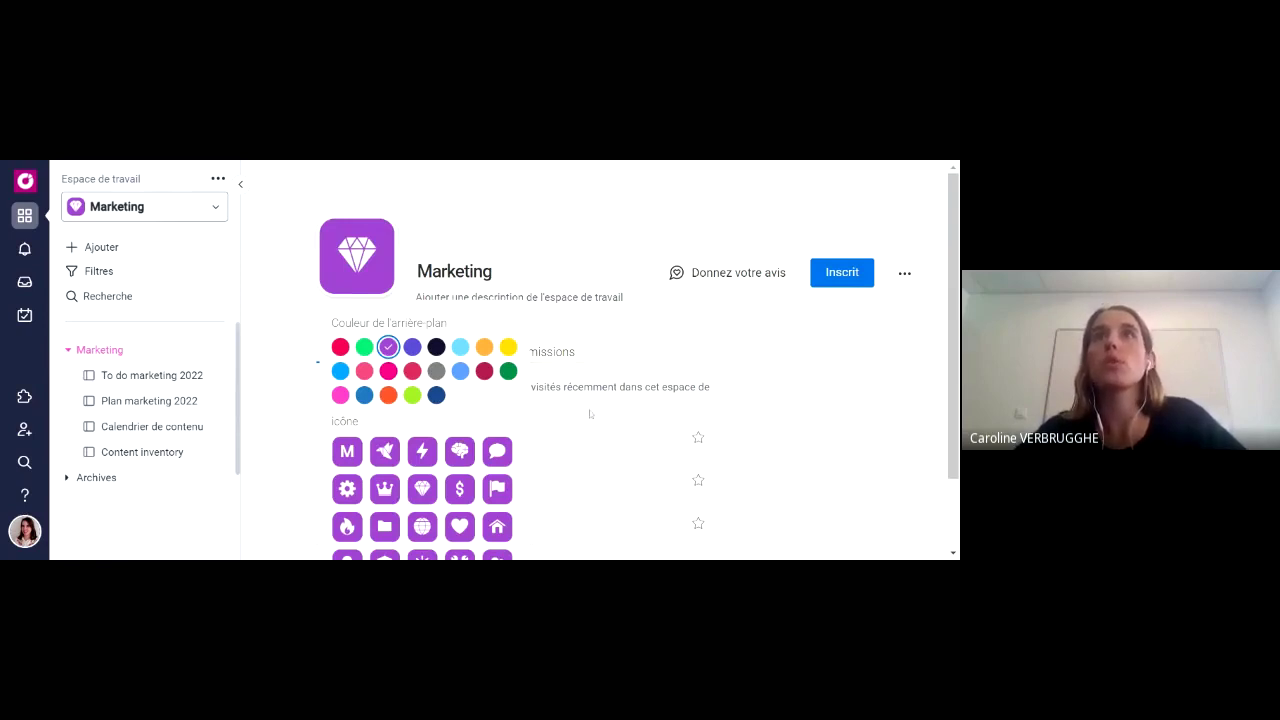
left_click(380, 500)
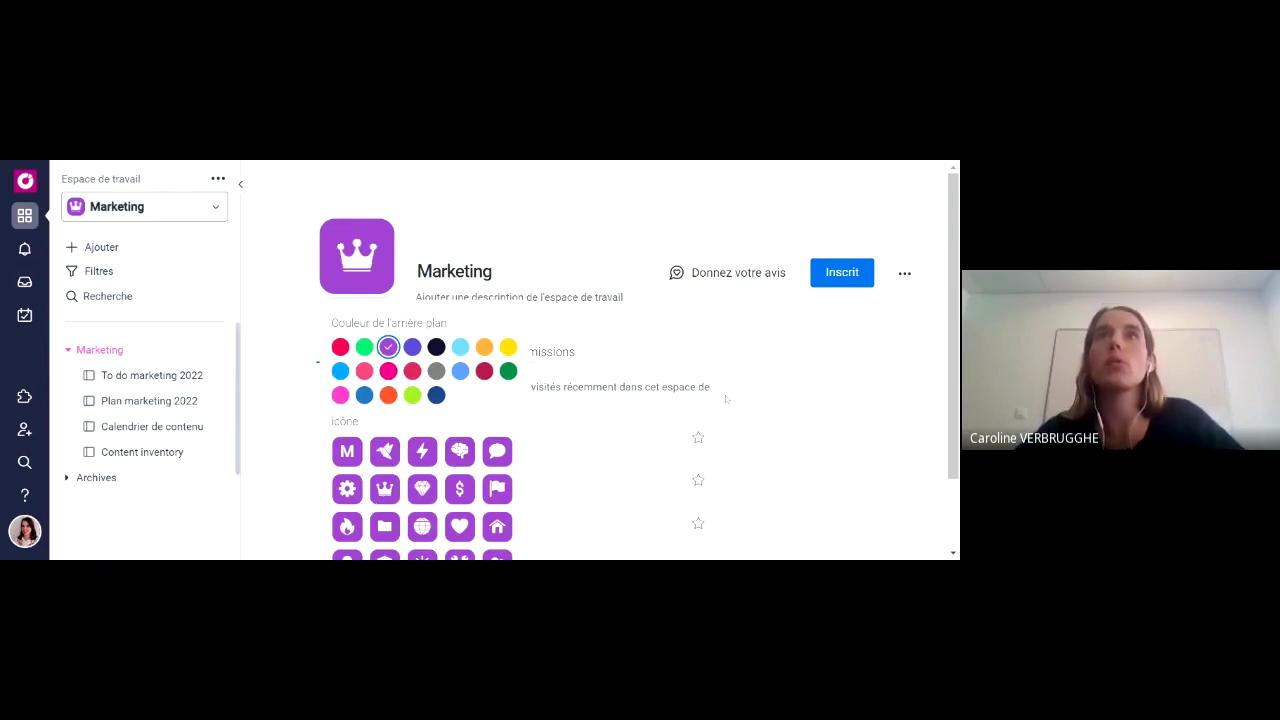
left_click(728, 398)
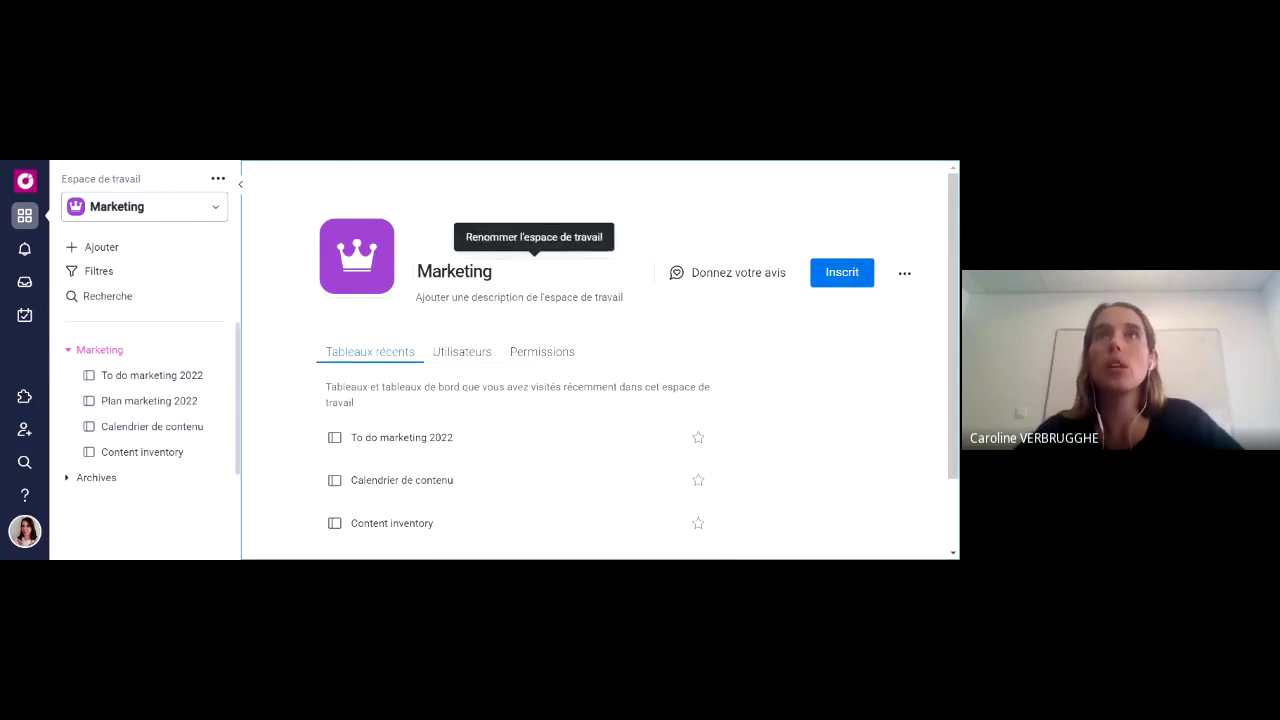
Open the Marketing workspace's name and its description for editing, and leave both fields.
left_click(462, 270)
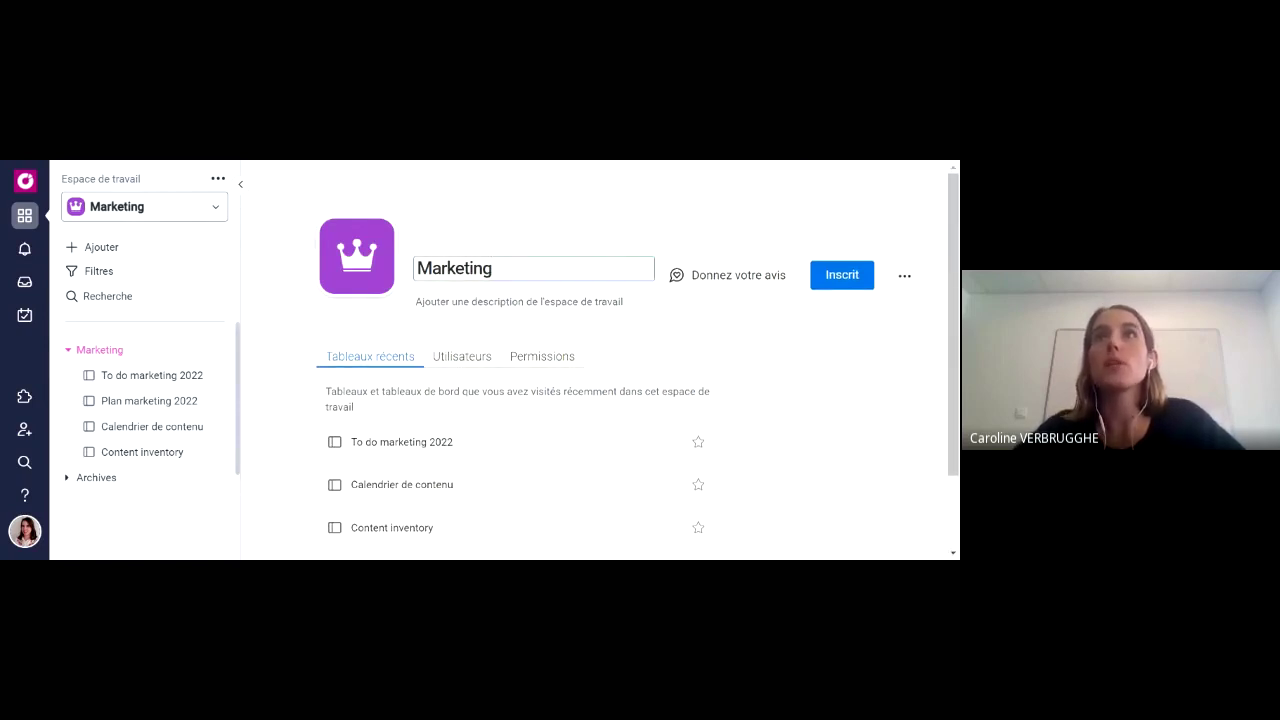
left_click(519, 301)
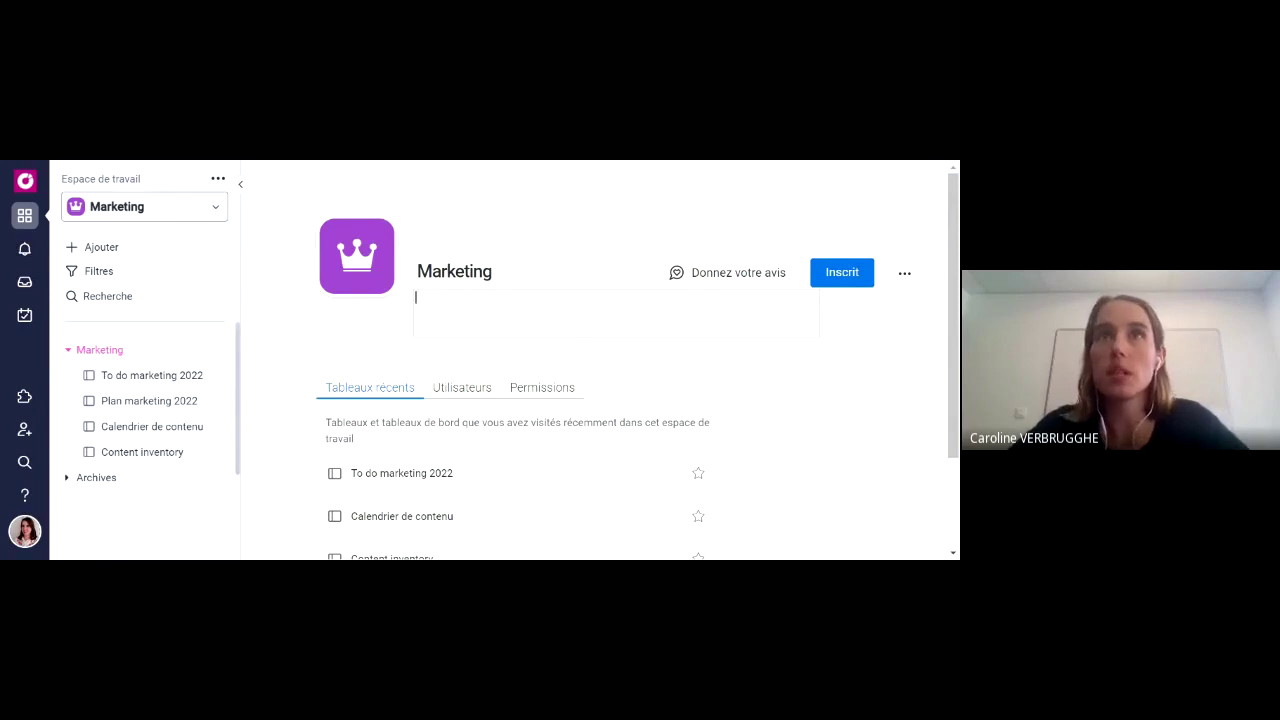
left_click(390, 347)
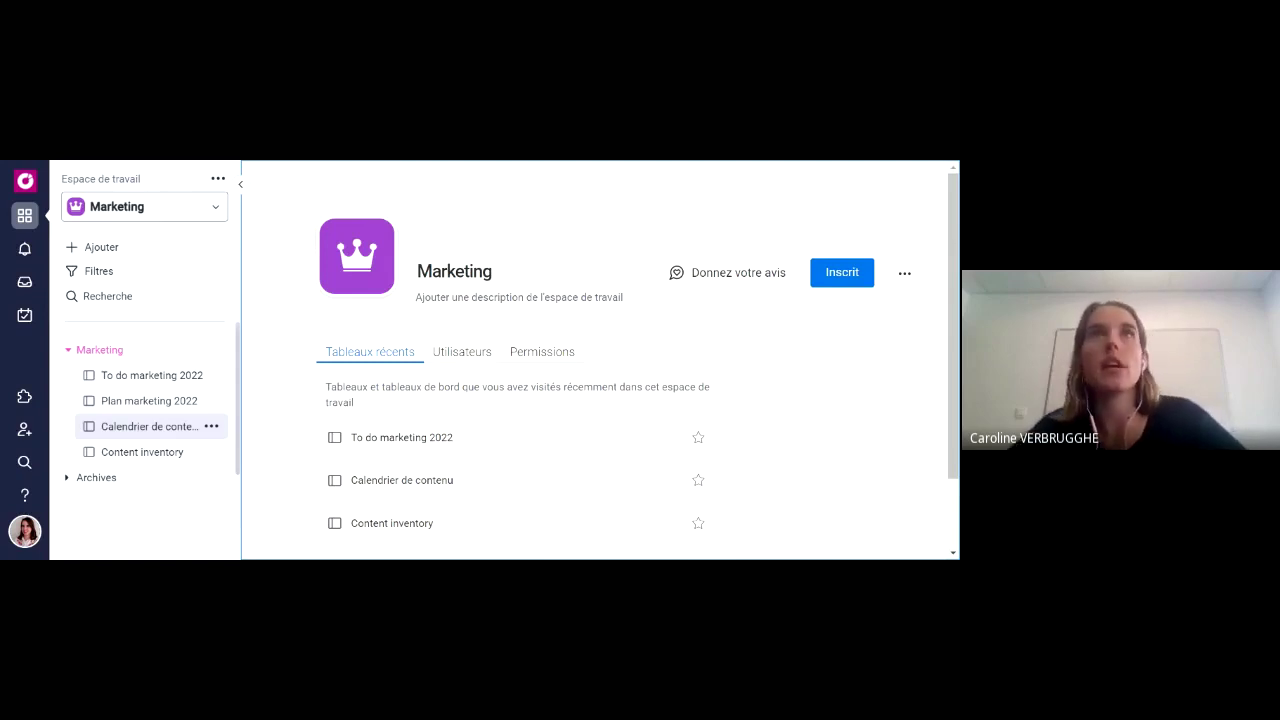
View the "To do marketing 2022" board at full width and bring back the workspace's board list.
left_click(127, 381)
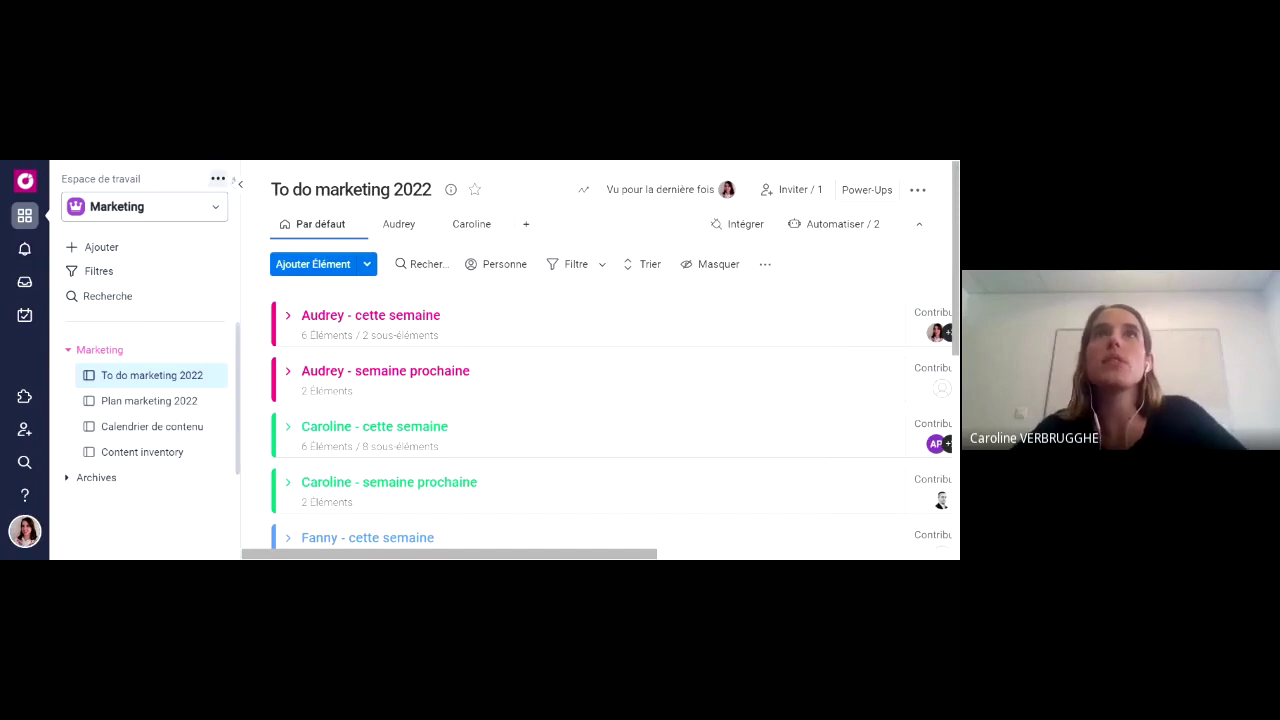
left_click(237, 185)
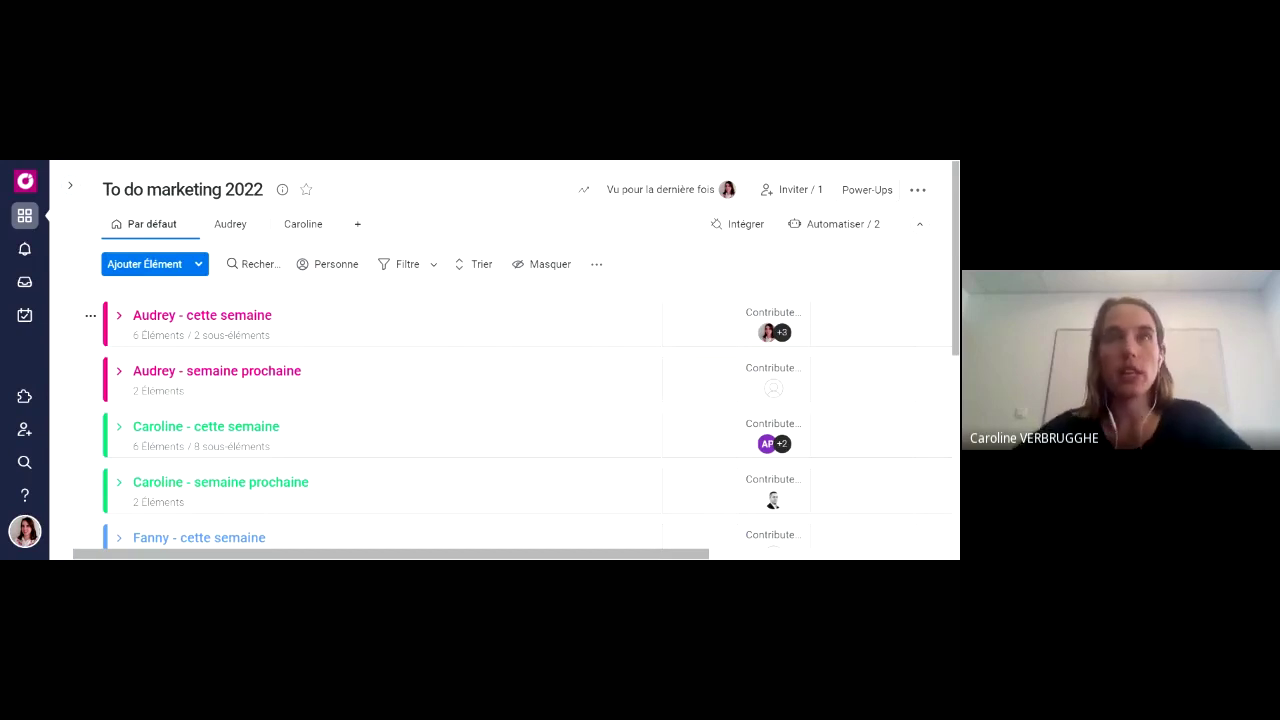
left_click(71, 186)
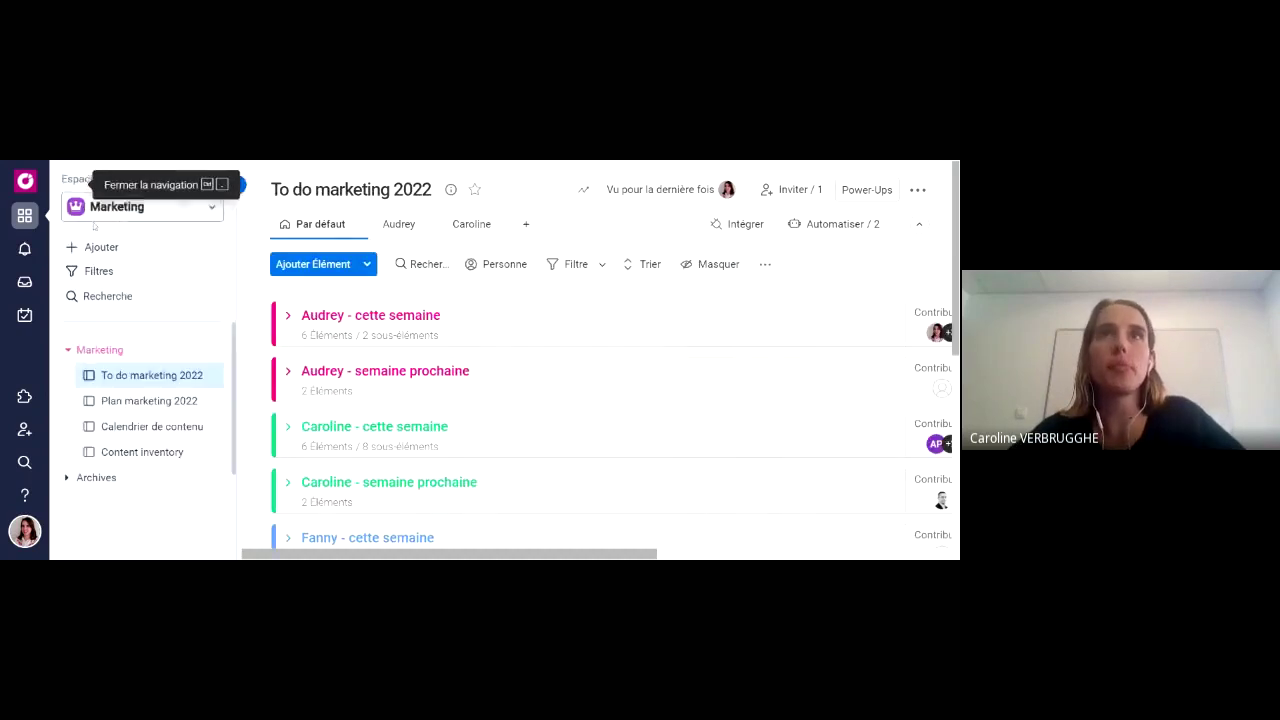
Look through the groups of the "Plan marketing 2022" board at full width and return to the board list.
left_click(150, 402)
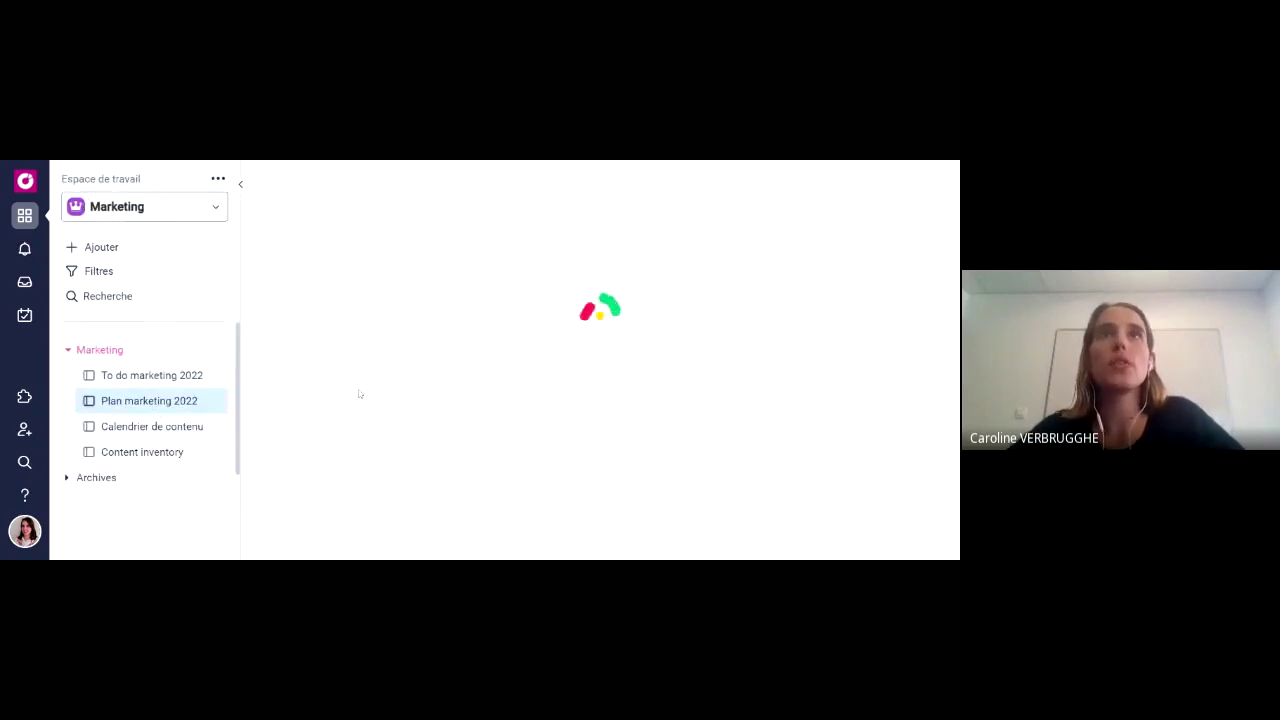
left_click(236, 184)
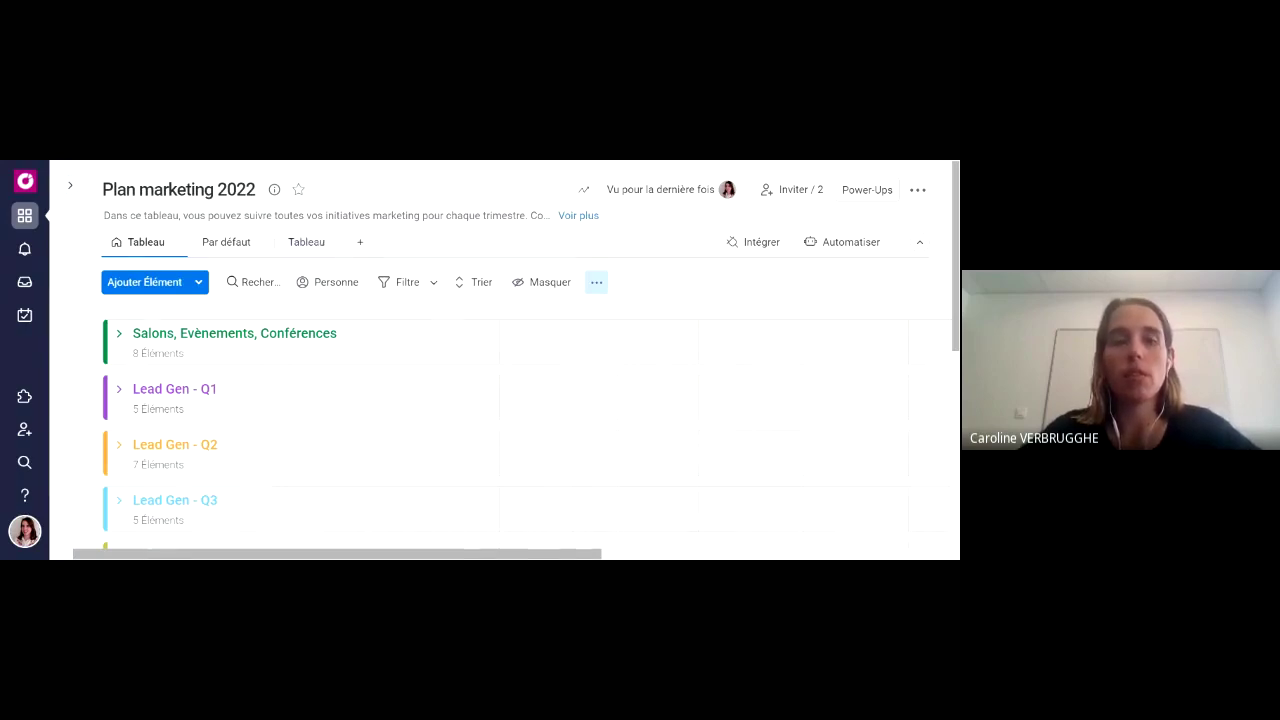
scroll(341, 406, "down", 3)
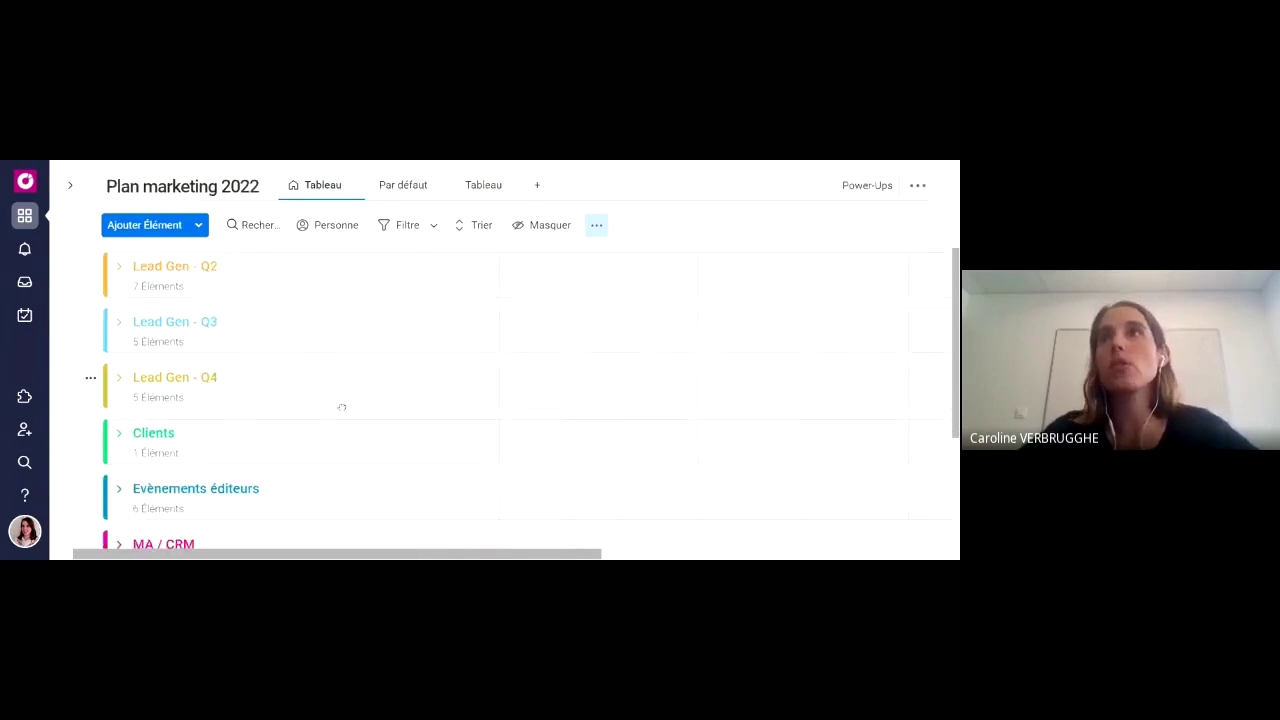
scroll(341, 406, "up", 3)
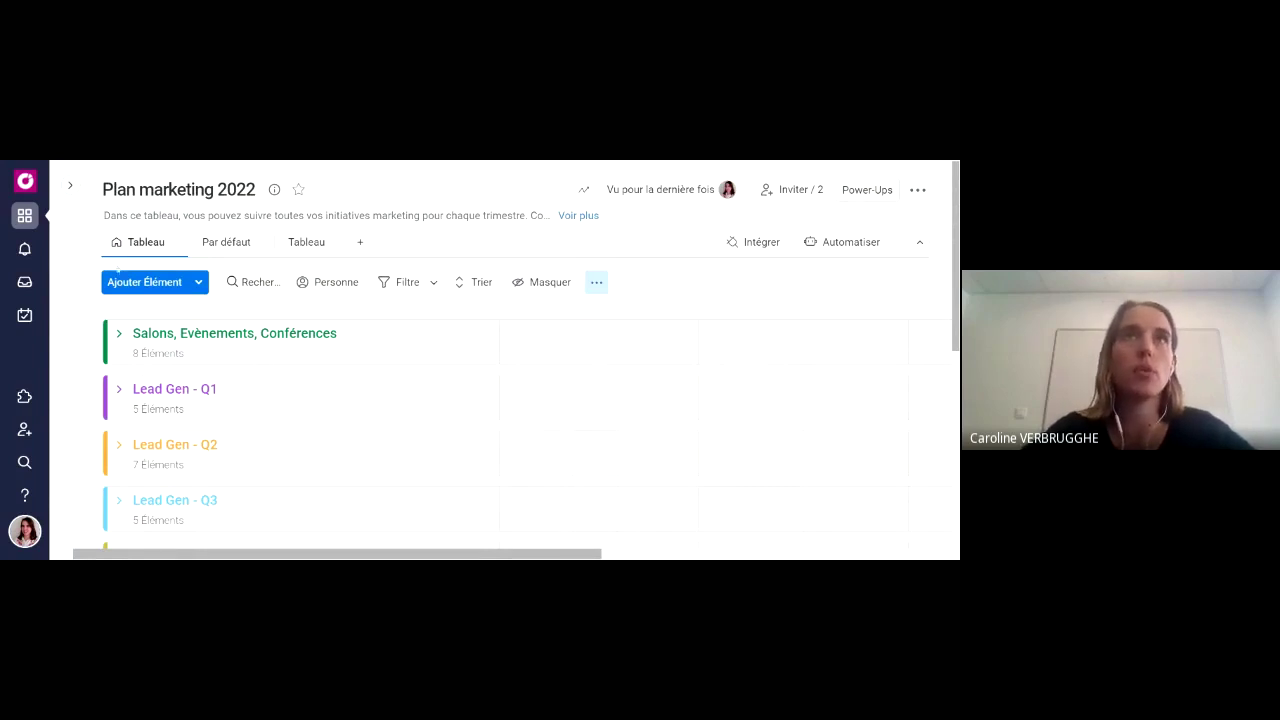
left_click(70, 185)
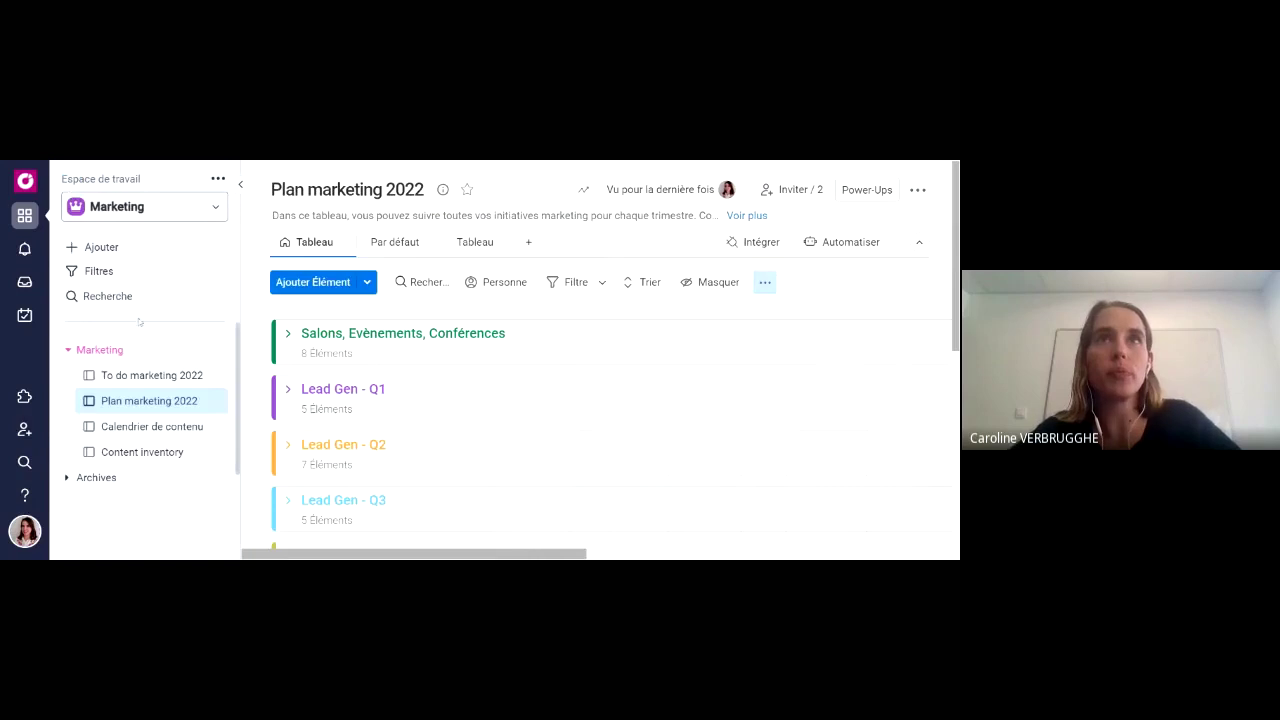
Examine the content ideas and approved items on the "Calendrier de contenu" board at full width.
left_click(152, 428)
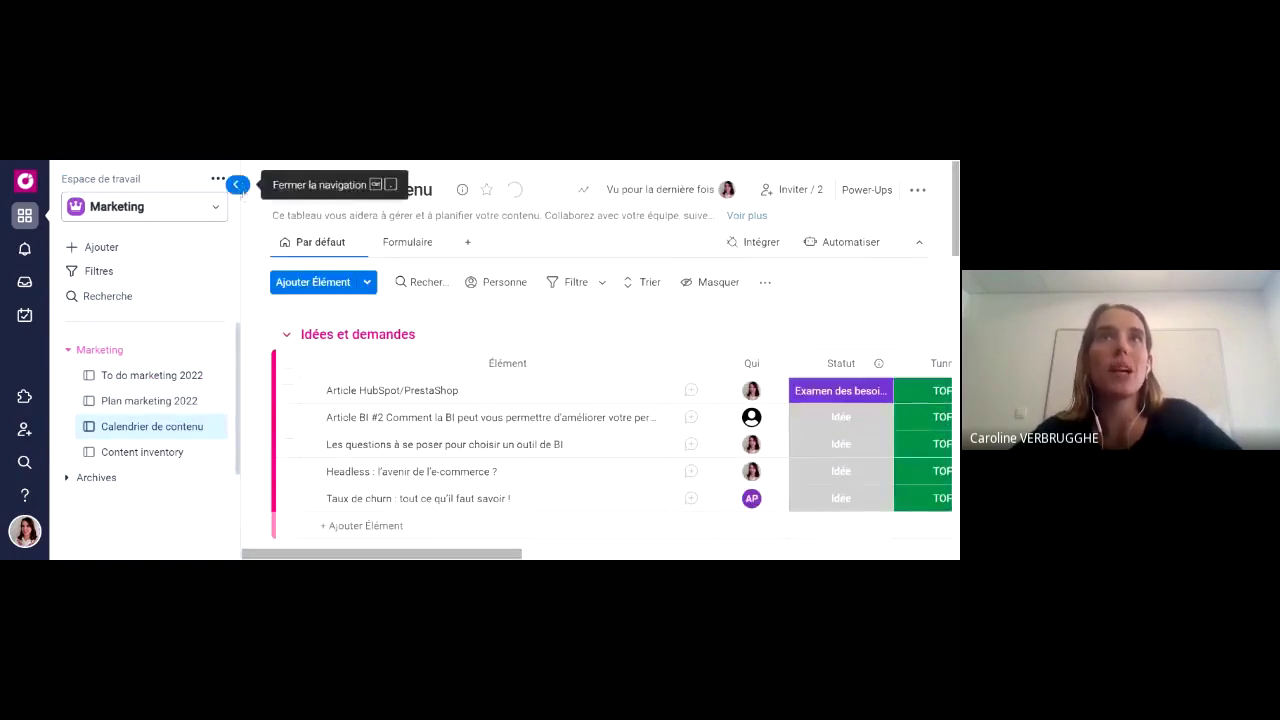
left_click(241, 186)
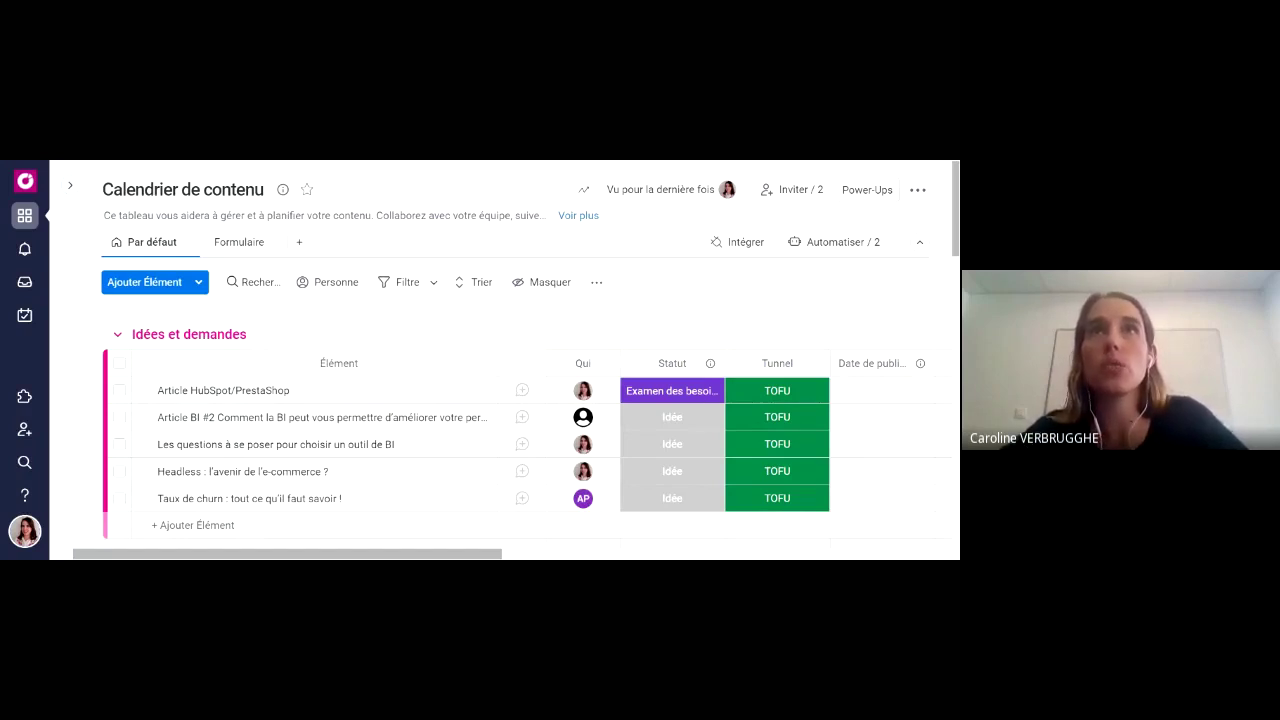
scroll(727, 302, "down", 2)
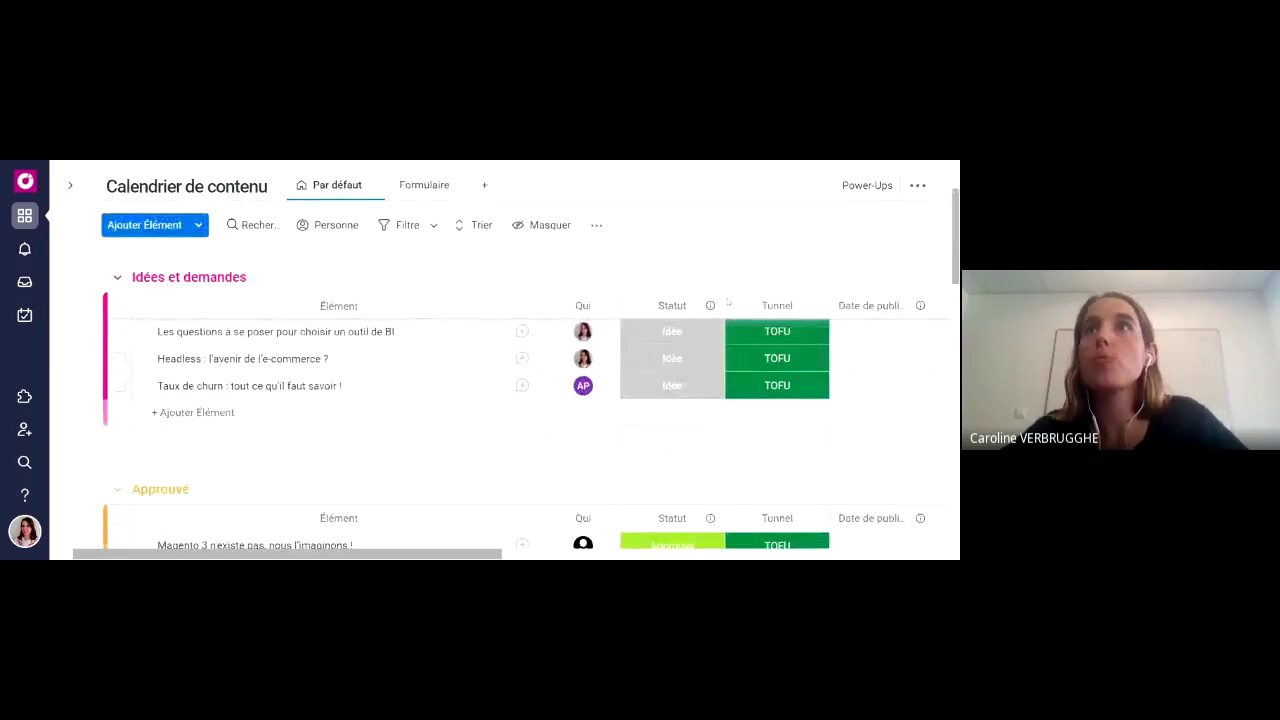
scroll(727, 302, "down", 1)
scroll(727, 302, "up", 4)
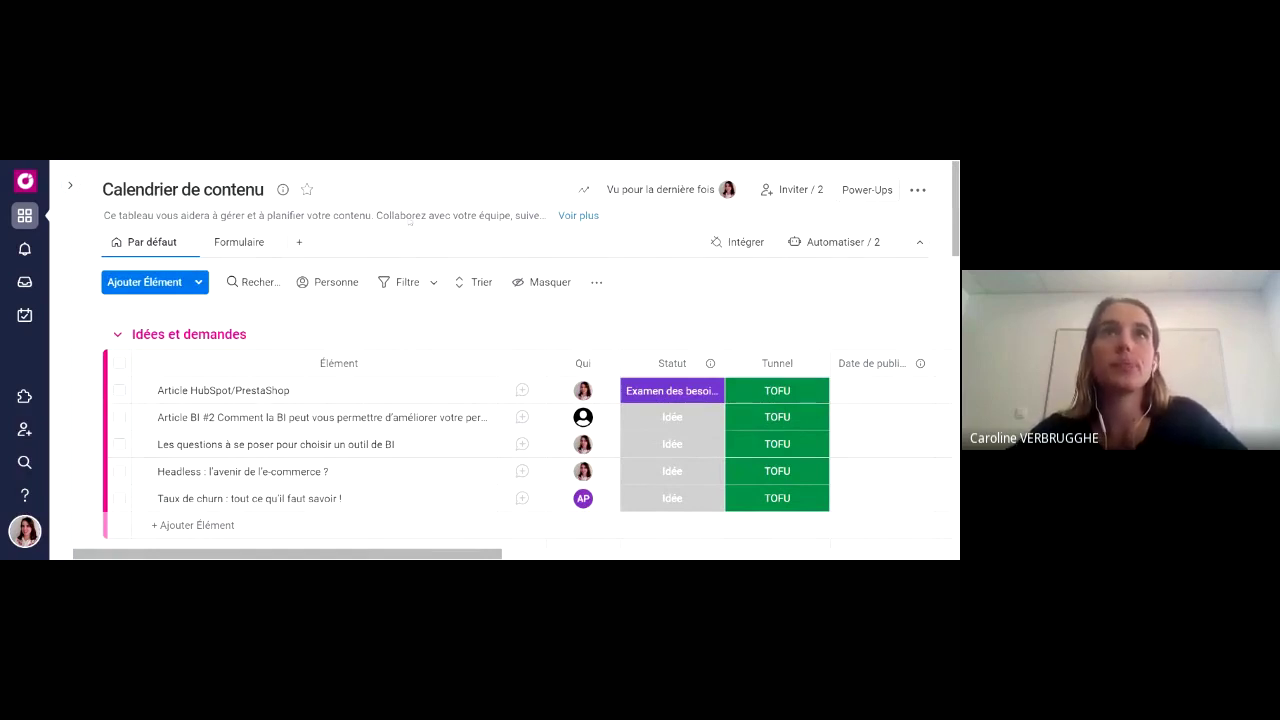
View the groups of the "Content inventory" board at full width.
mouse_move(70, 185)
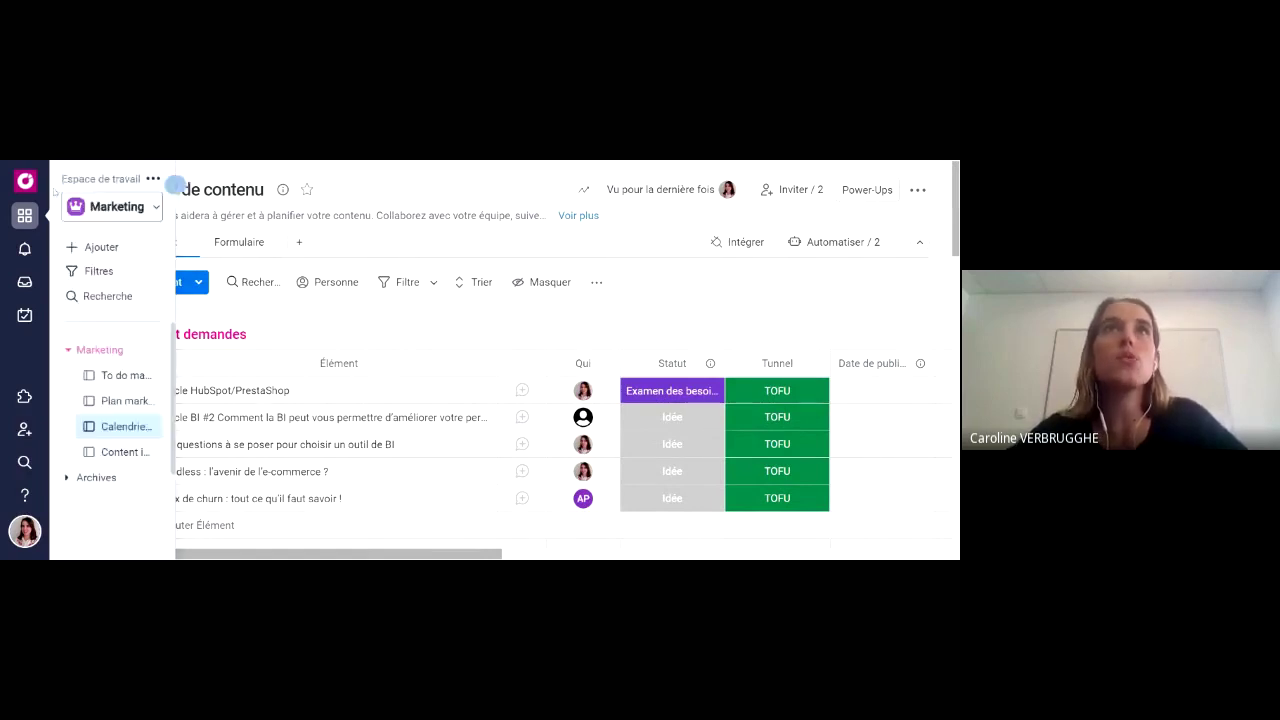
left_click(113, 452)
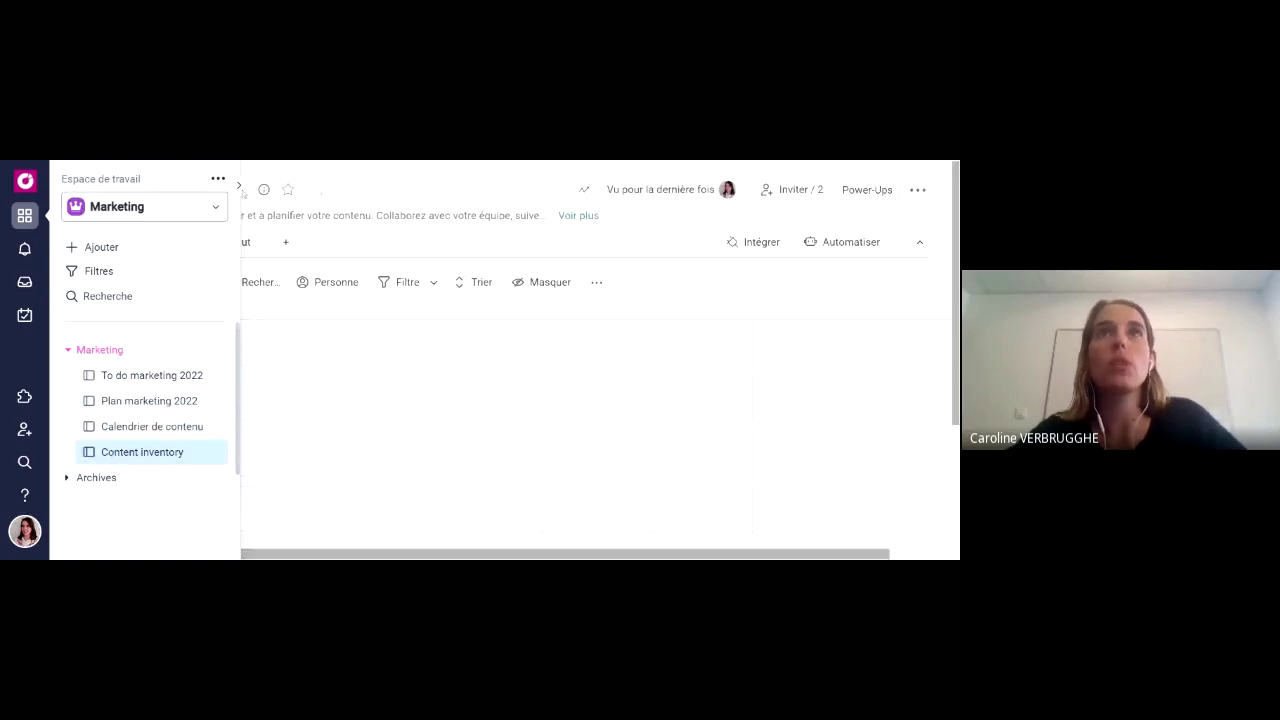
left_click(238, 185)
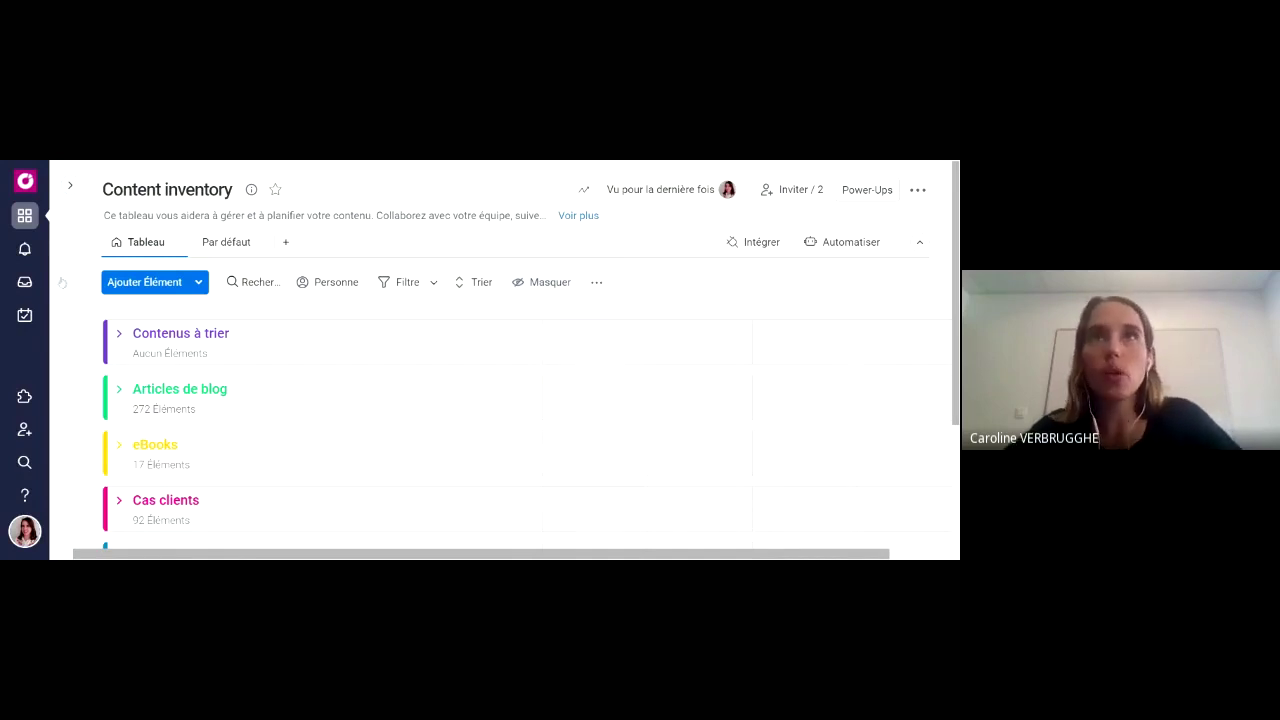
Return to the "To do marketing 2022" board and expand its first group to examine the items.
mouse_move(63, 283)
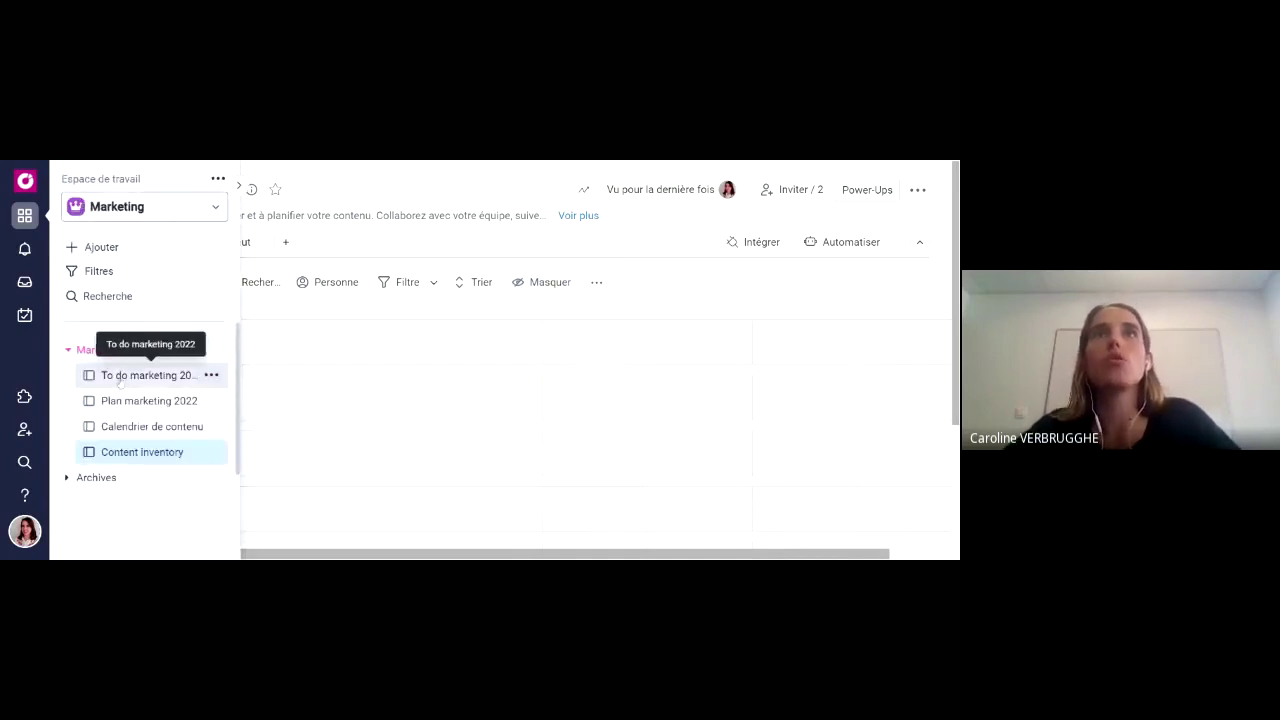
left_click(150, 375)
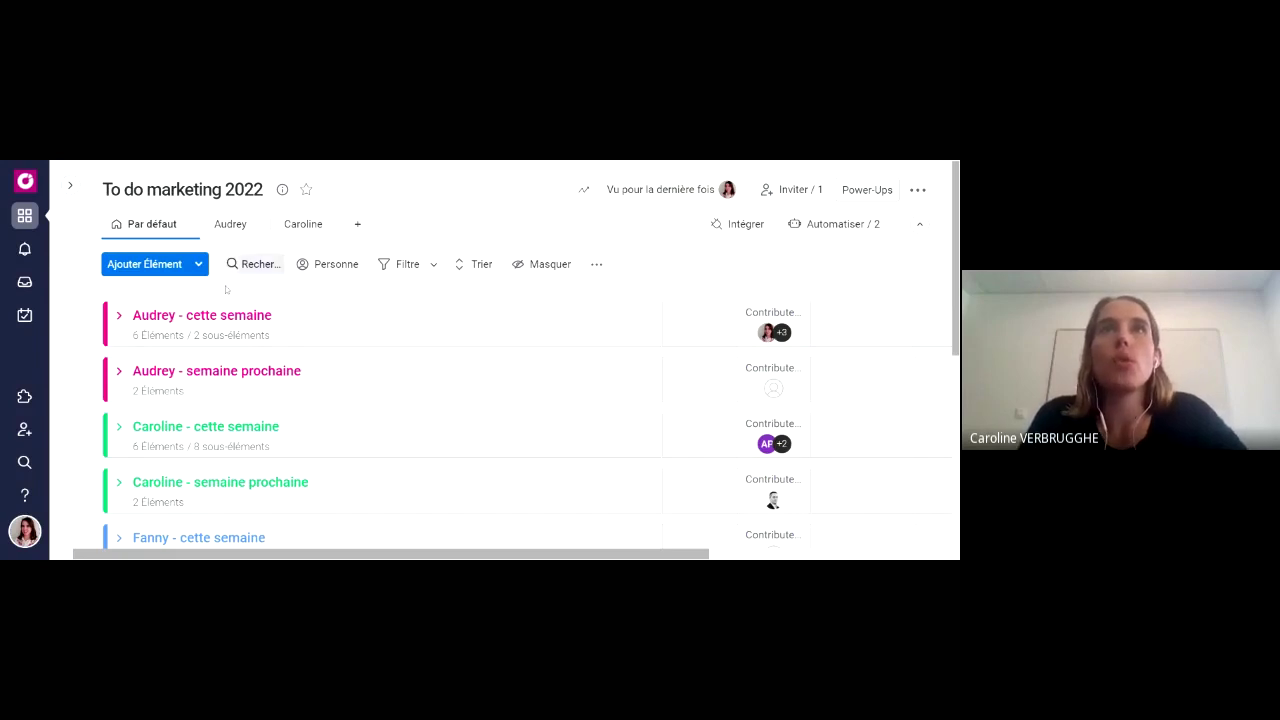
left_click(118, 316)
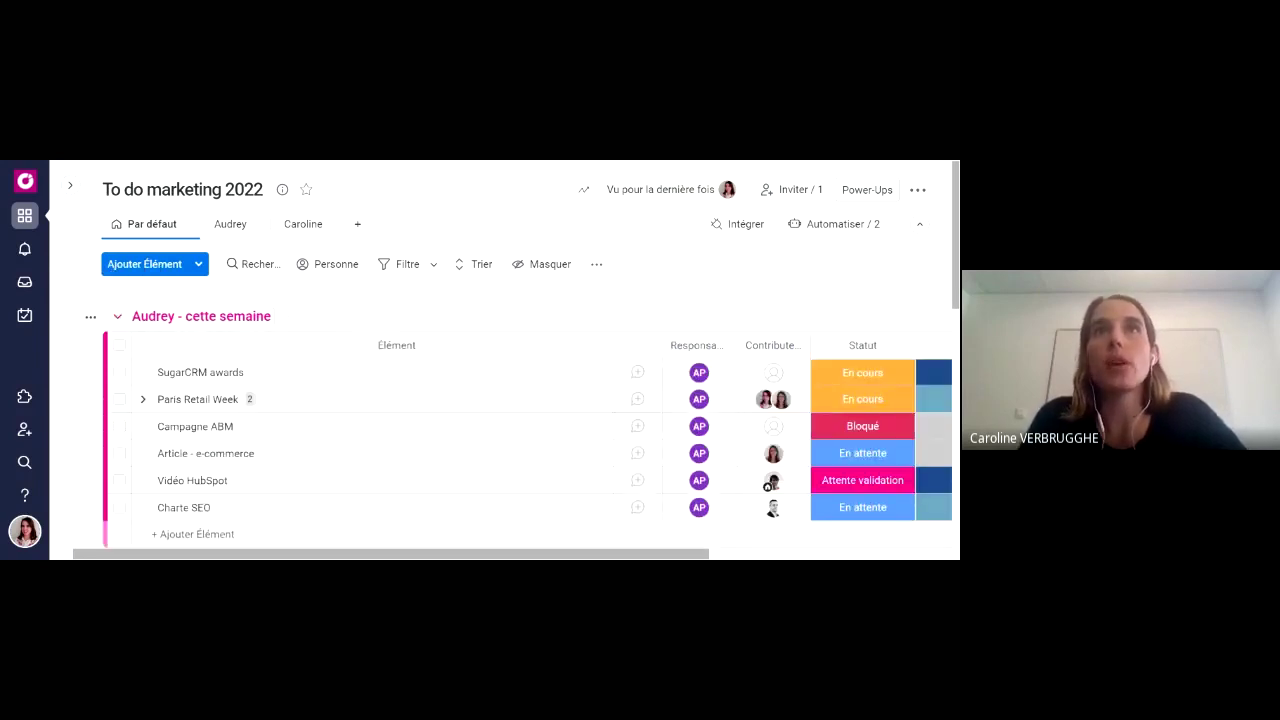
scroll(210, 400, "down", 3)
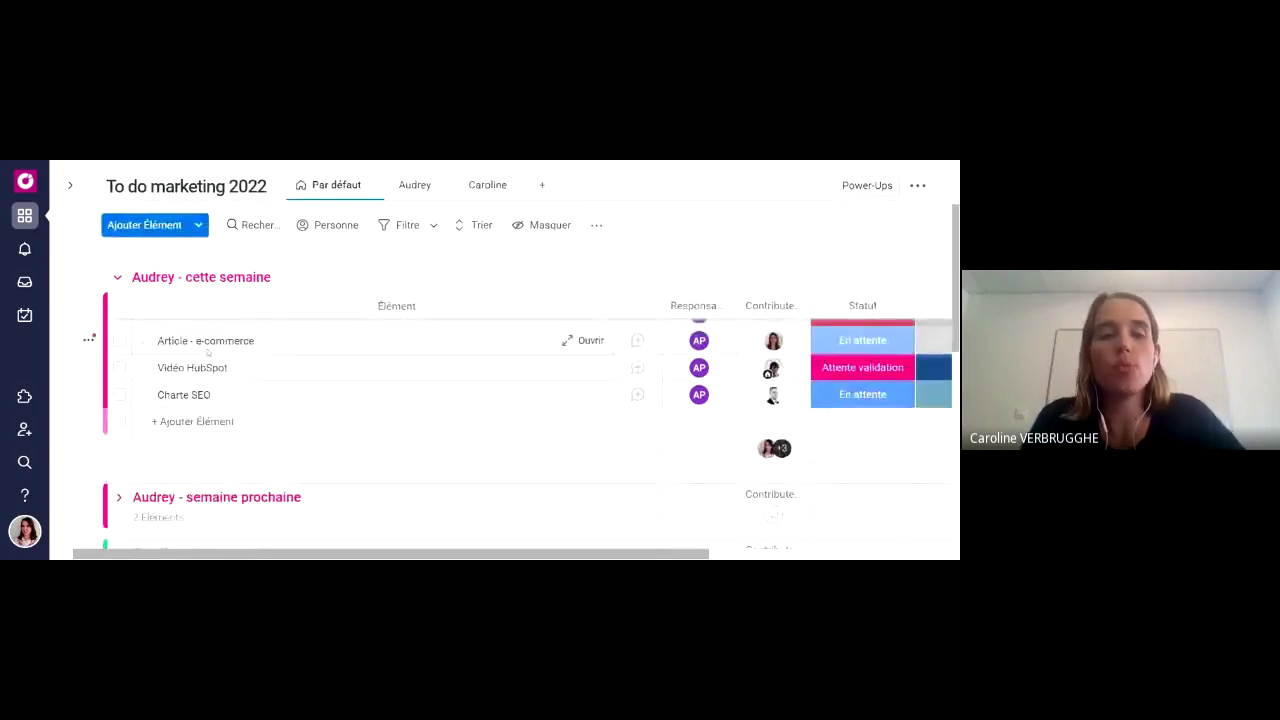
scroll(210, 400, "up", 3)
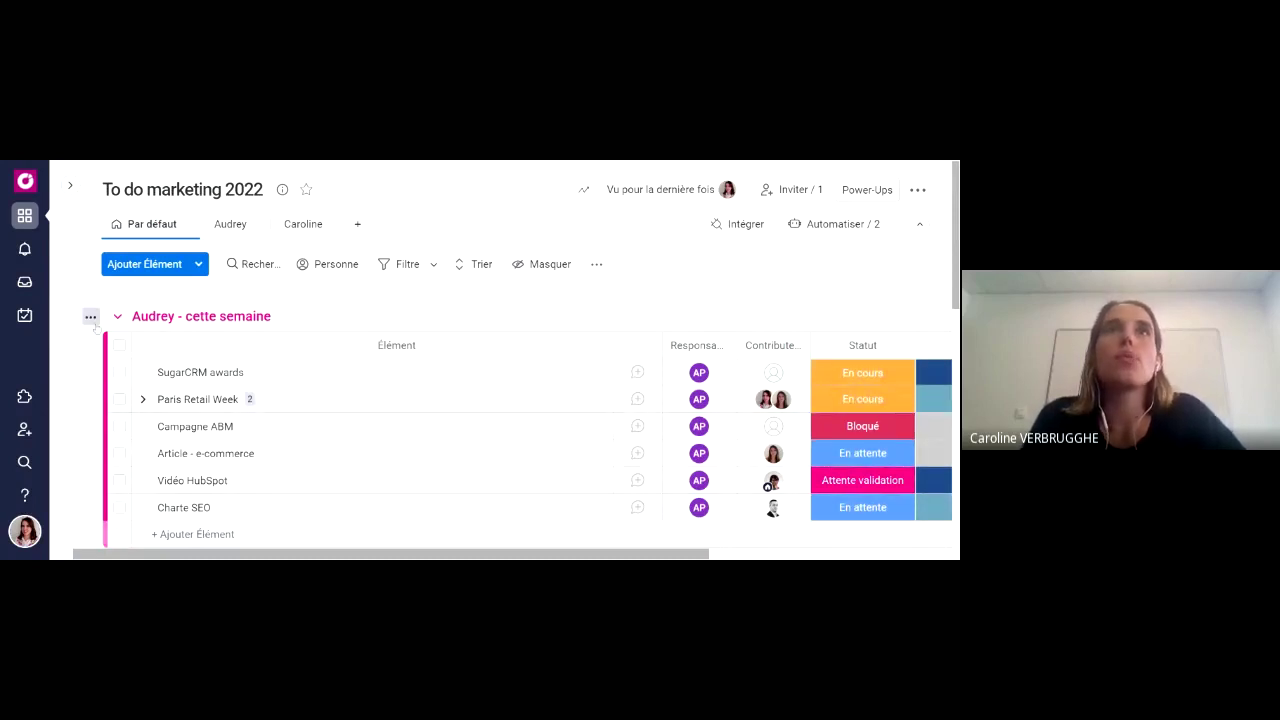
Collapse the first group of the "To do marketing 2022" board and expand all the board's groups.
left_click(90, 316)
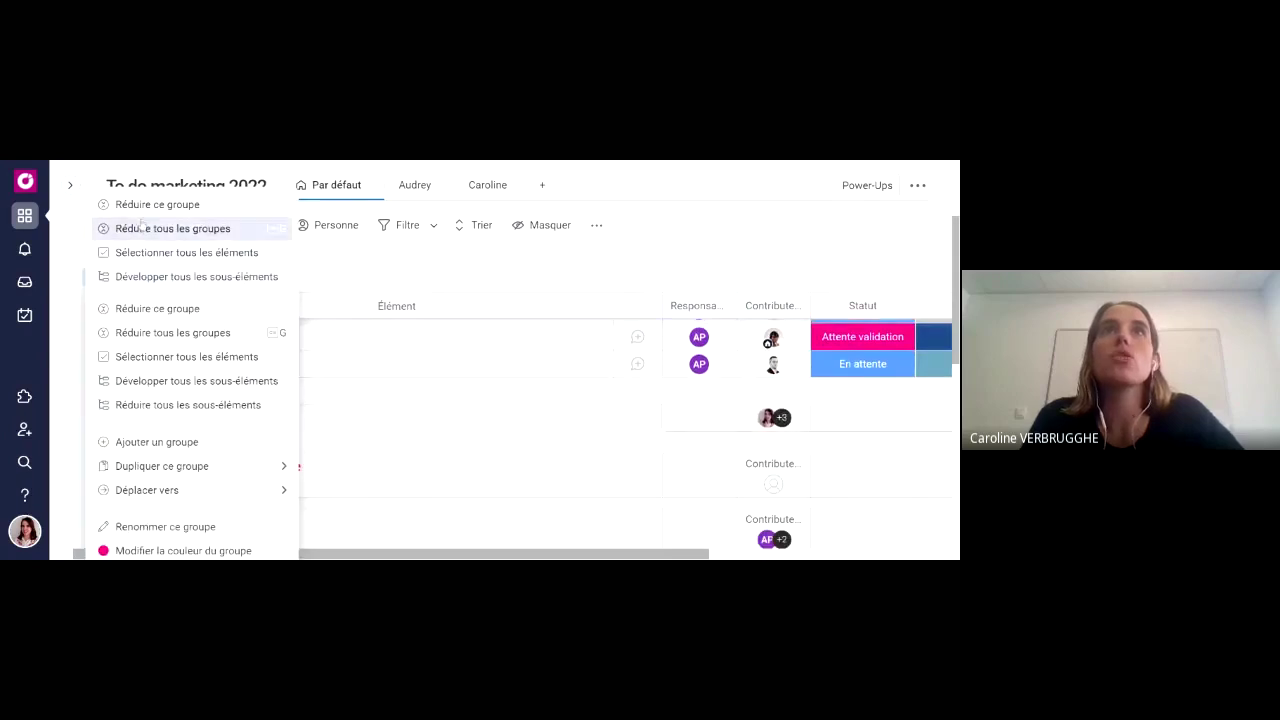
left_click(137, 208)
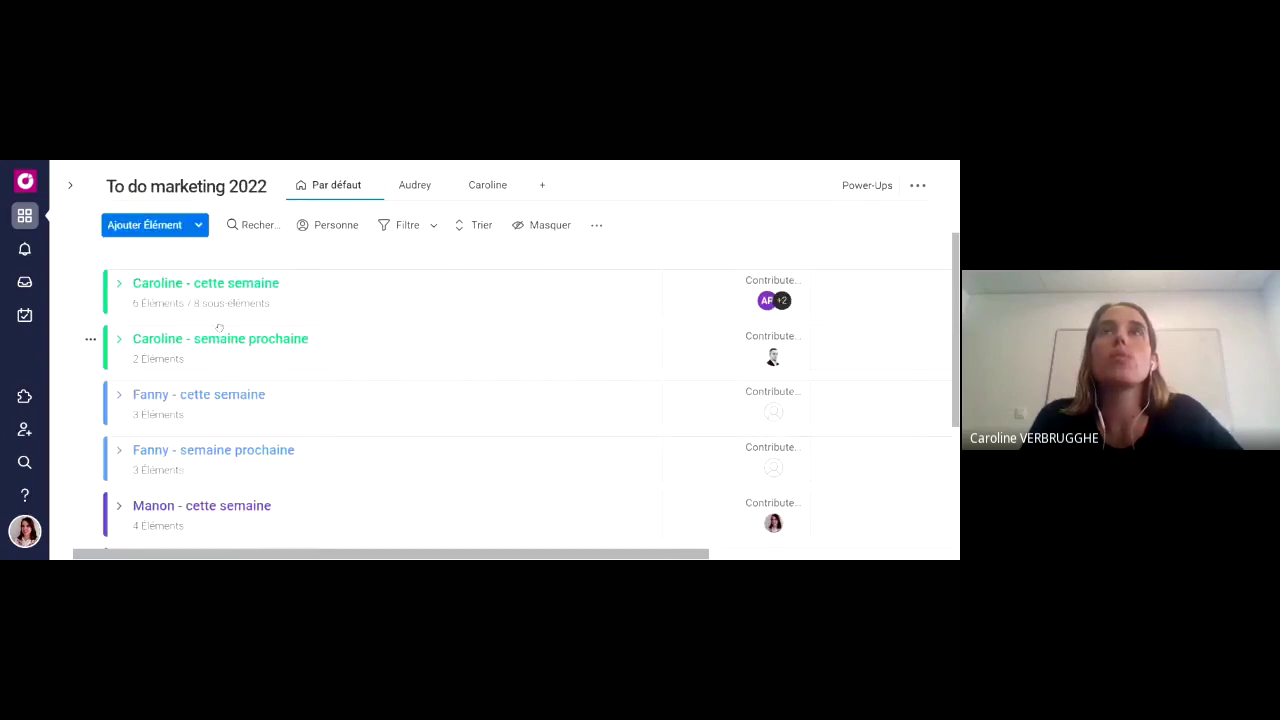
scroll(128, 315, "up", 3)
left_click(90, 315)
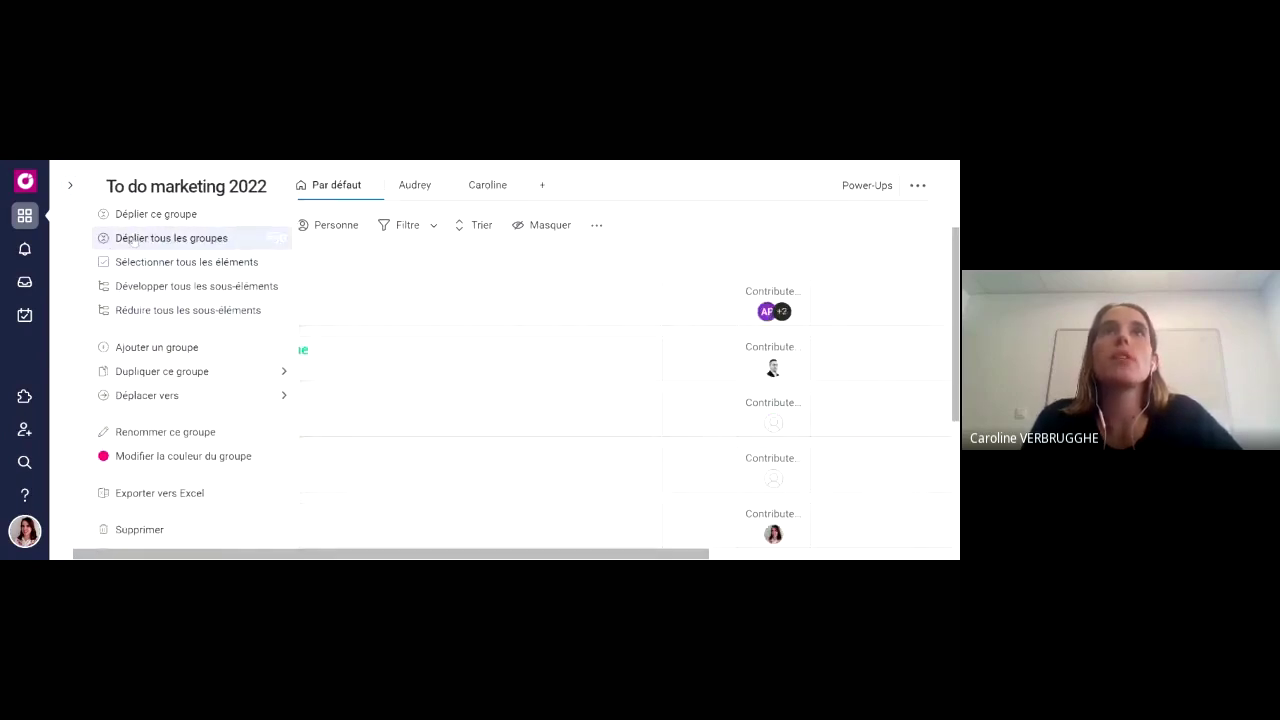
key("Return")
scroll(511, 340, "up", 5)
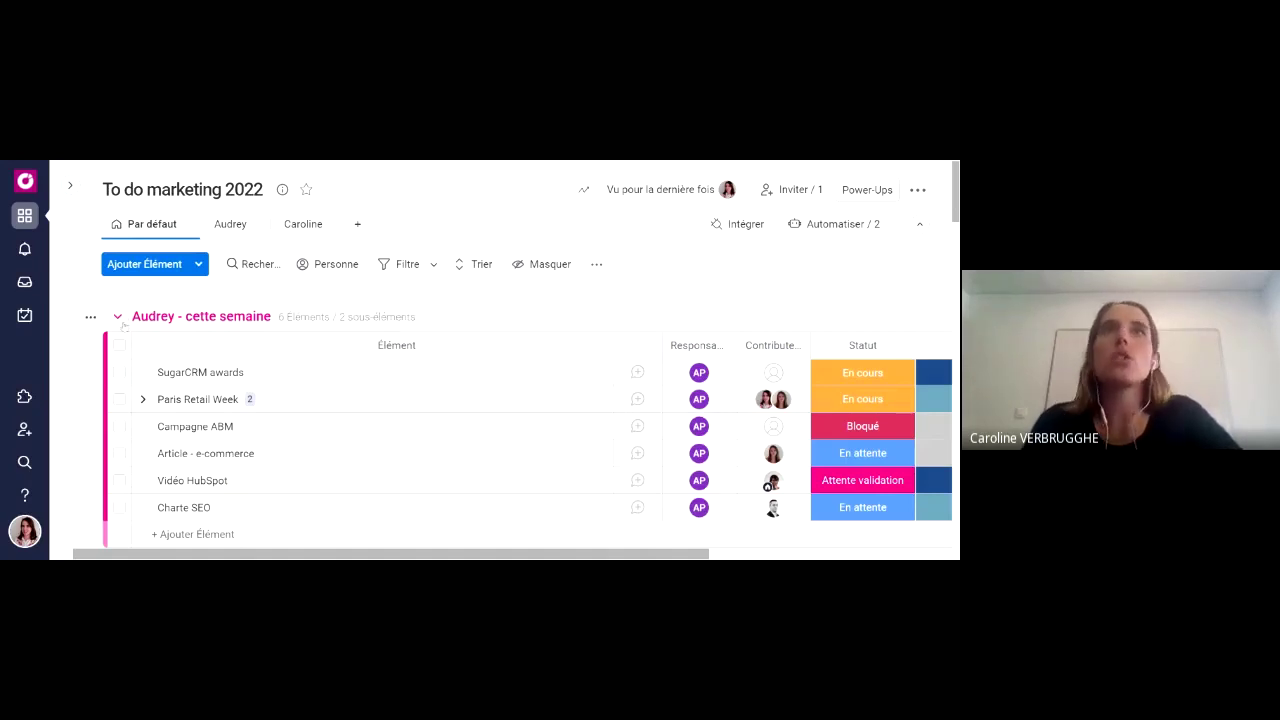
Collapse all groups of the "To do marketing 2022" board and look over the collapsed list.
left_click(91, 317)
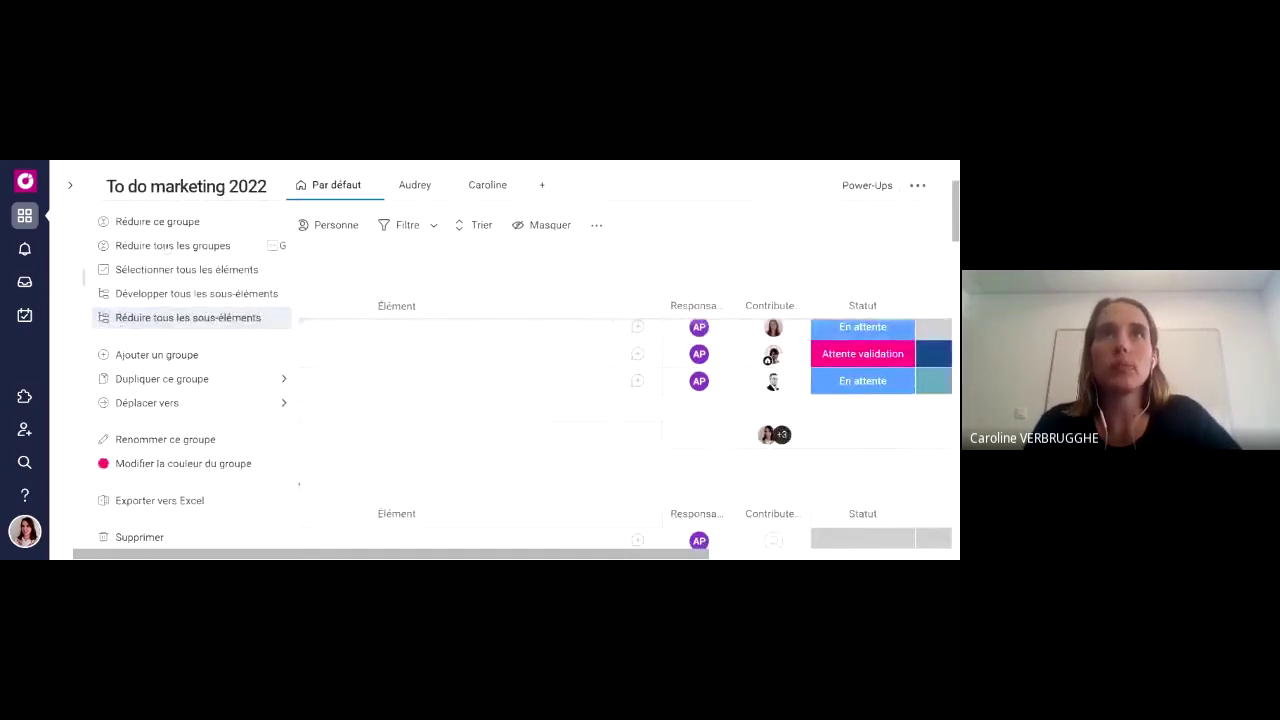
left_click(168, 245)
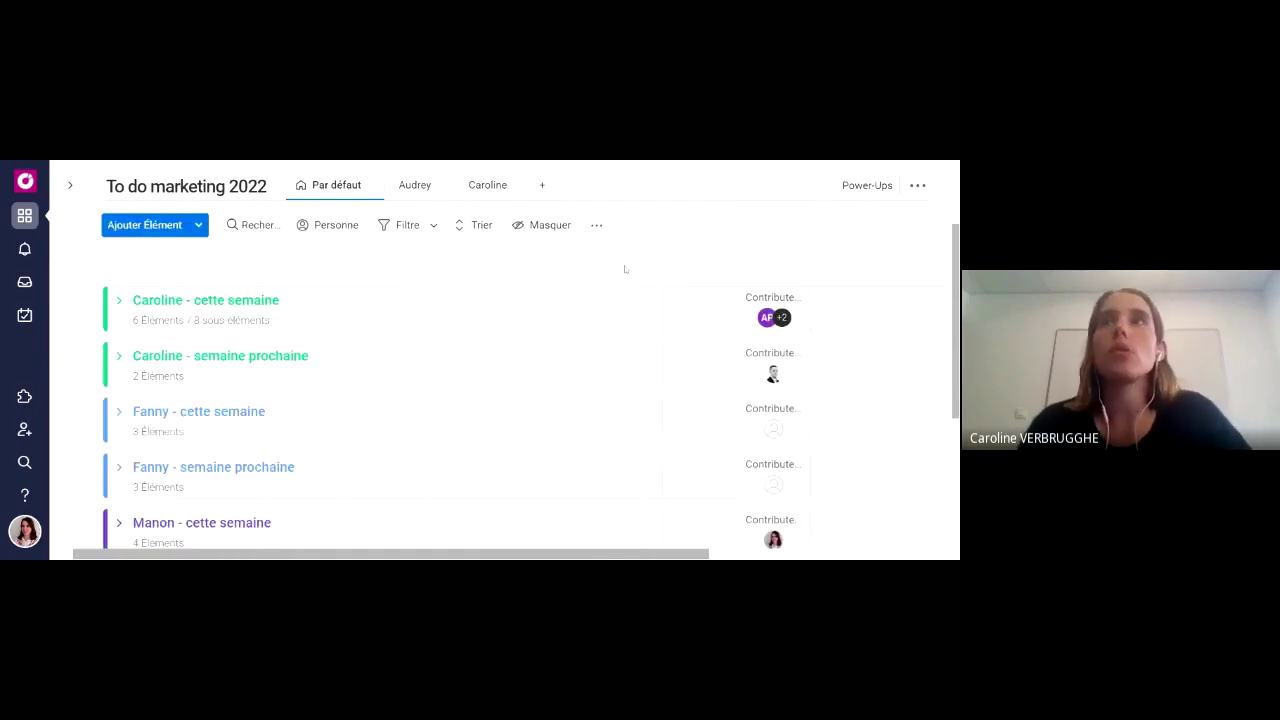
right_click(466, 343)
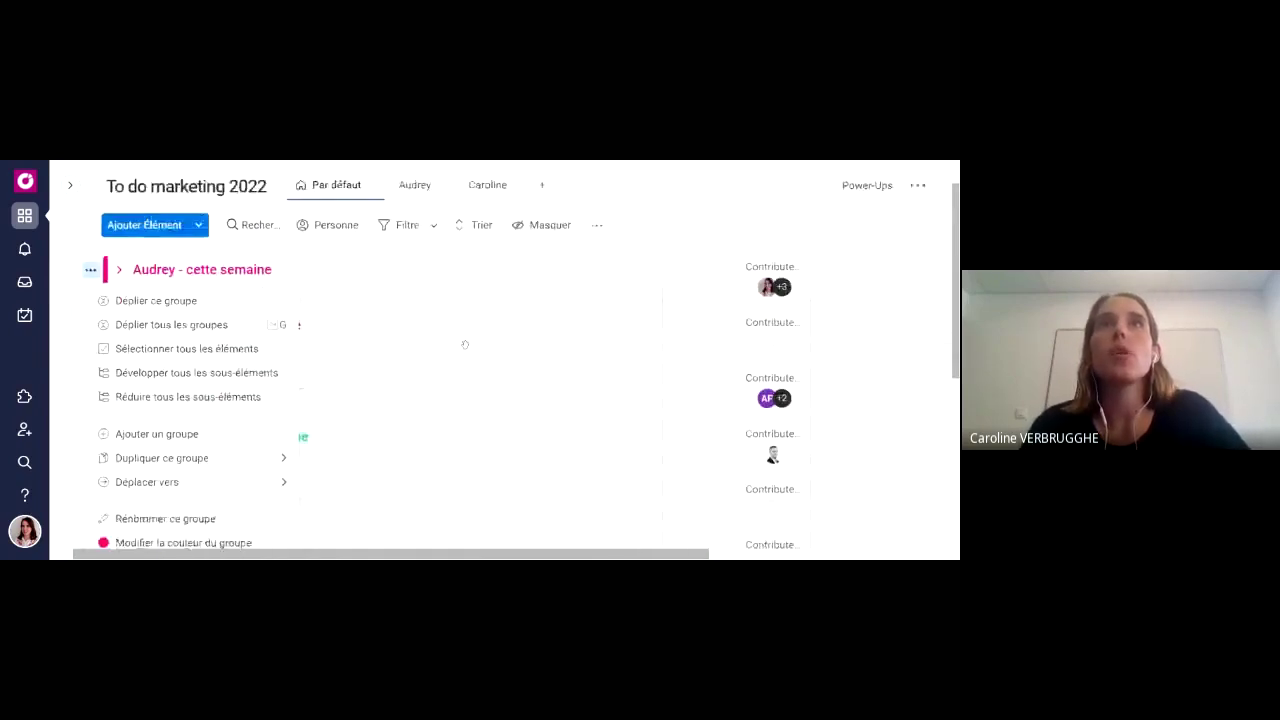
left_click(523, 306)
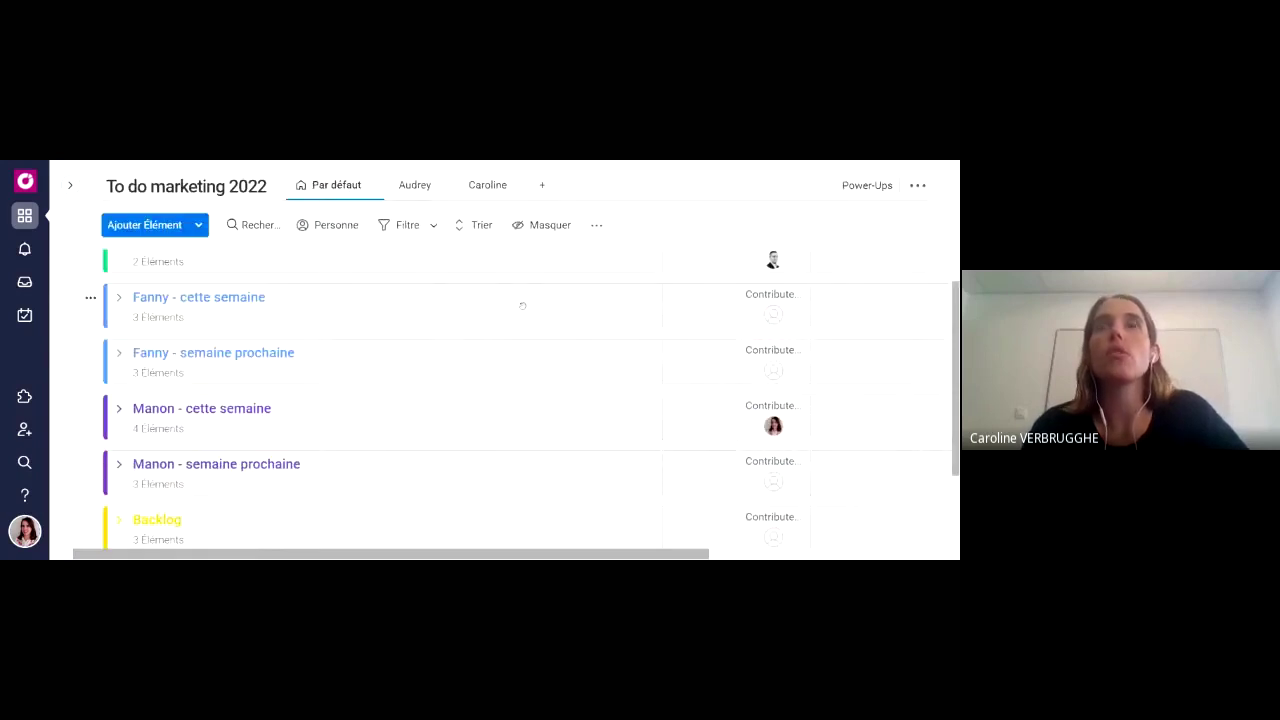
scroll(104, 342, "up", 3)
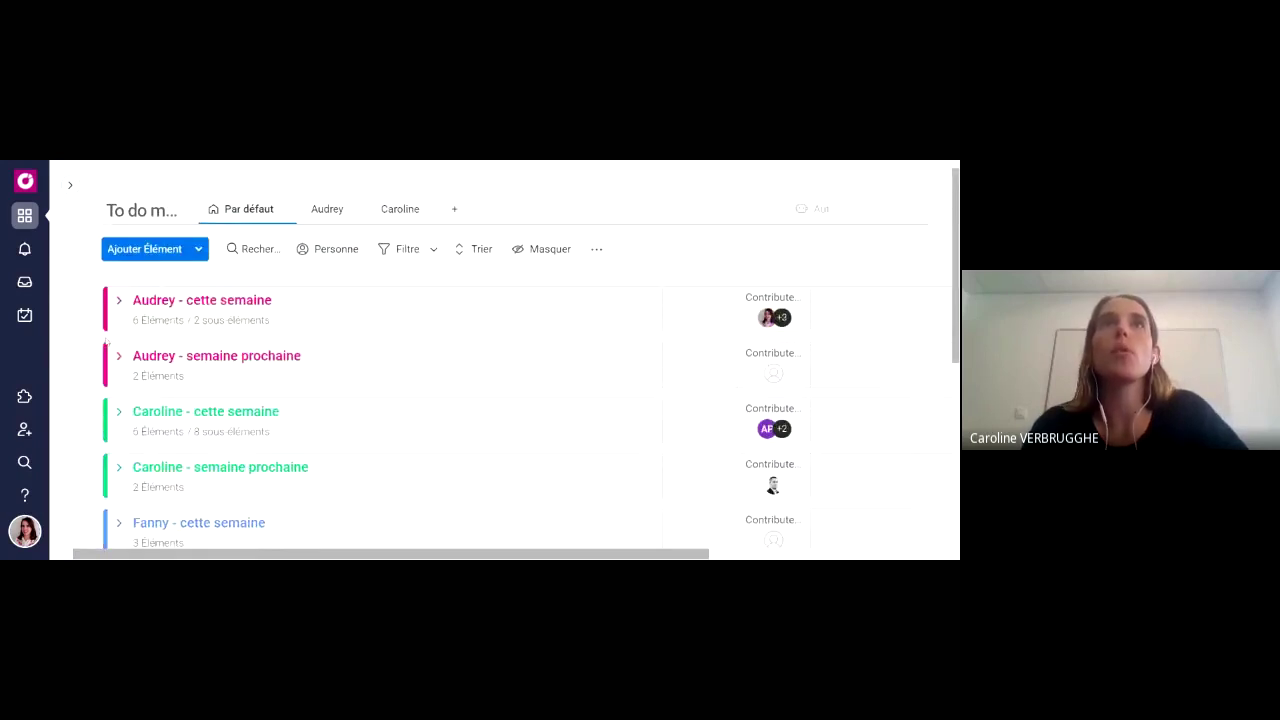
Expand the third group of the "To do marketing 2022" board and open the updates of its "OroVibe" item.
left_click(124, 427)
scroll(438, 368, "down", 2)
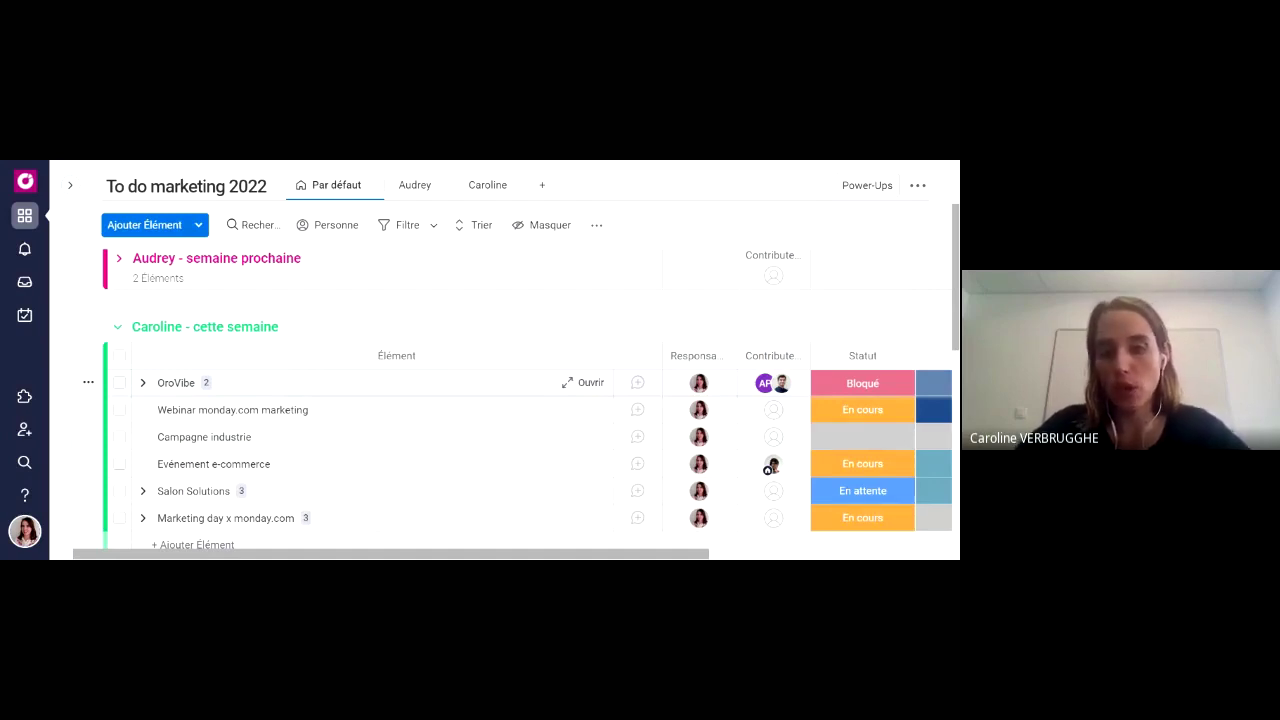
left_click(637, 382)
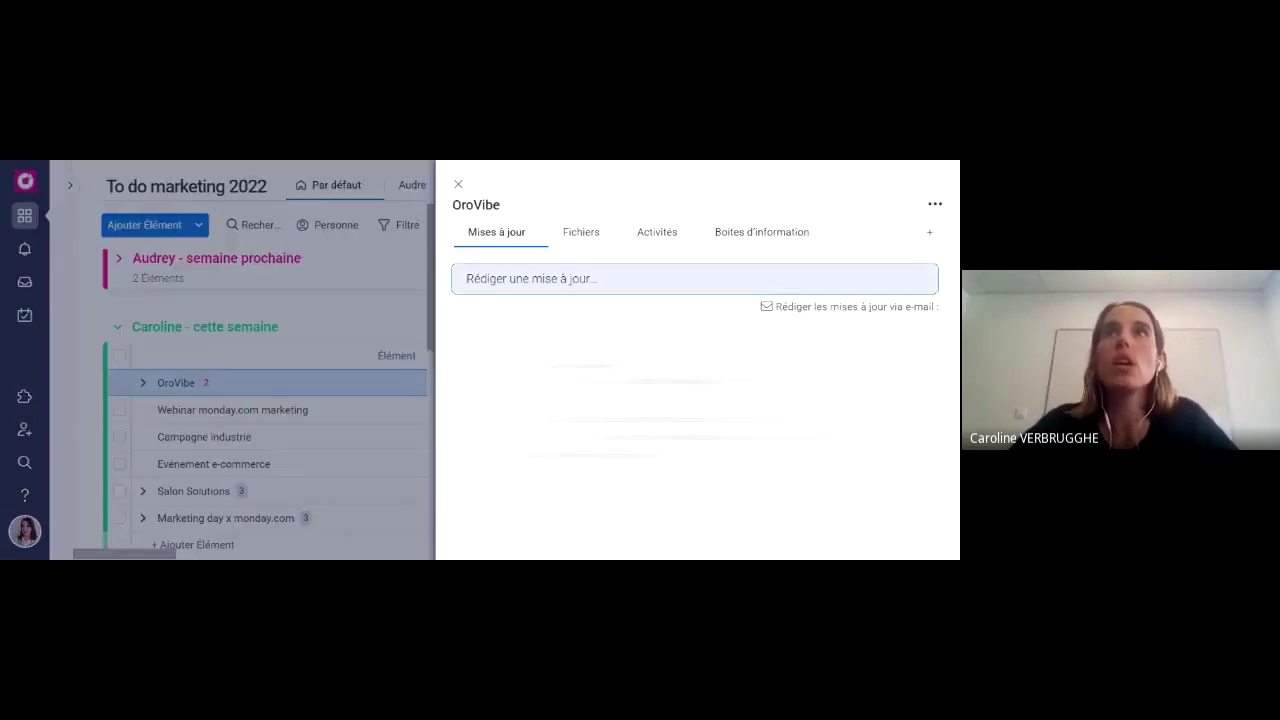
Draft an update on the "OroVibe" item that mentions a colleague and asks "as-tu relu ce doc ?".
left_click(647, 280)
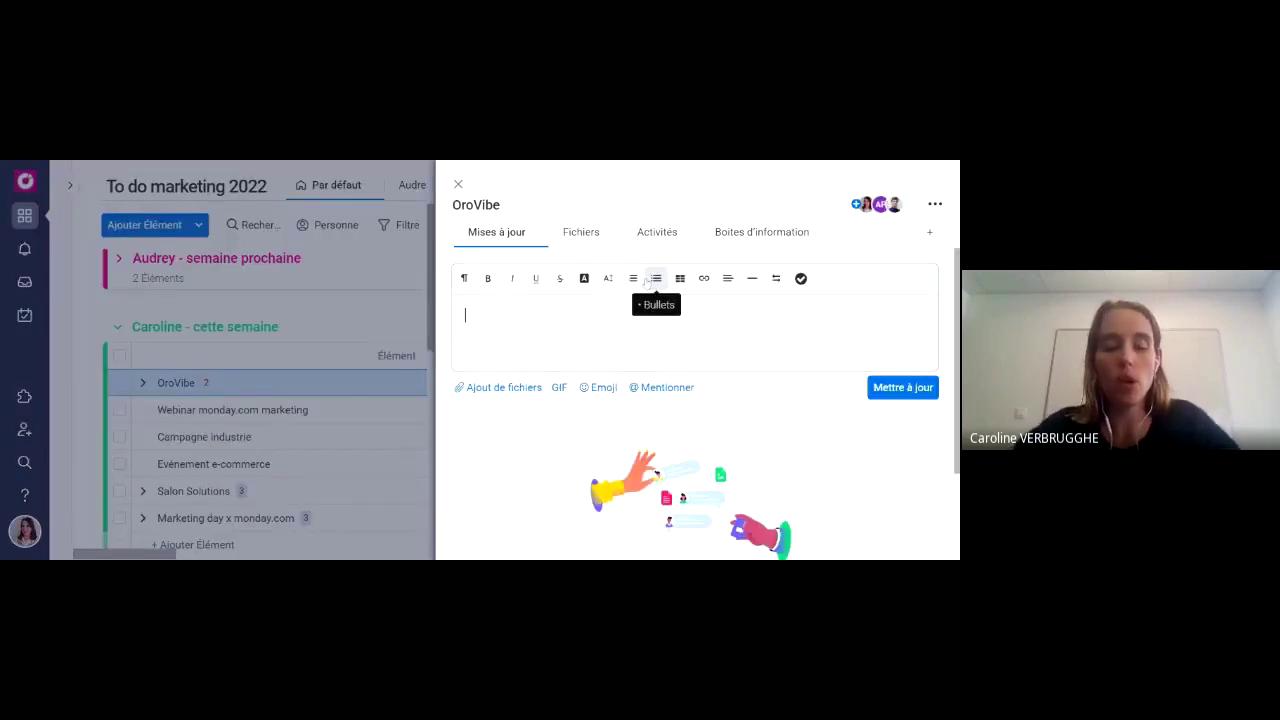
left_click(658, 385)
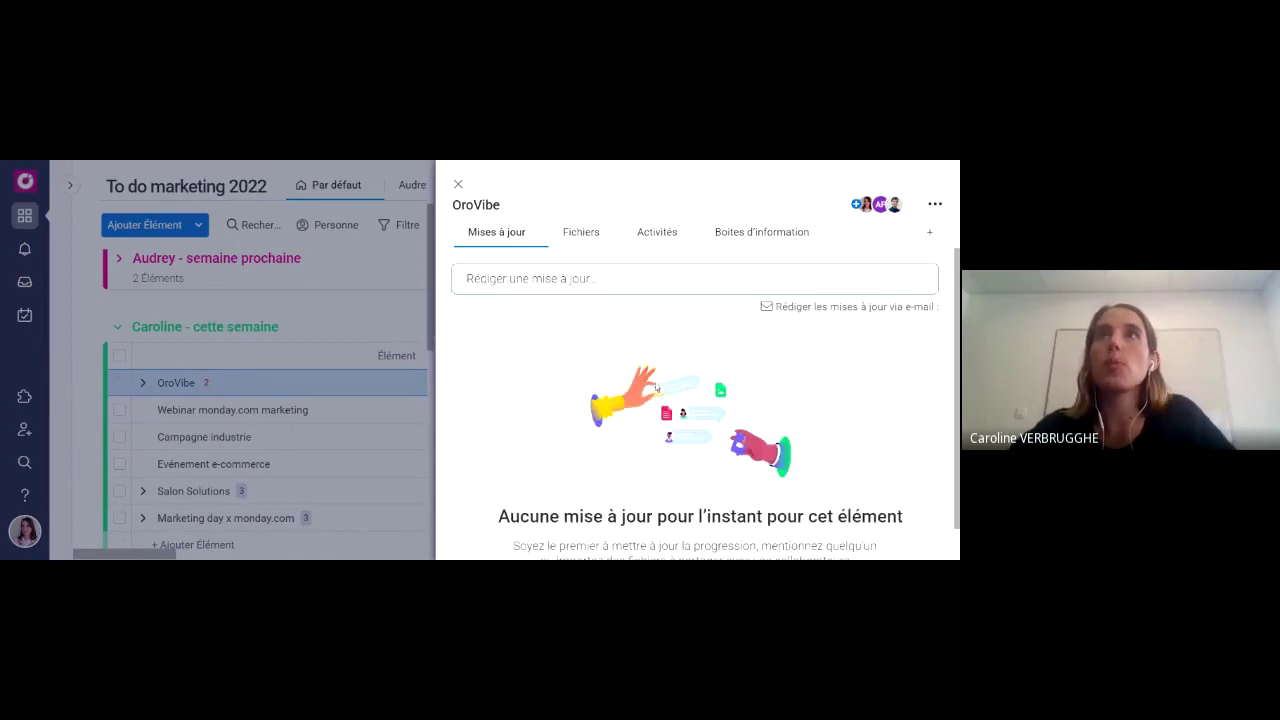
left_click(600, 279)
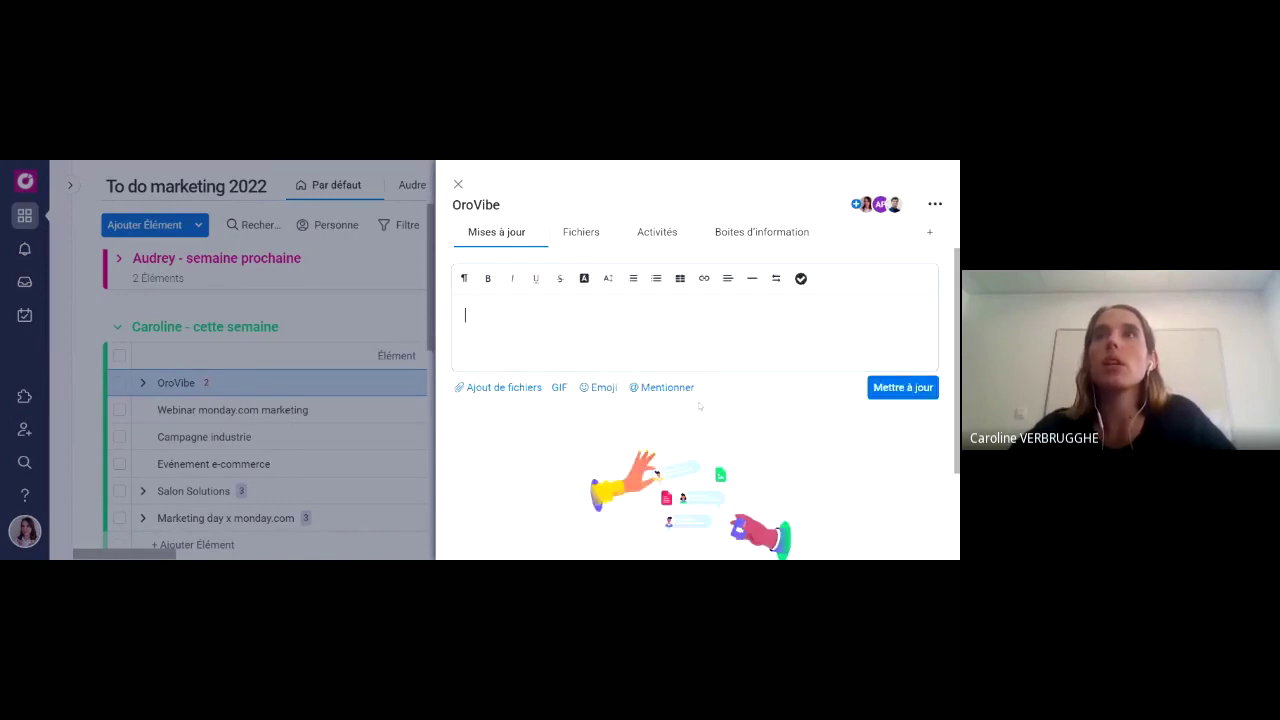
left_click(665, 387)
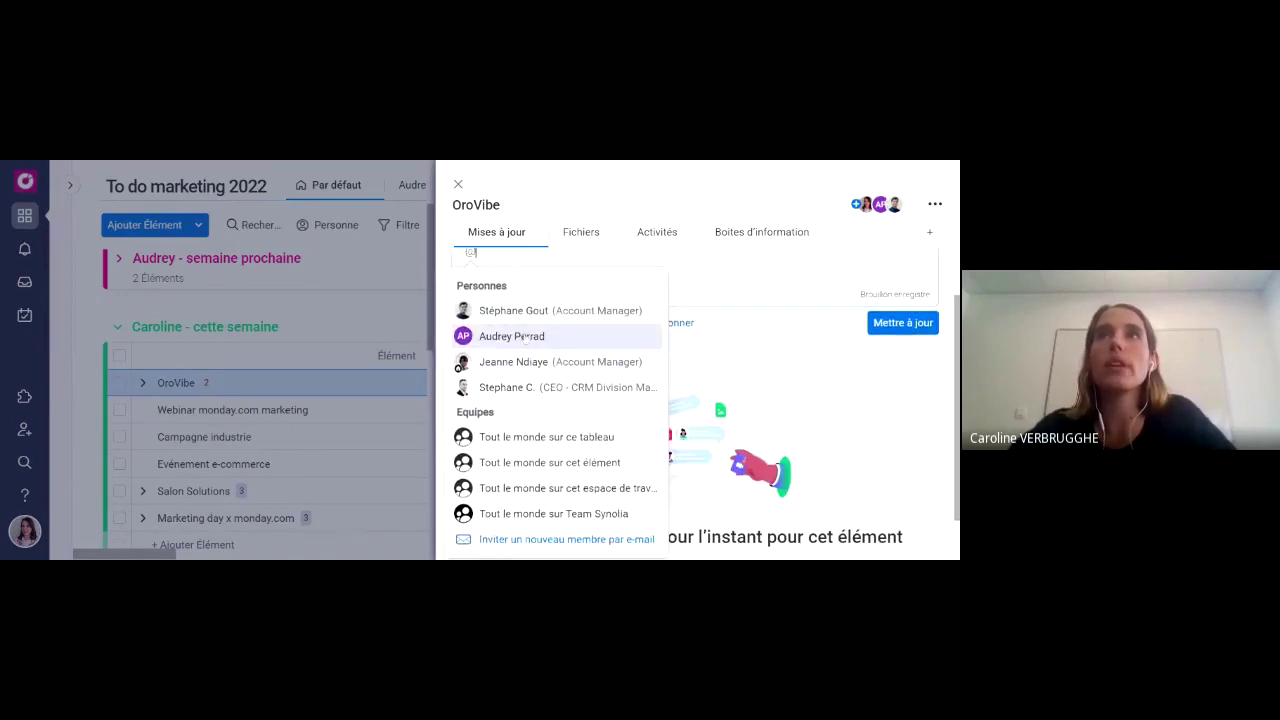
left_click(511, 336)
type("as")
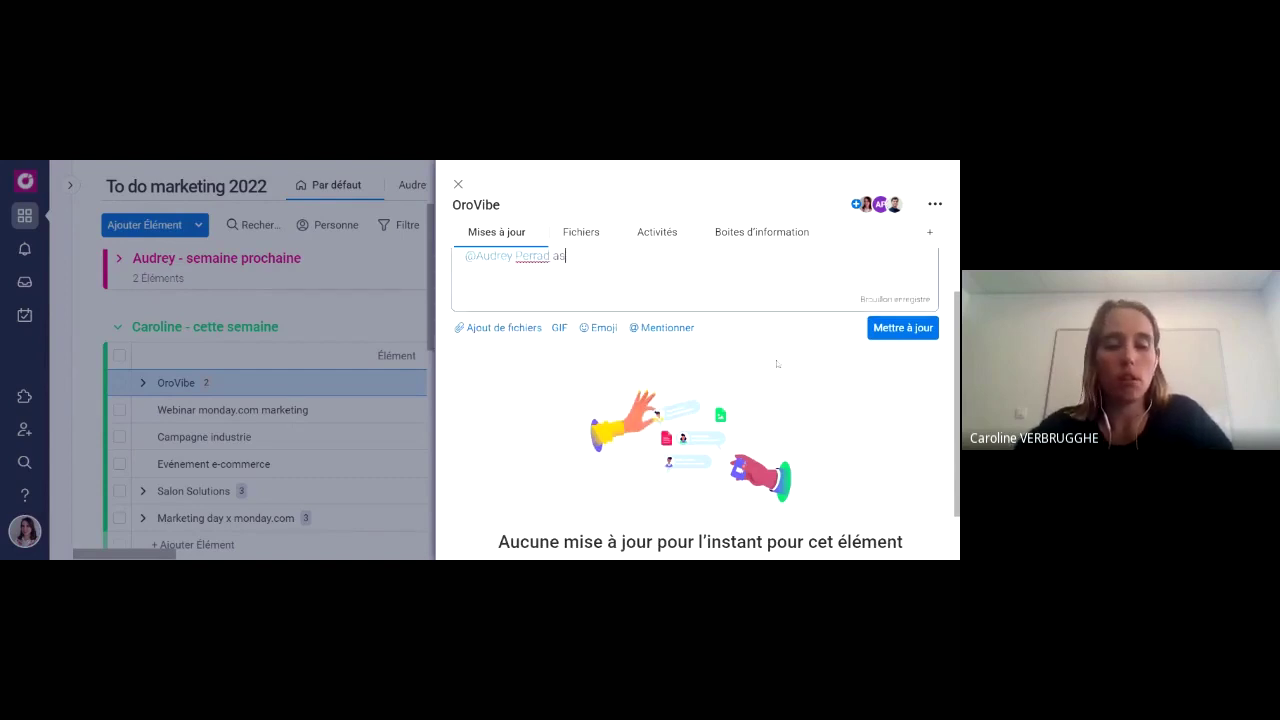
type("-tu relu ce do")
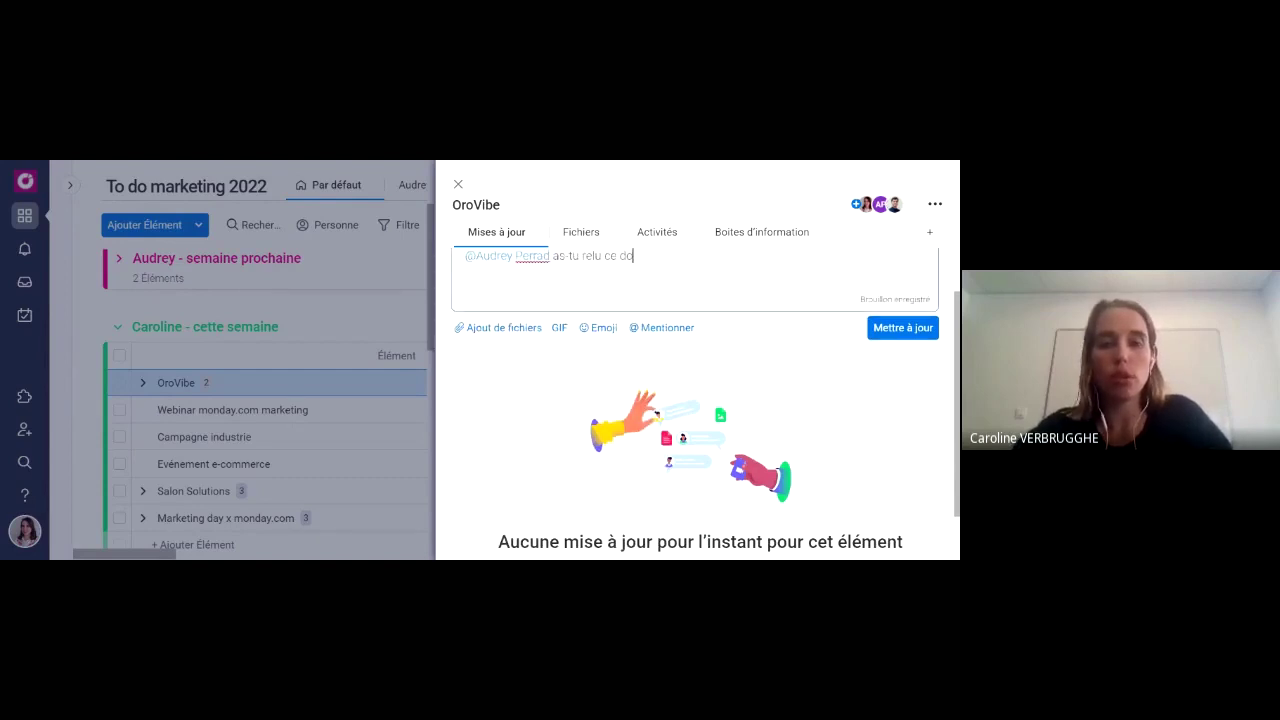
type("c ?")
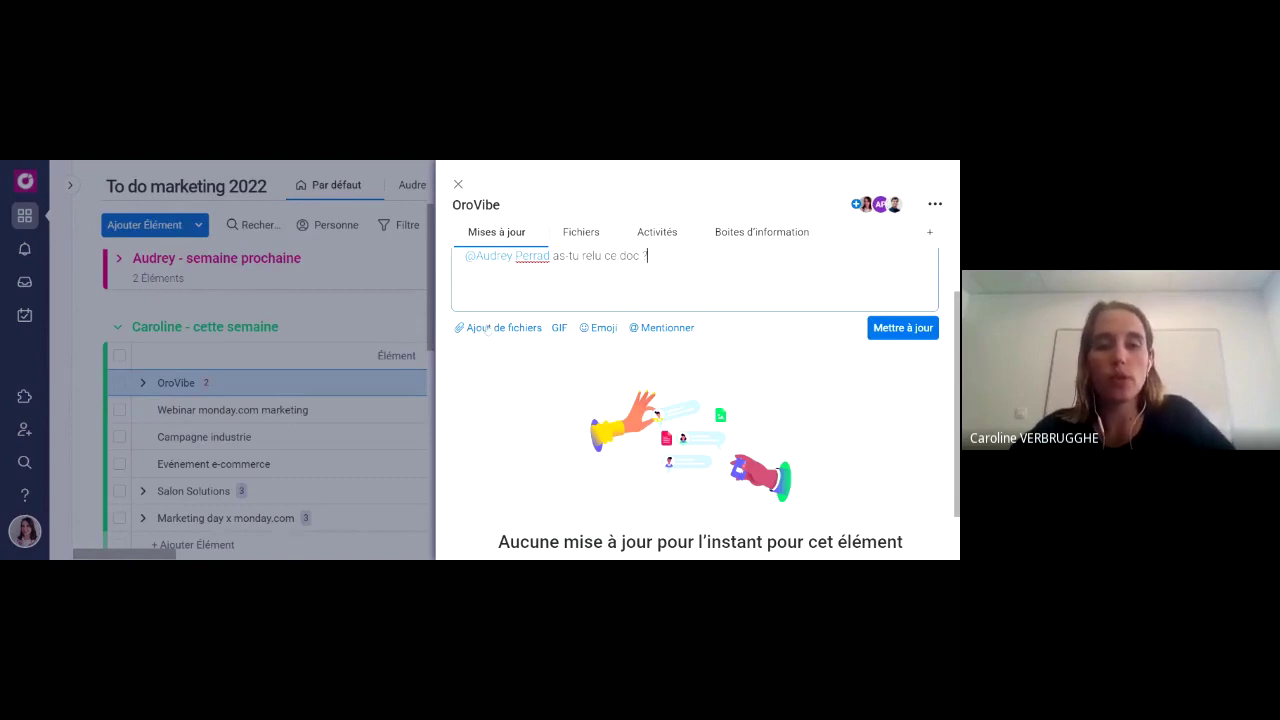
Check the file attachment sources for the drafted update, and publish it without an attachment.
left_click(490, 328)
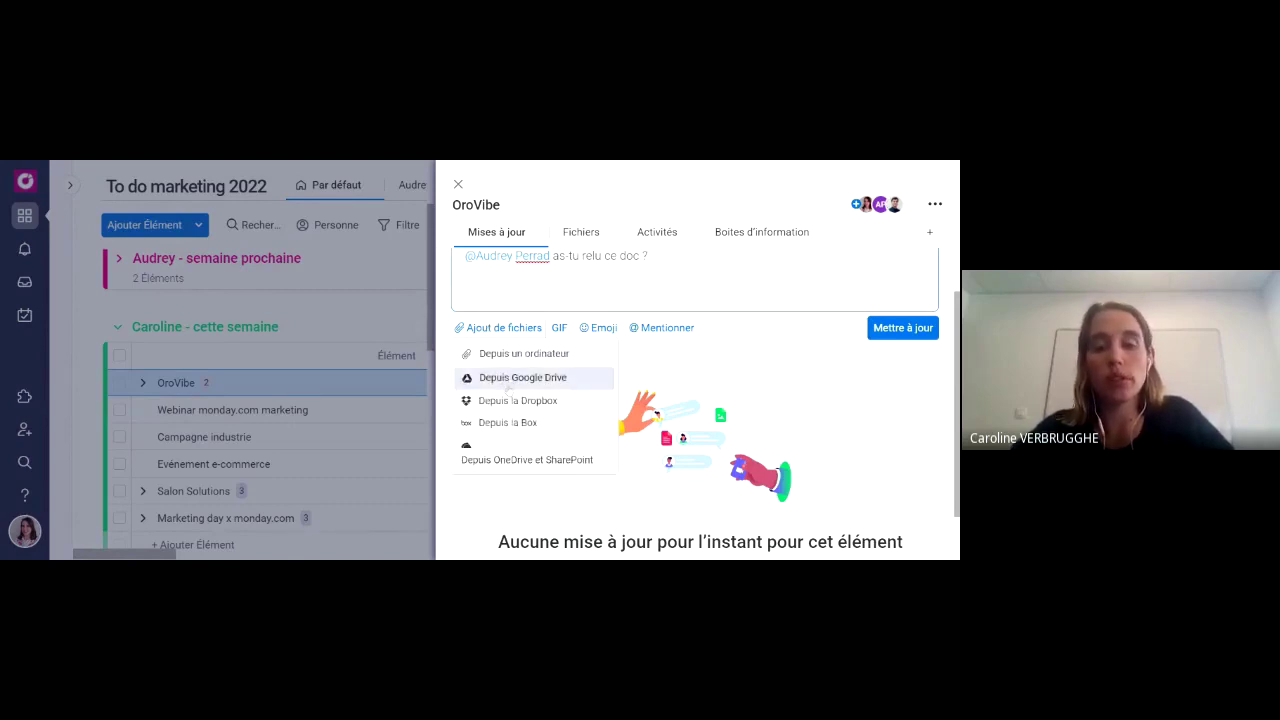
left_click(685, 368)
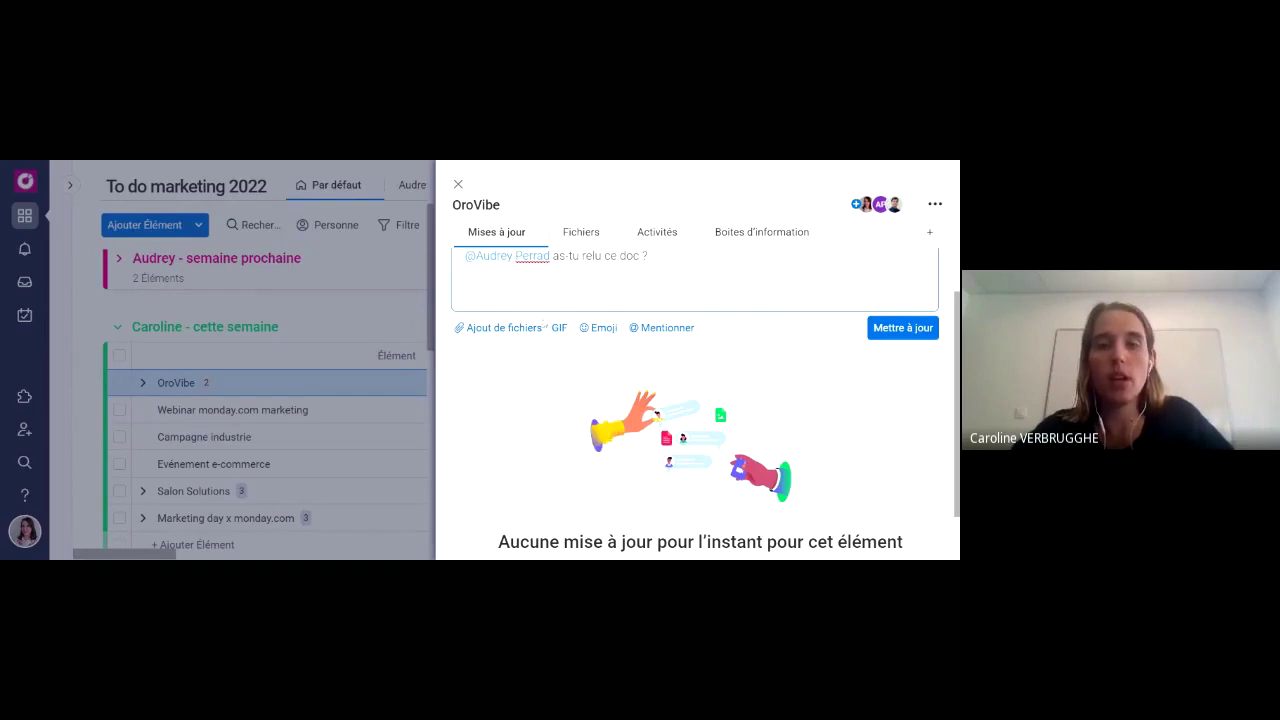
scroll(746, 333, "up", 1)
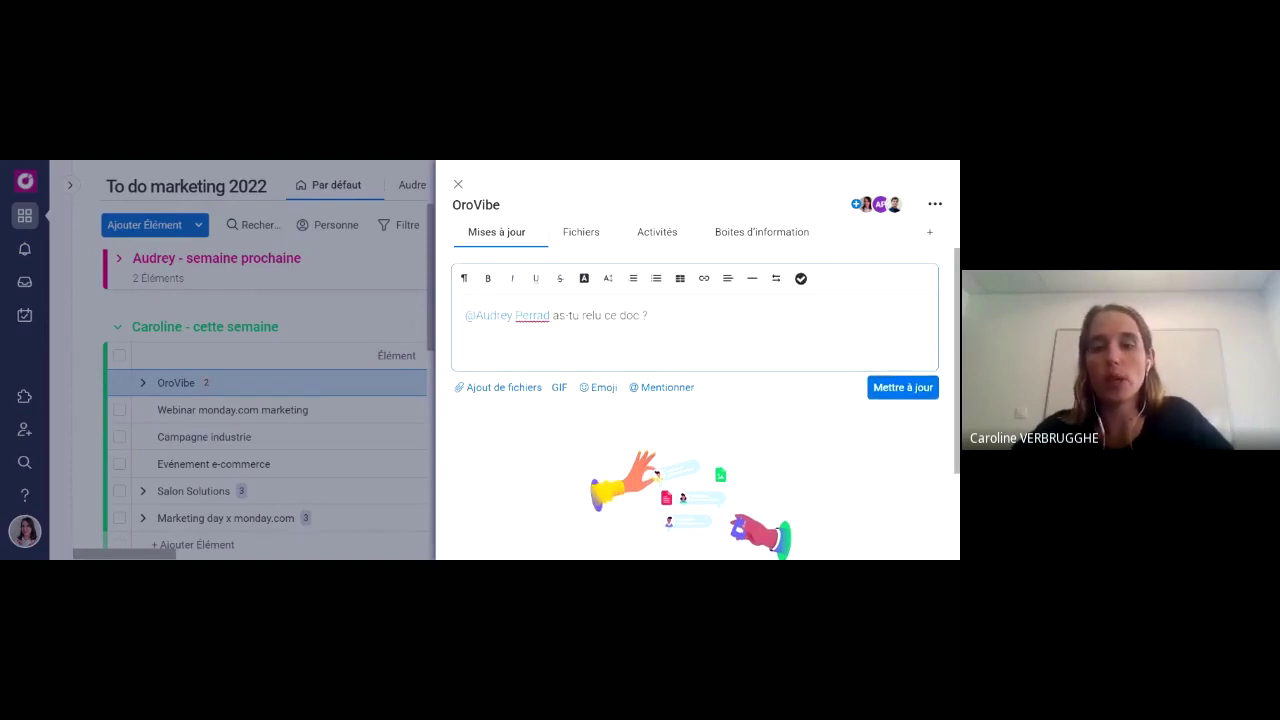
left_click(903, 387)
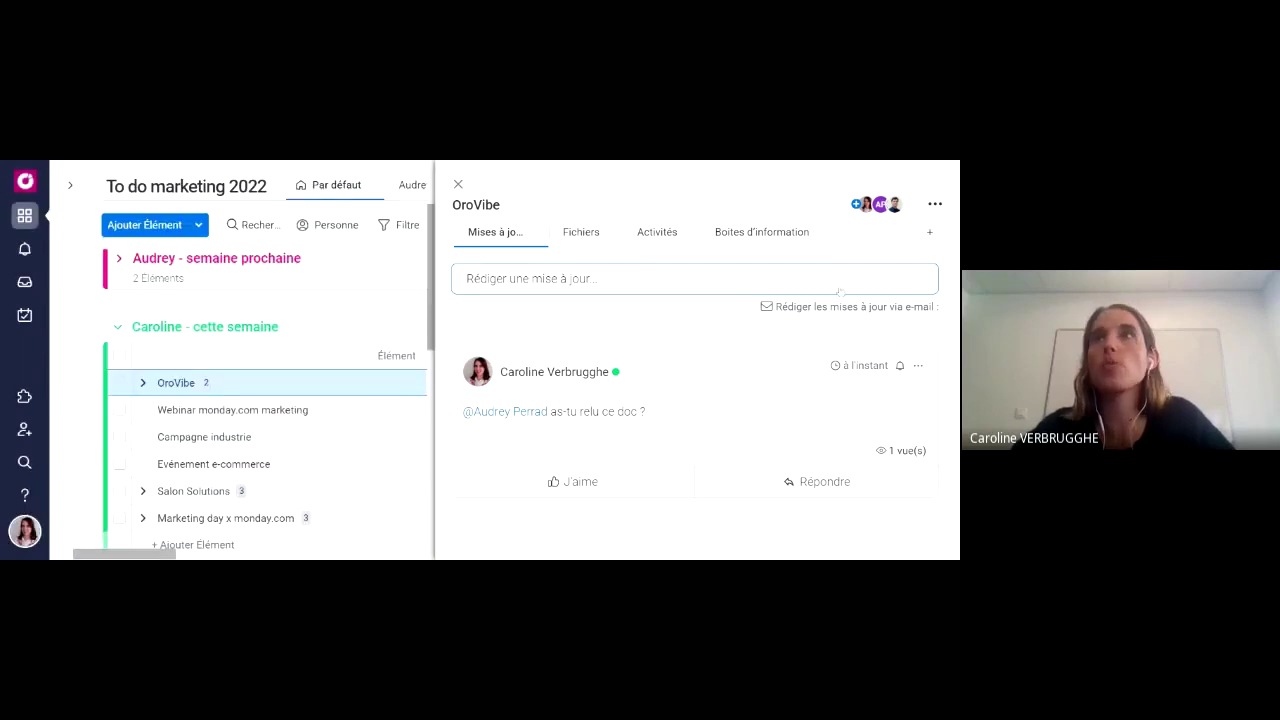
Like the published update, reply mentioning "Tout le monde sur ce tableau" with "il faut valider ce contenu asap", and close the item.
mouse_move(904, 458)
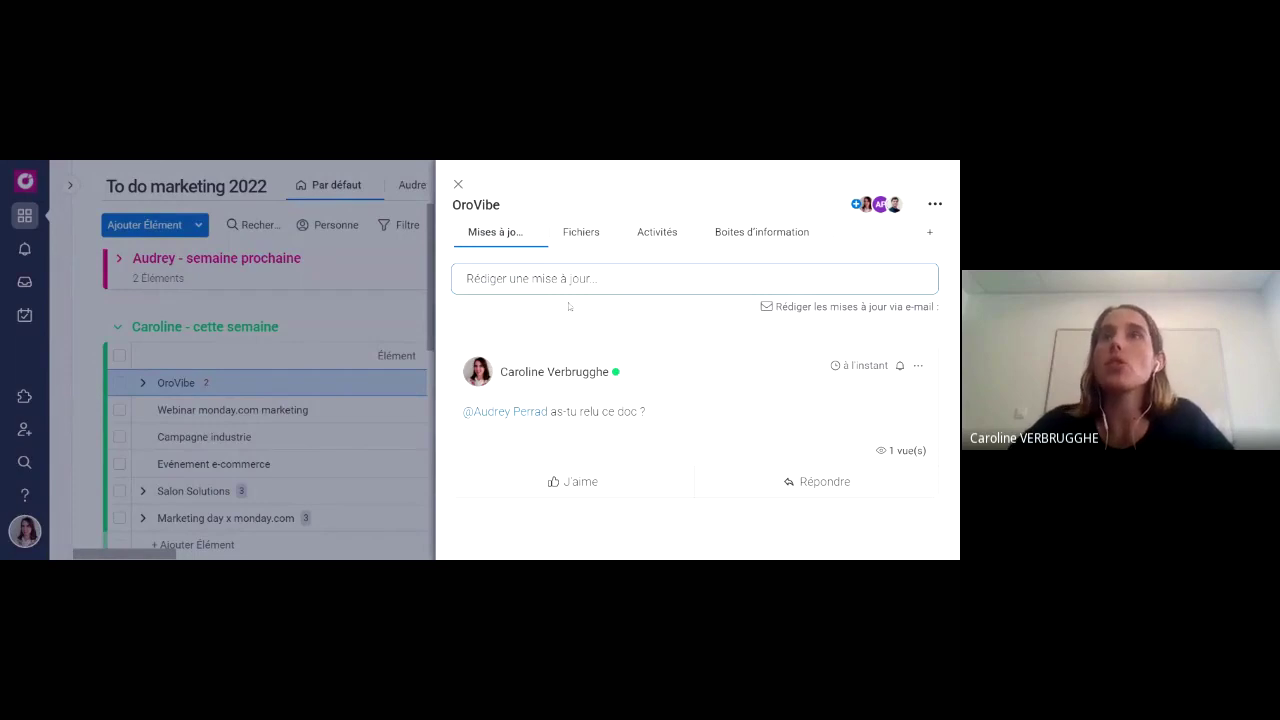
left_click(580, 479)
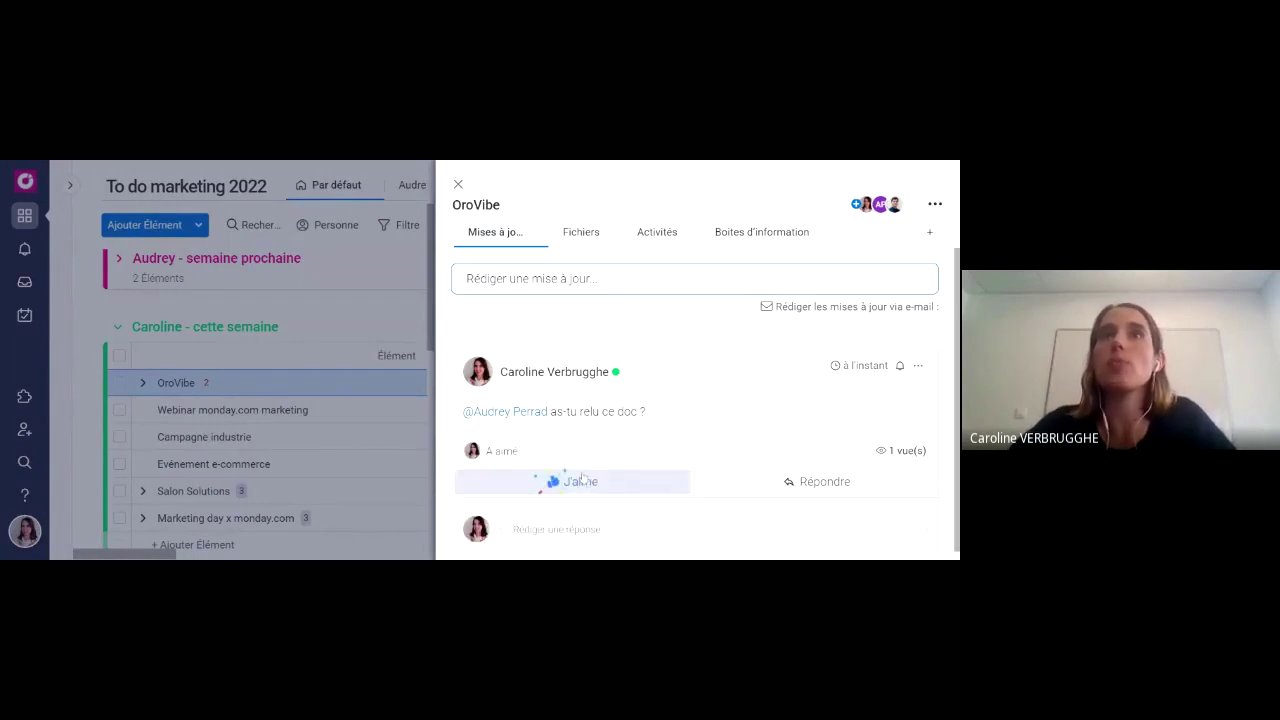
left_click(815, 481)
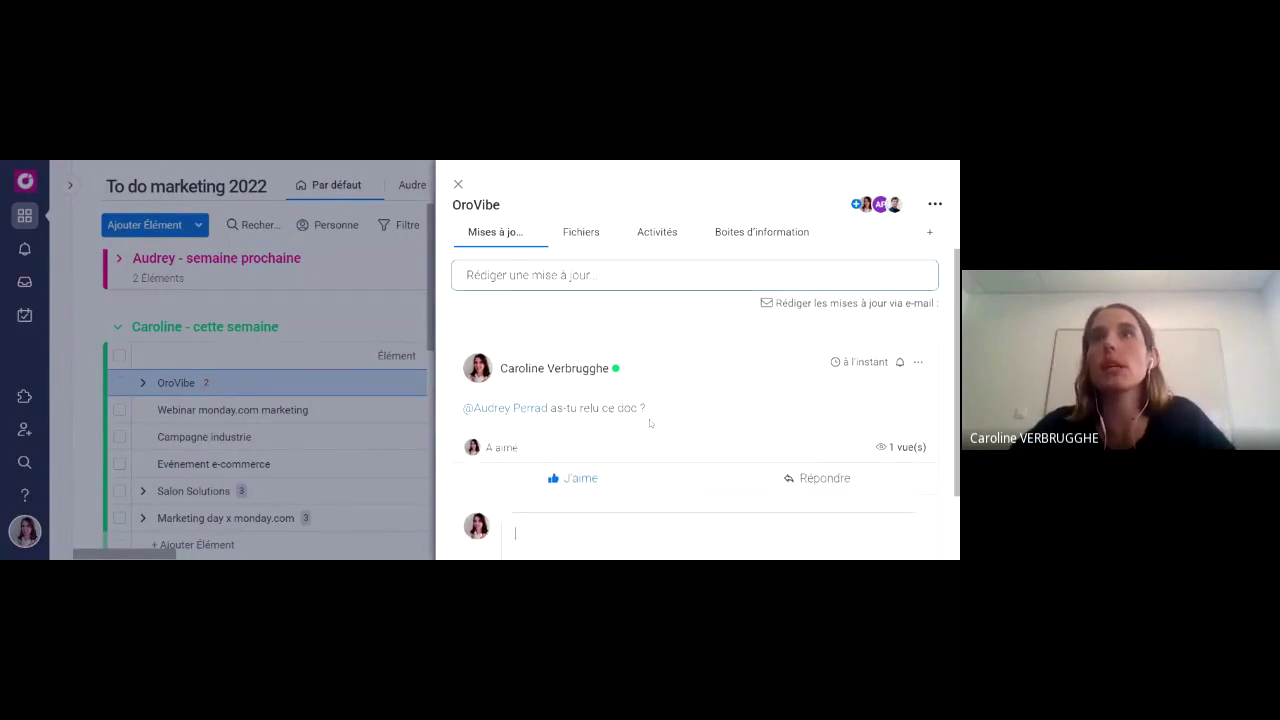
left_click(712, 522)
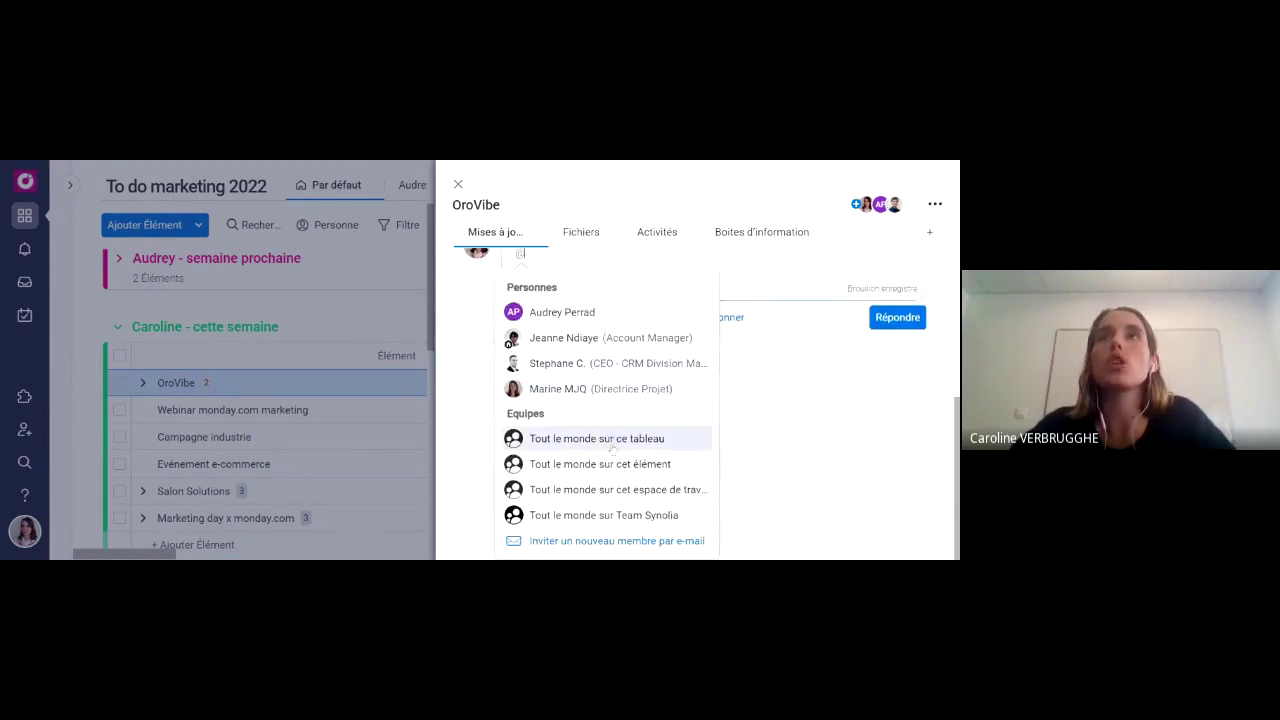
left_click(620, 438)
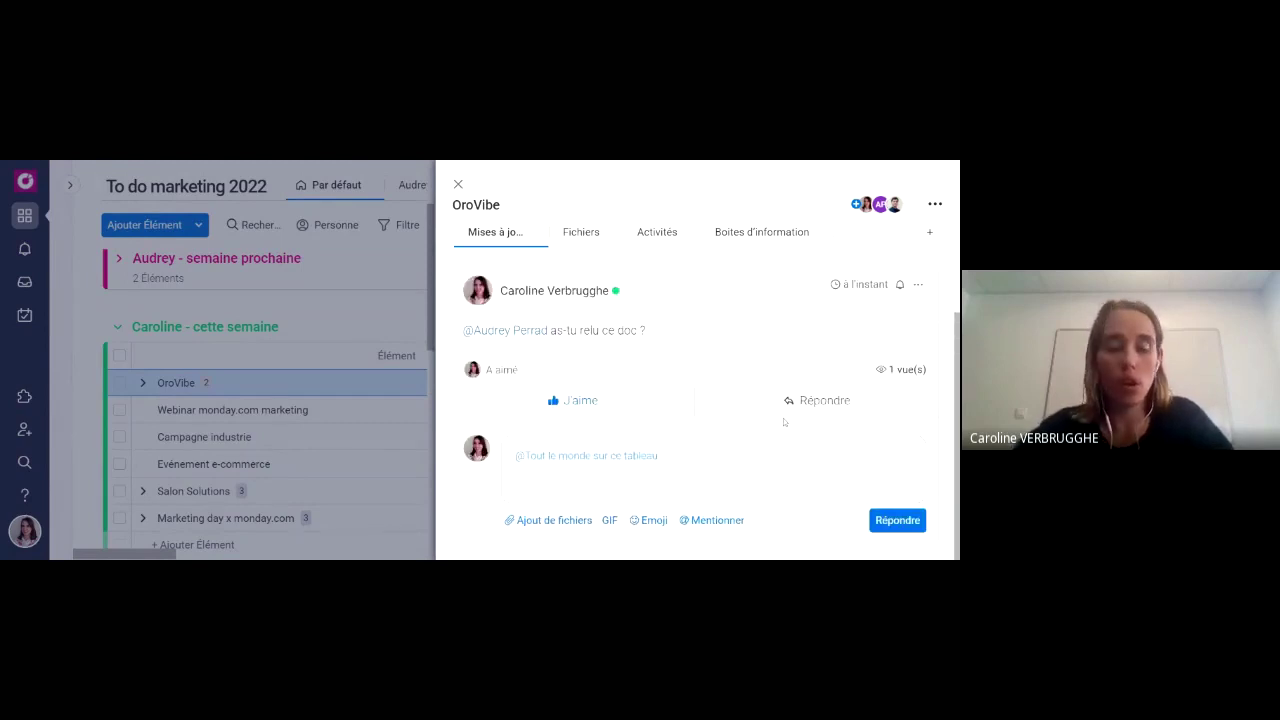
type("il faut v")
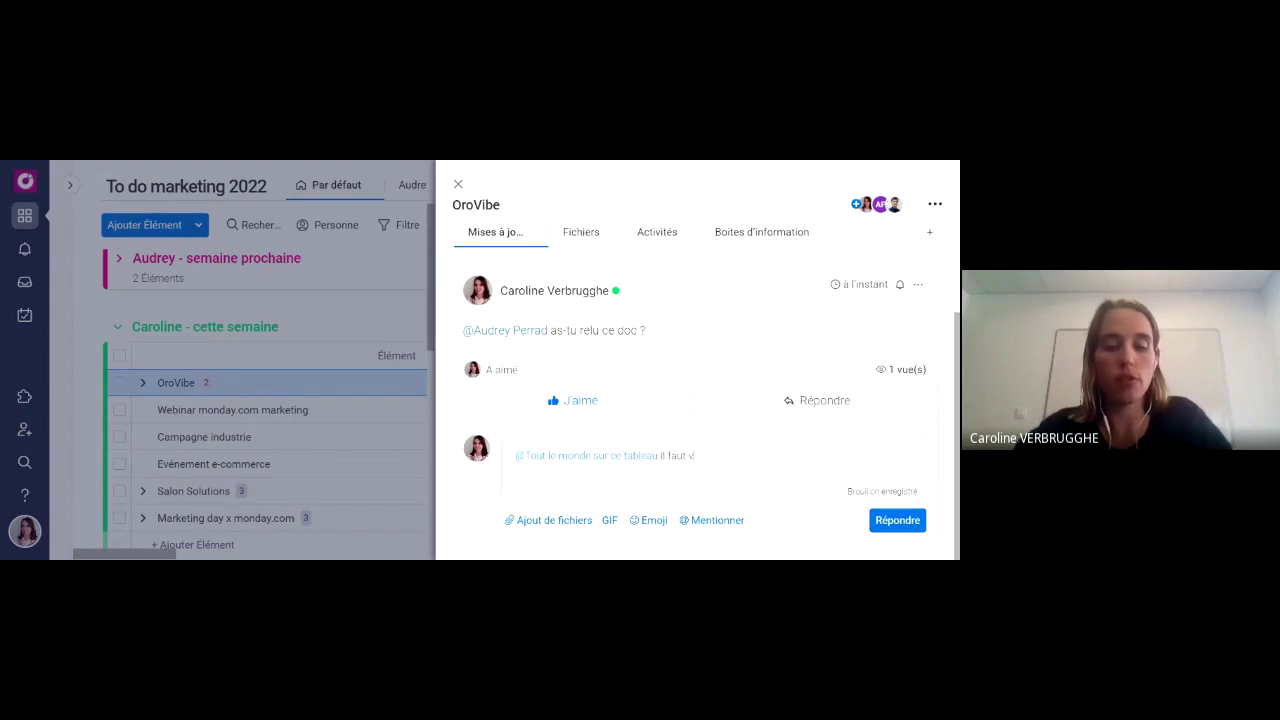
type("alider ce contenu asap")
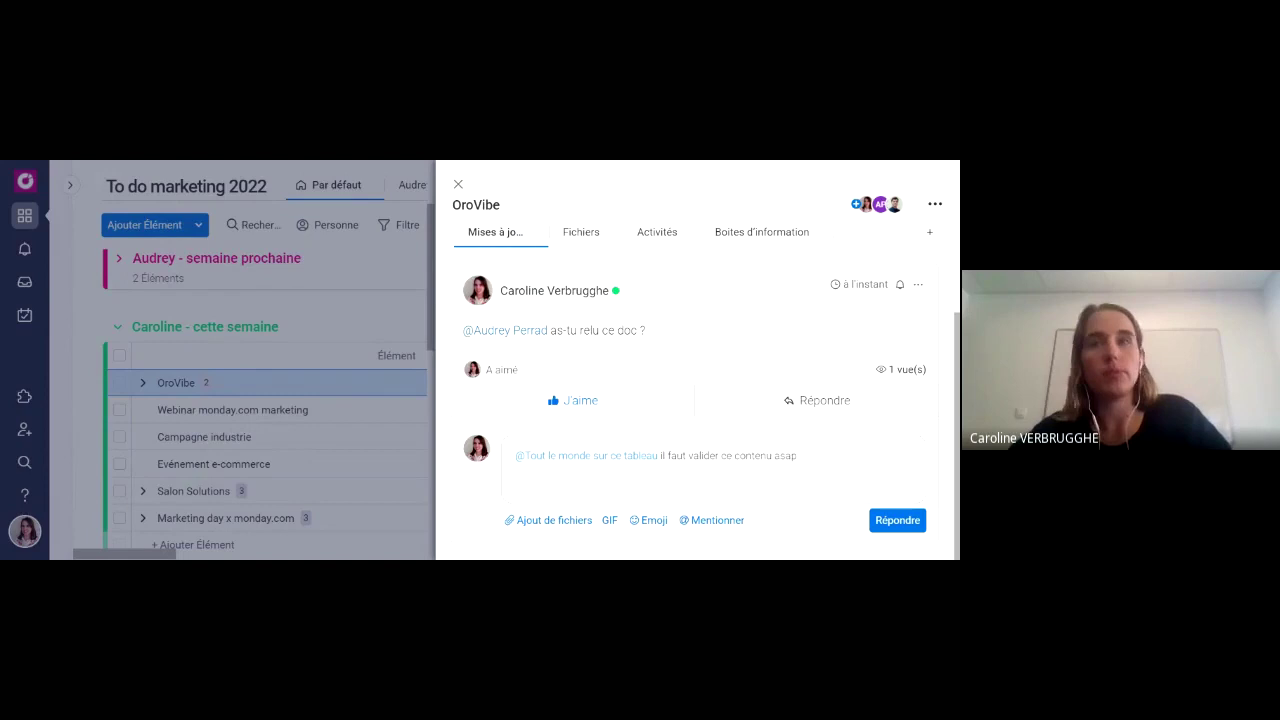
key("ctrl+Return")
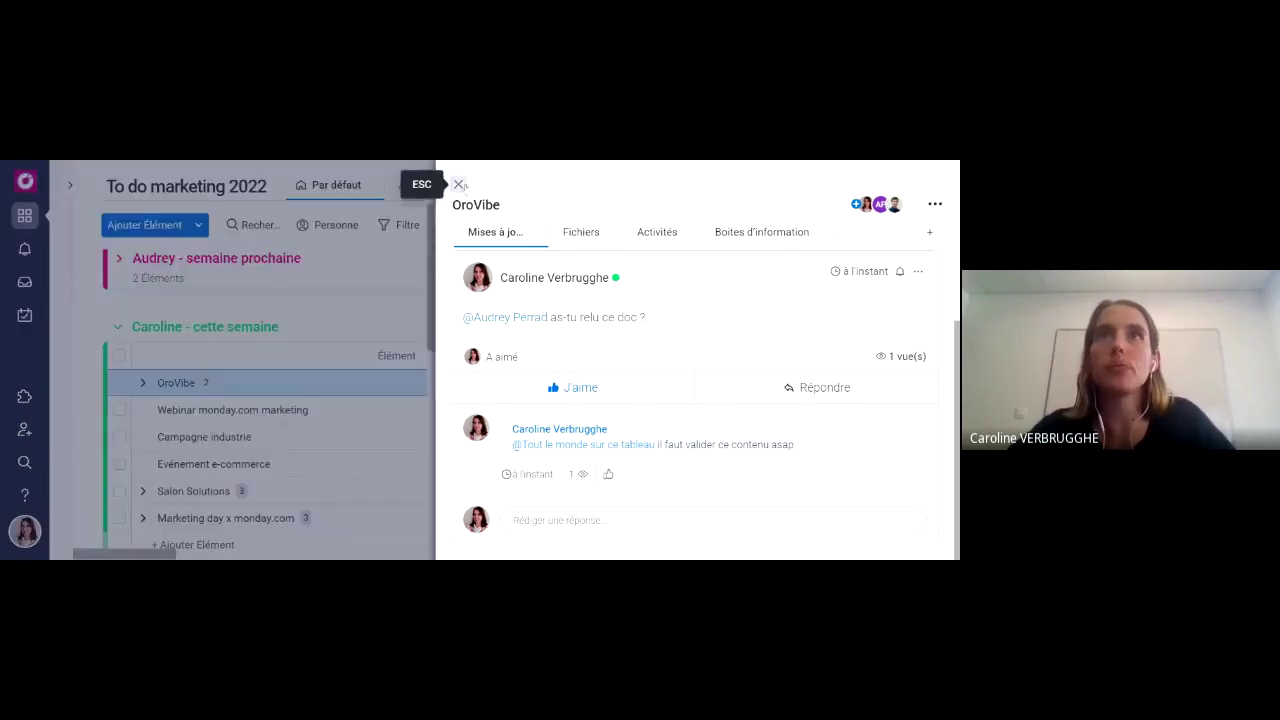
left_click(458, 184)
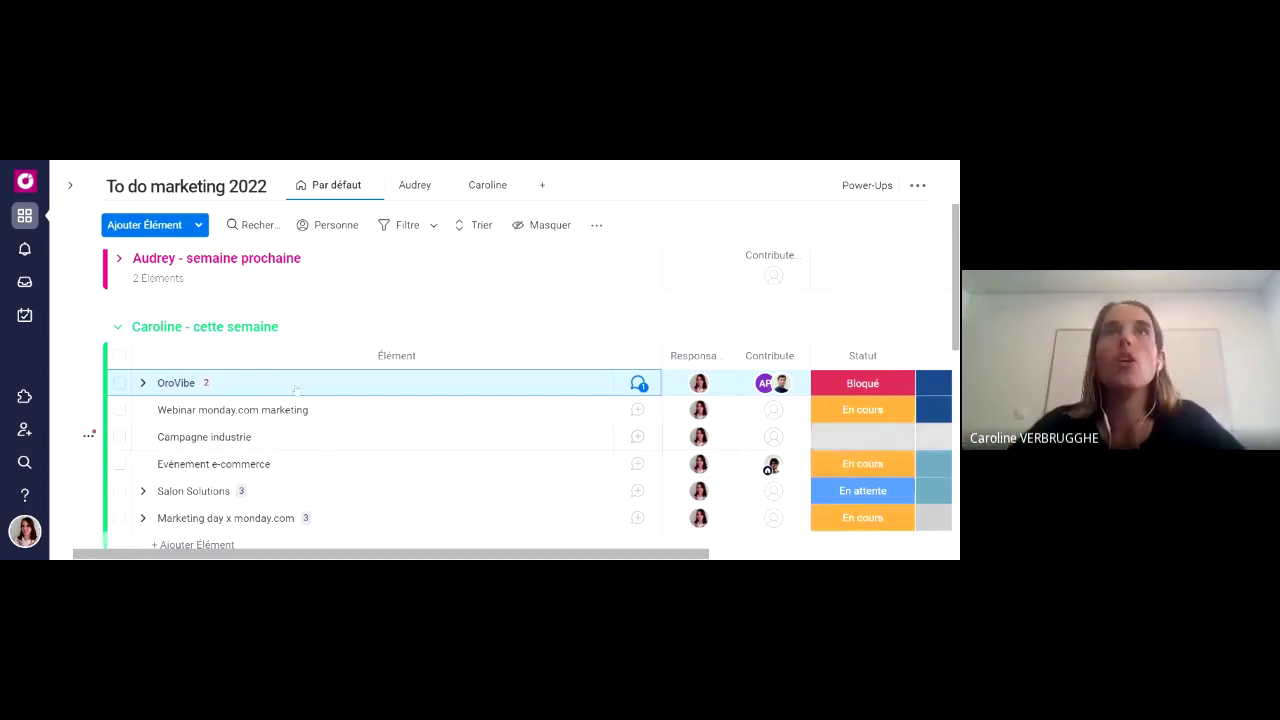
Expand the "OroVibe" sub-items to examine them, collapse them, and look over the board's further columns.
mouse_move(406, 554)
left_mouse_down()
mouse_move(511, 554)
mouse_move(405, 554)
left_mouse_up()
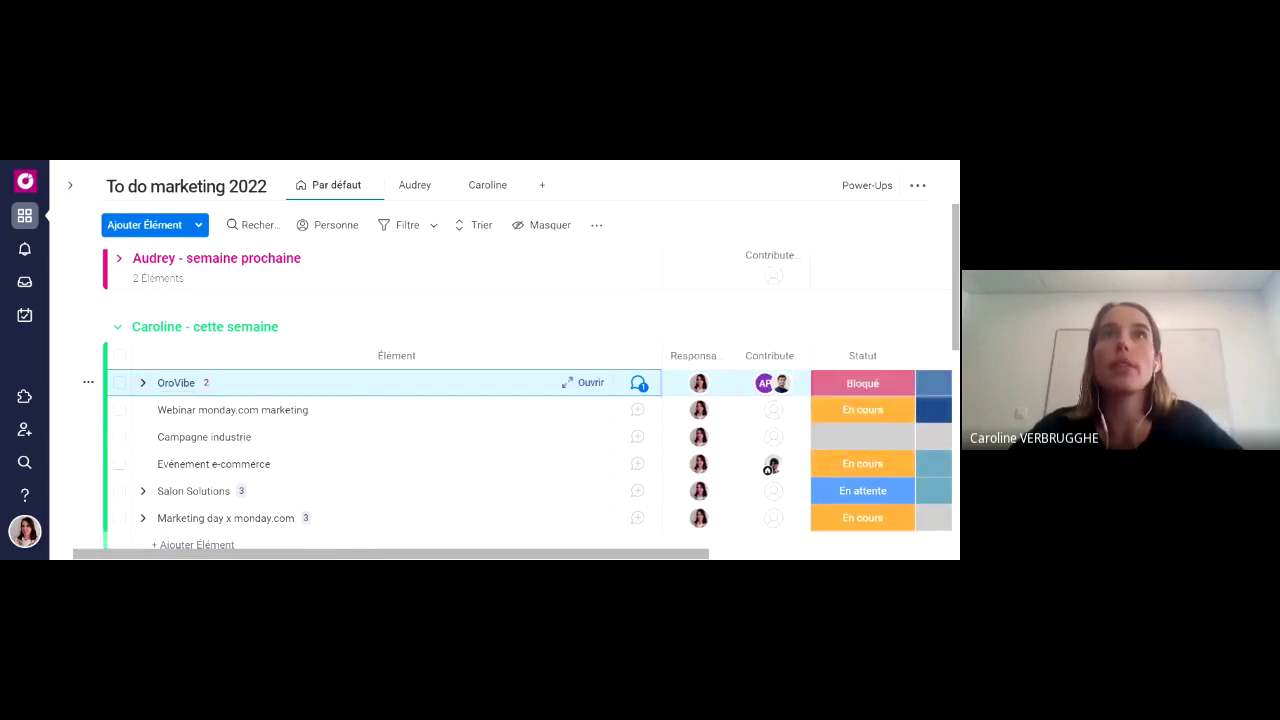
left_click(143, 384)
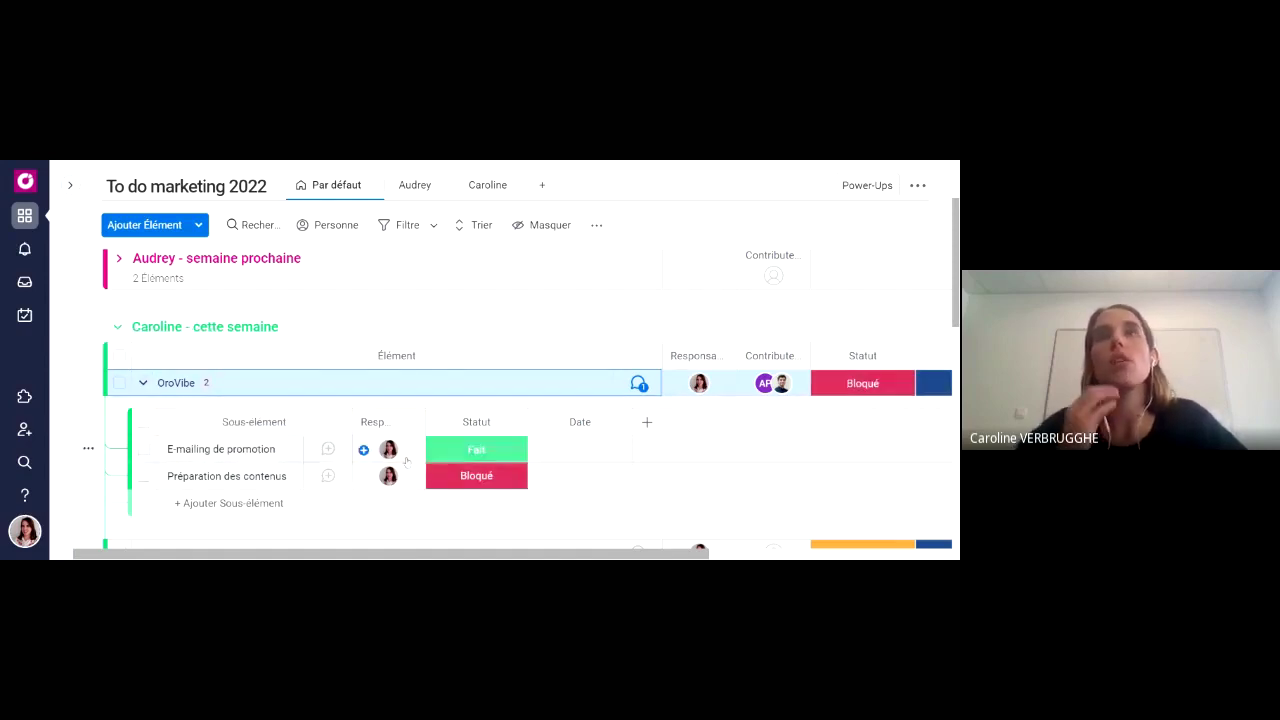
left_click(143, 383)
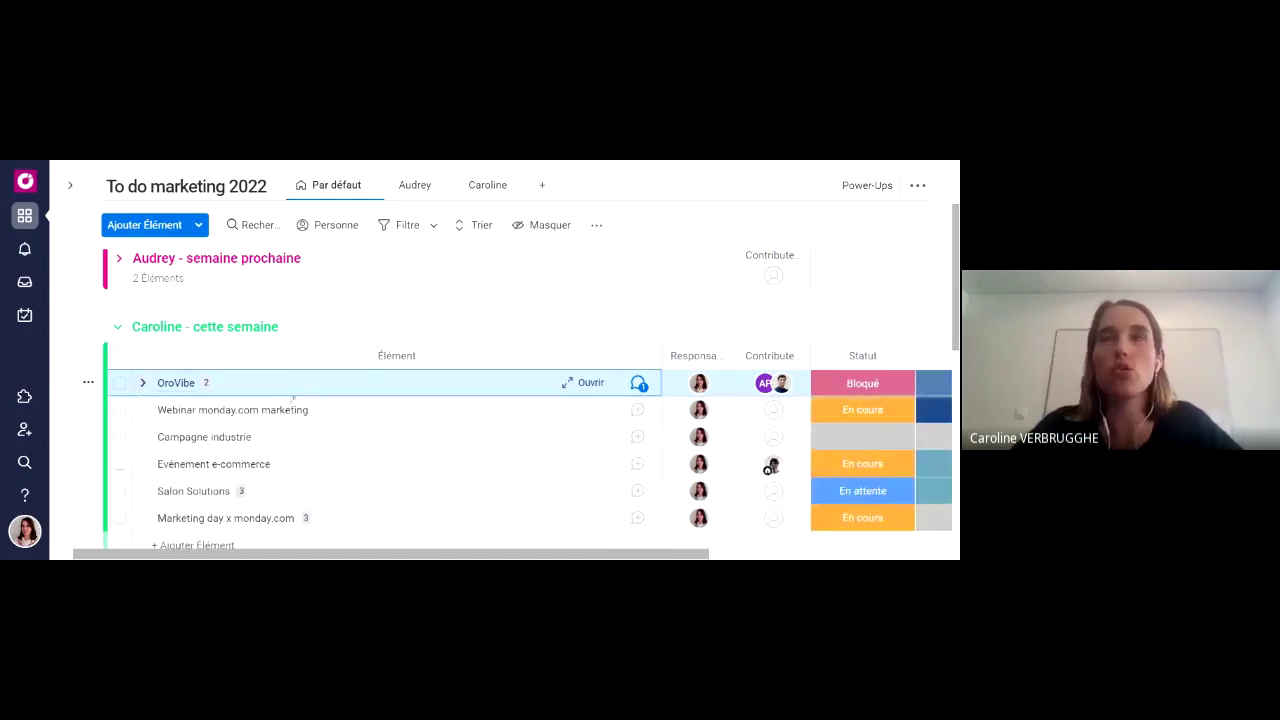
scroll(575, 555, "right", 3)
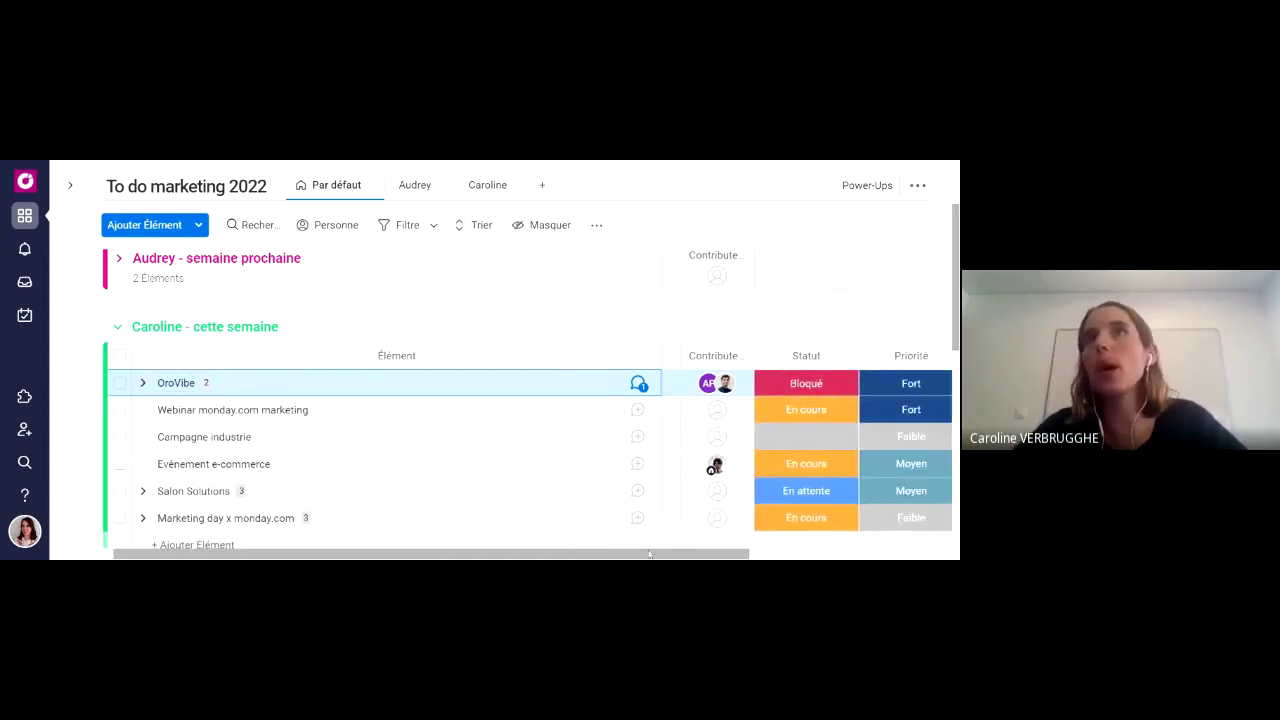
scroll(540, 540, "left", 3)
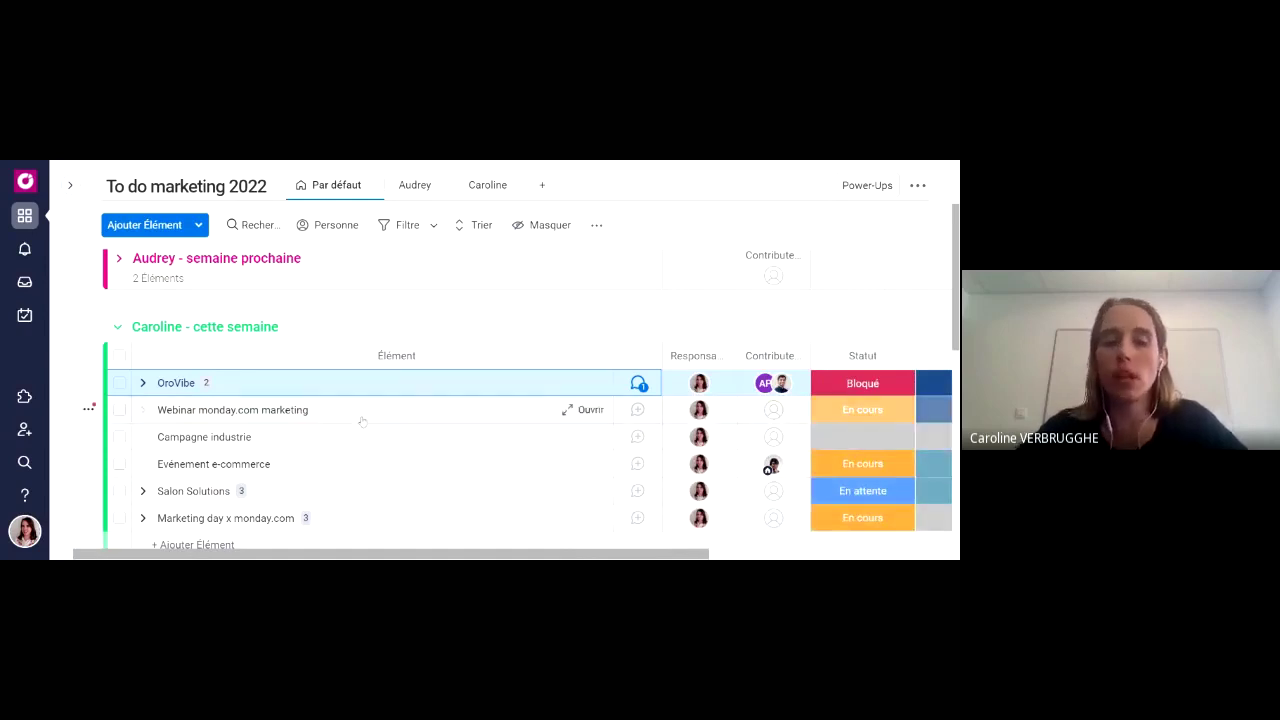
In the "Responsable" column settings, try the "Illimité" option and set the maximum number of people allowed to 1.
mouse_move(701, 384)
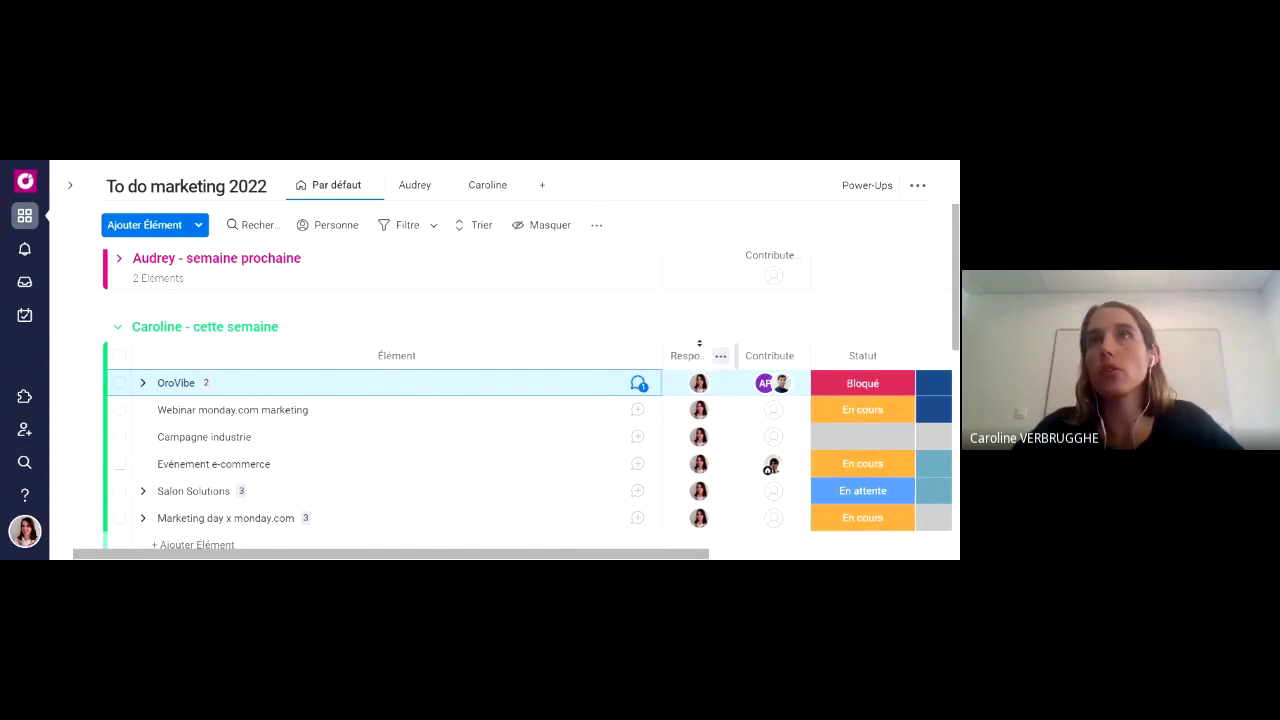
left_click(720, 355)
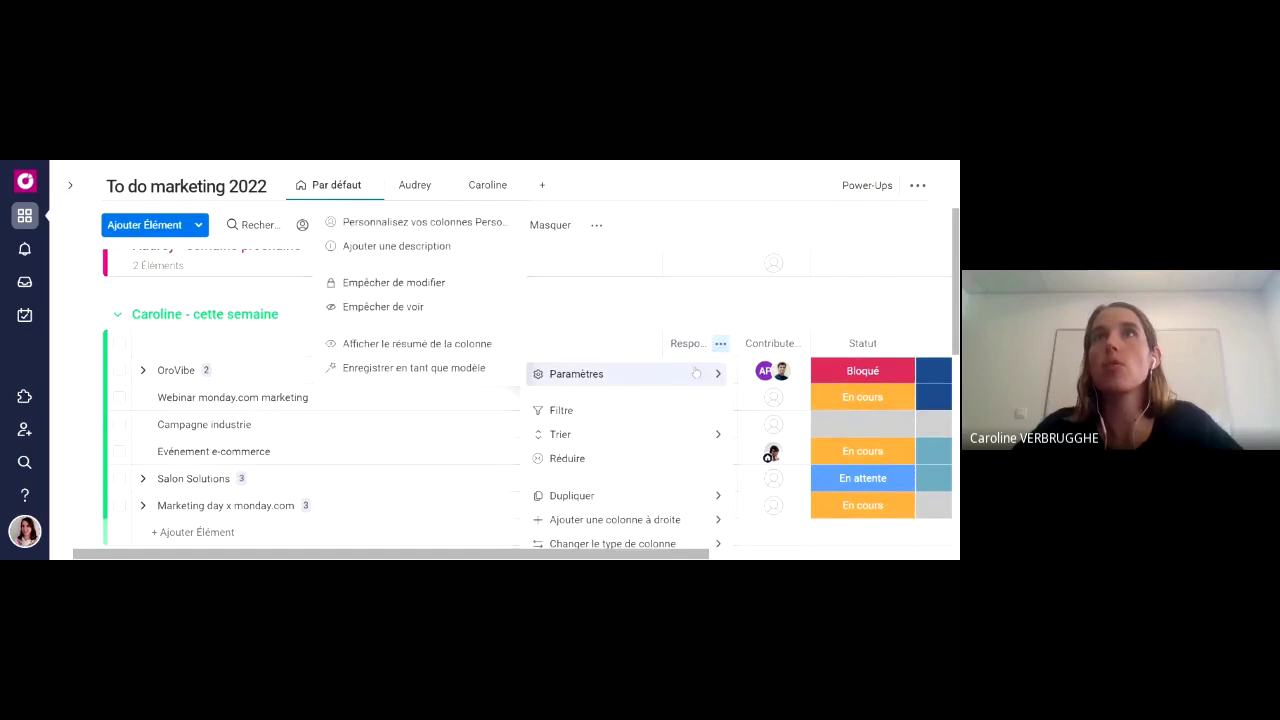
left_click(421, 224)
left_click(530, 441)
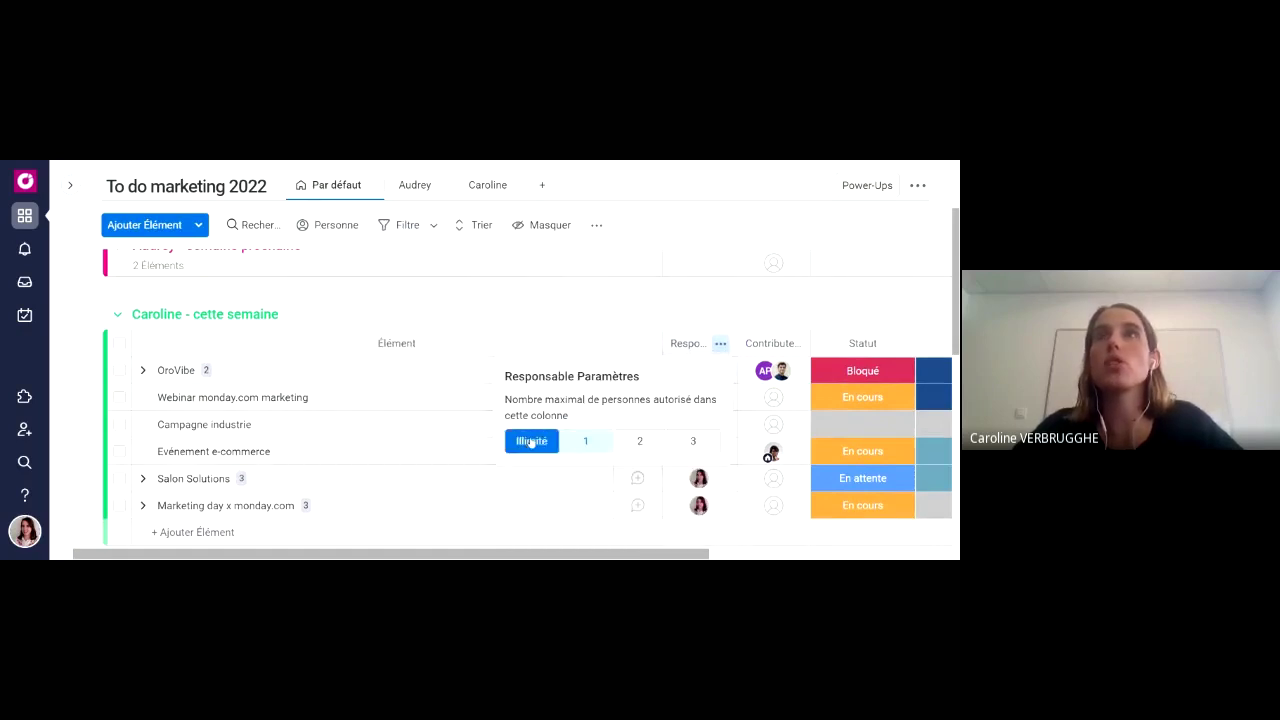
left_click(594, 449)
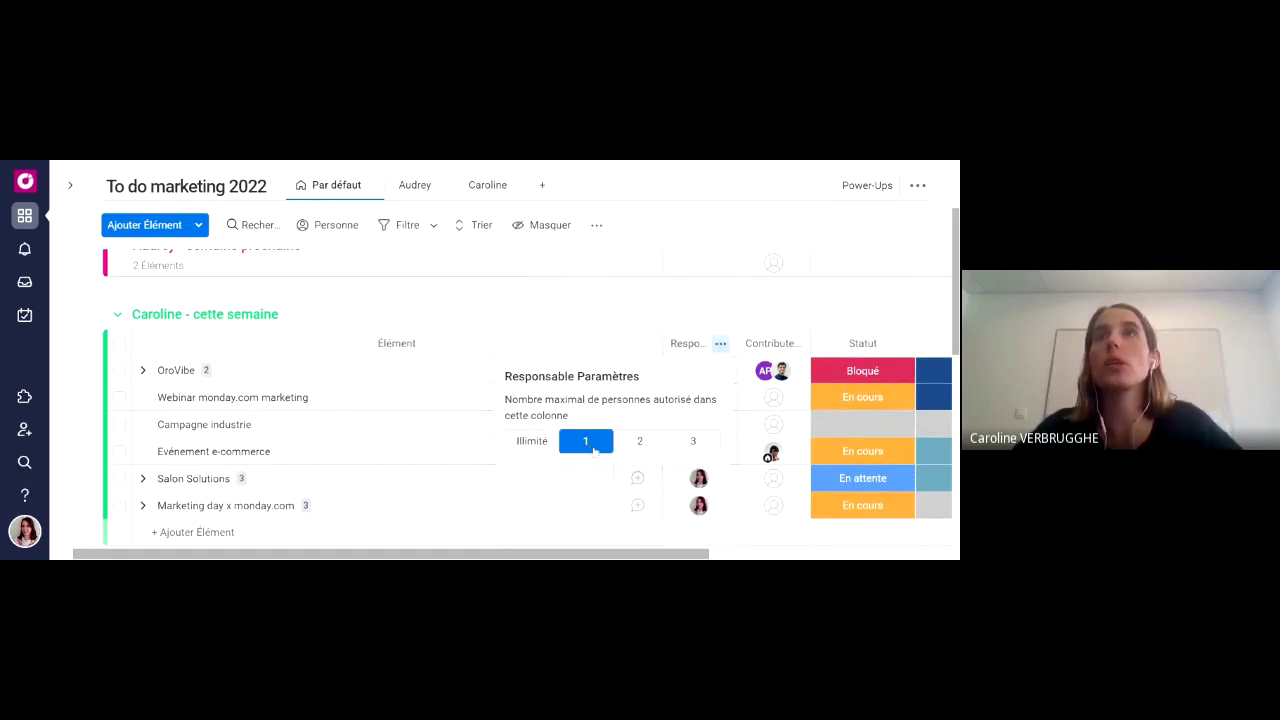
left_click(714, 321)
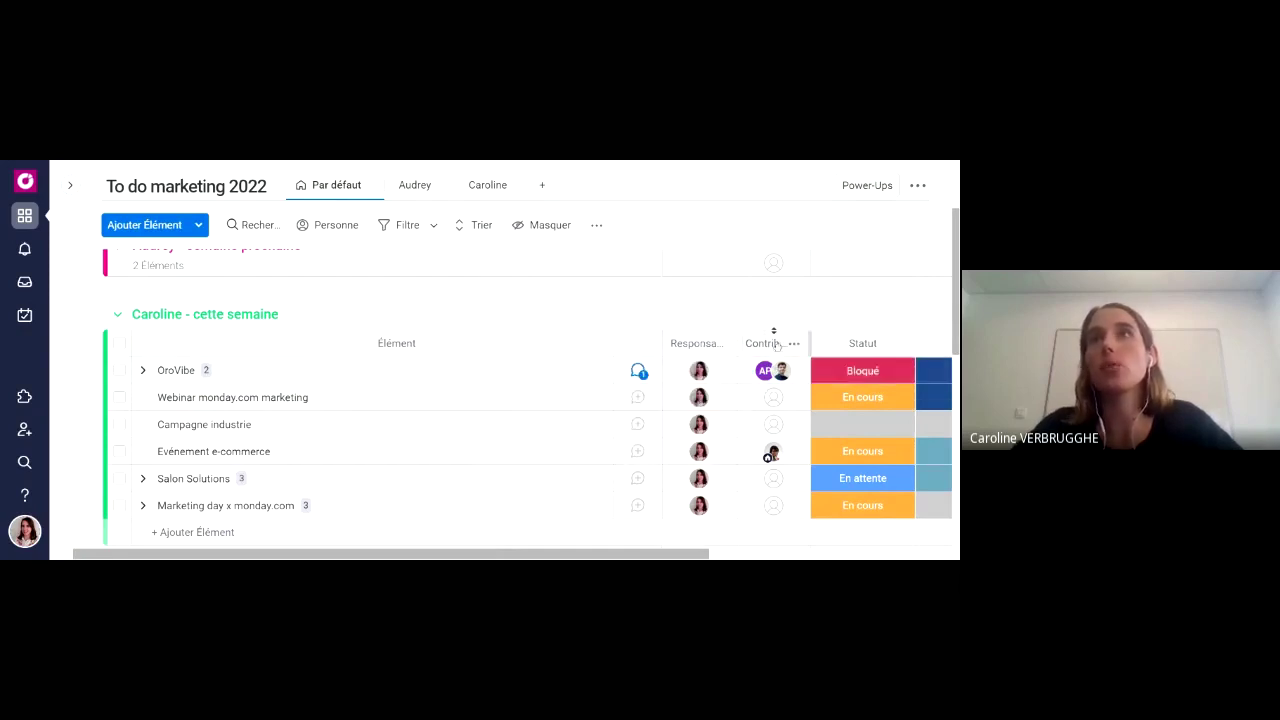
Open the "Statut" choices of the "OroVibe" item to examine the available labels, keeping its current status.
mouse_move(698, 372)
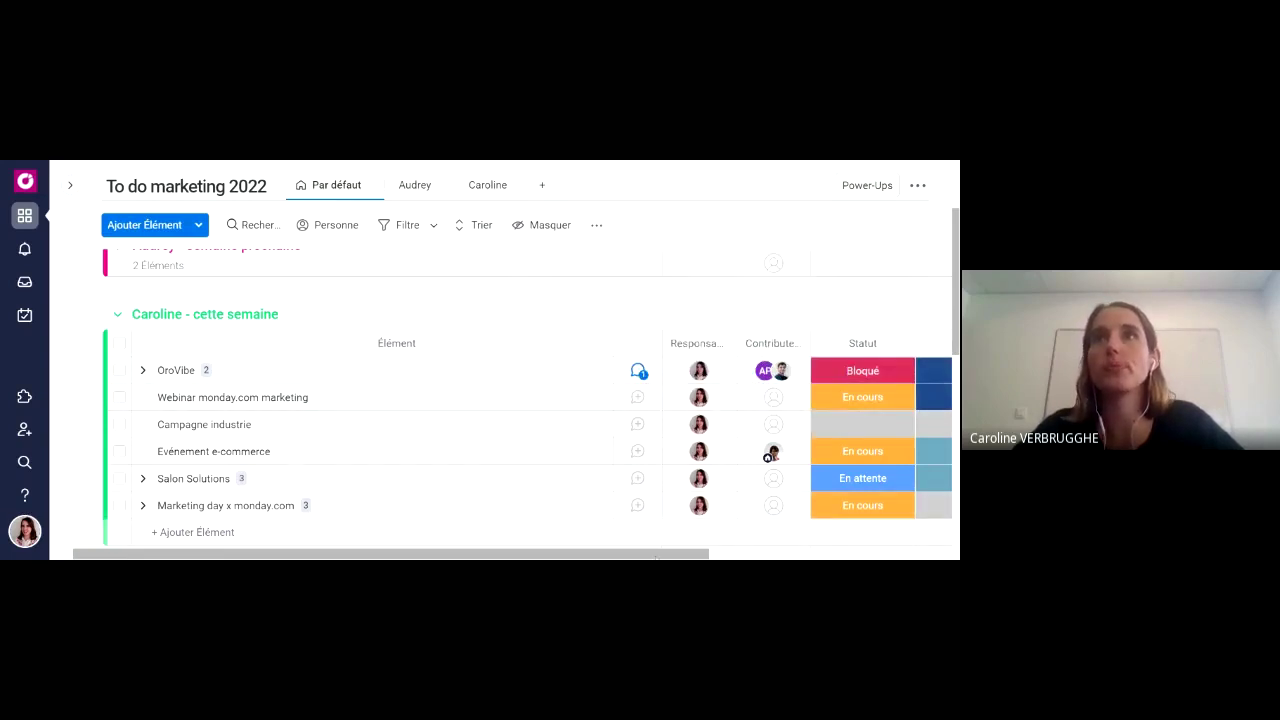
scroll(767, 457, "right", 3)
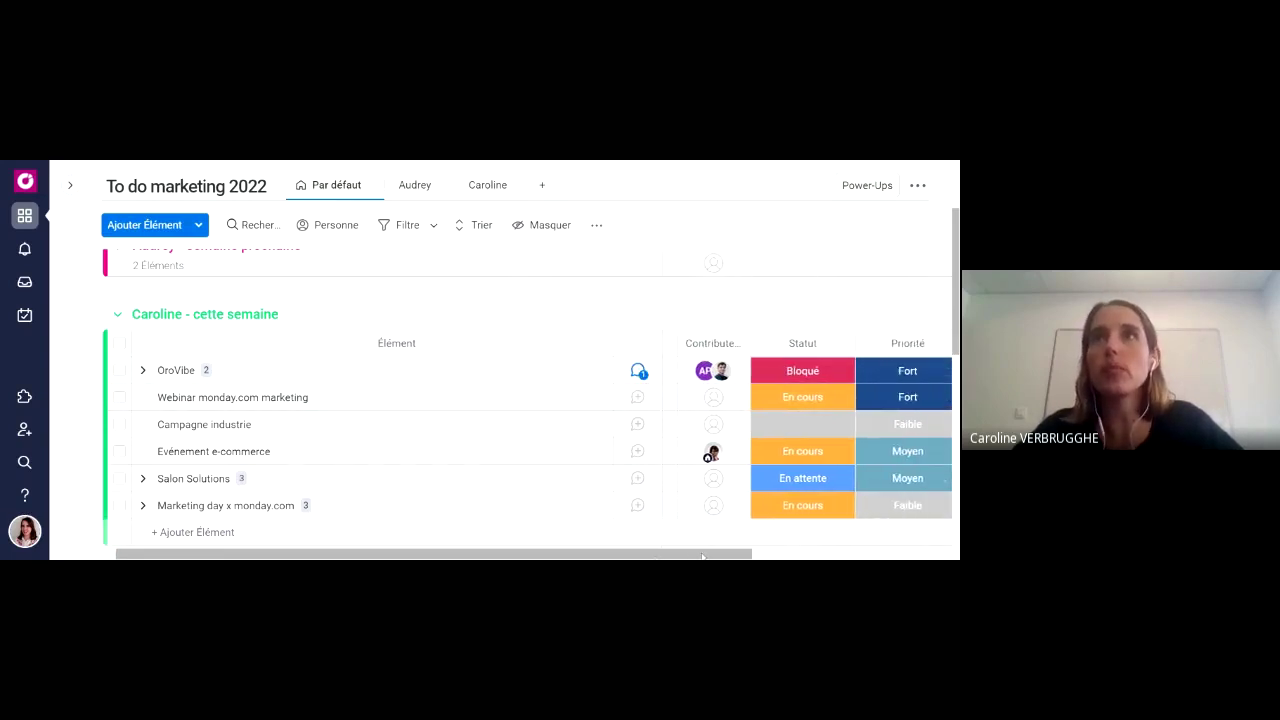
left_click(728, 370)
scroll(803, 463, "down", 2)
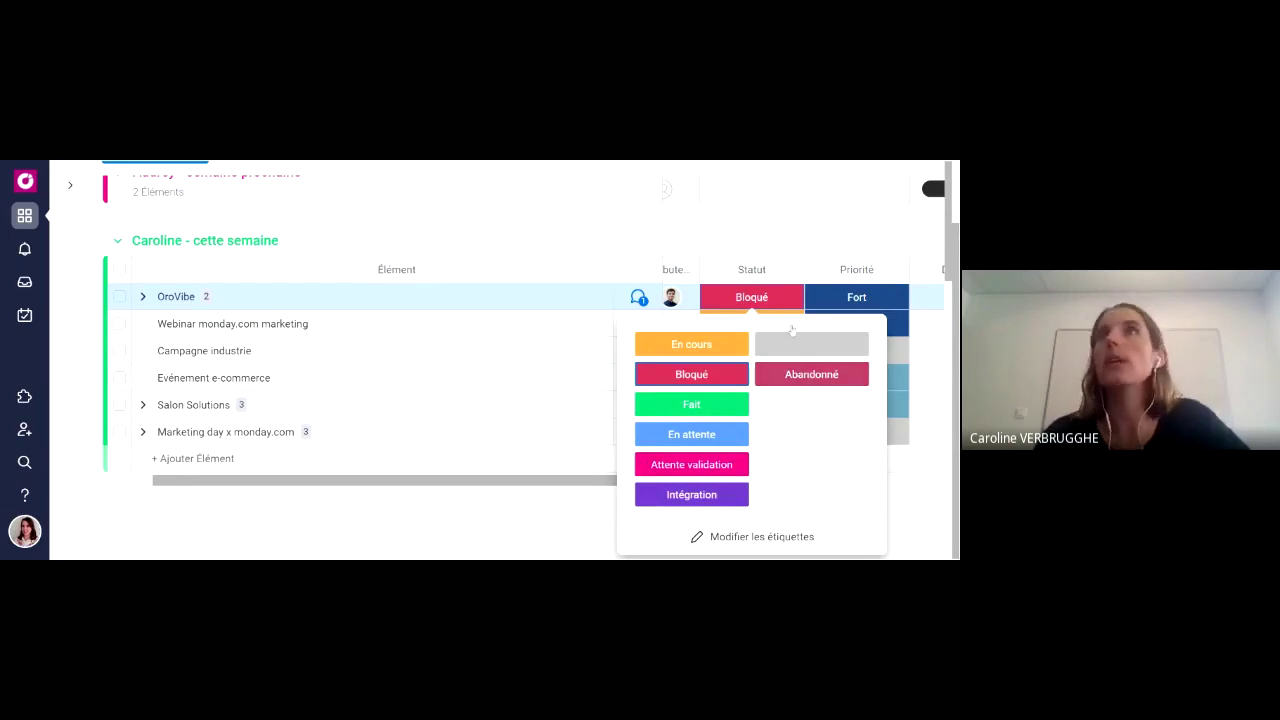
scroll(830, 385, "up", 2)
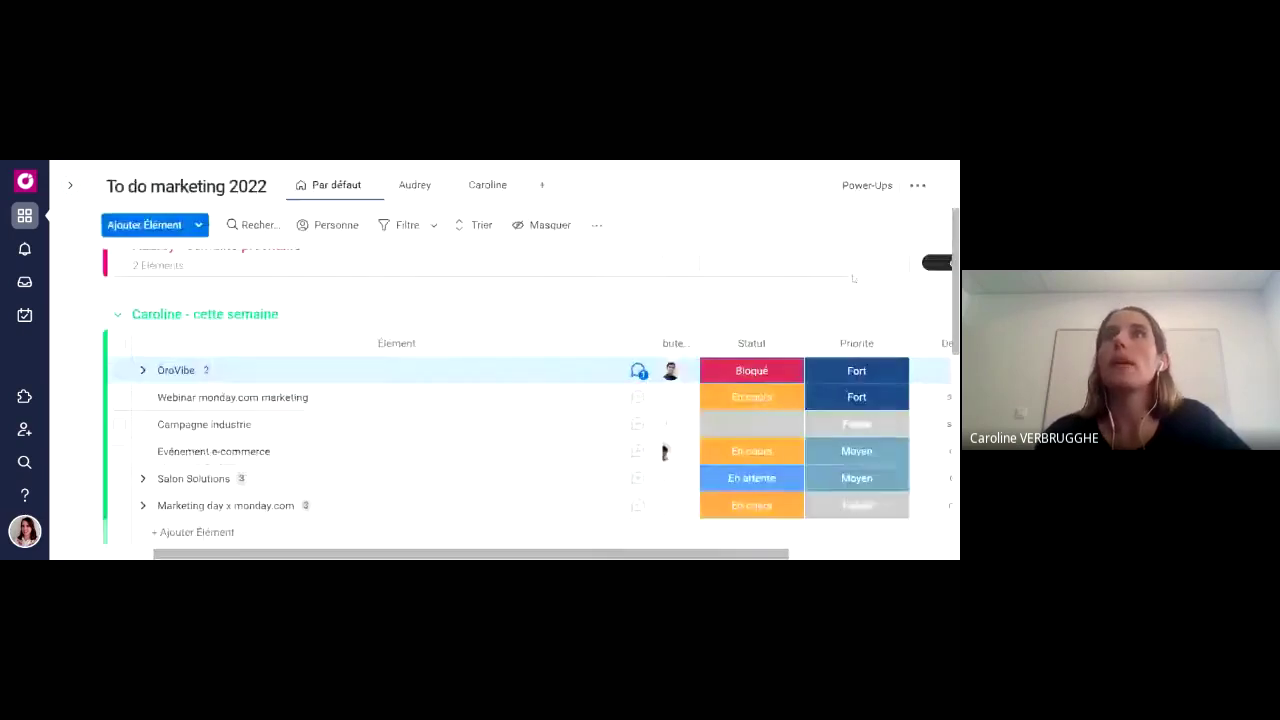
In the "Priorité" labels, try adding a new label and view its colour choices, remove it, and apply the label list.
left_click(851, 371)
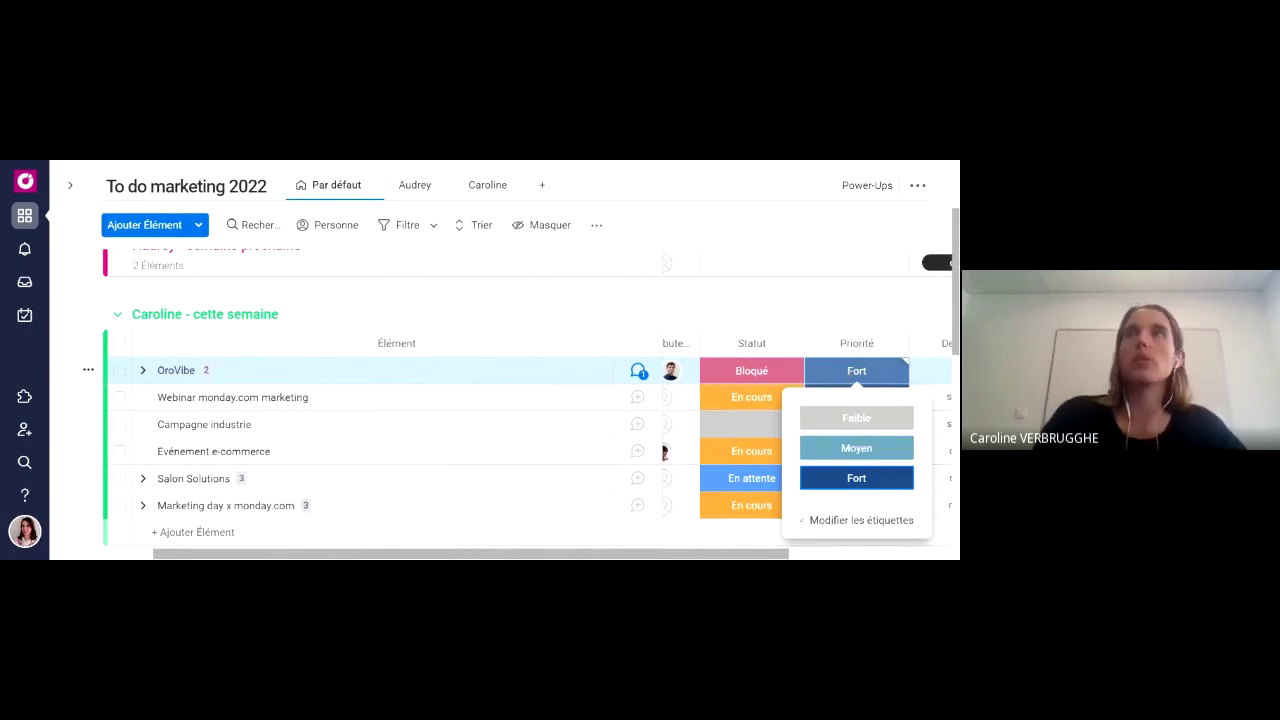
left_click(861, 520)
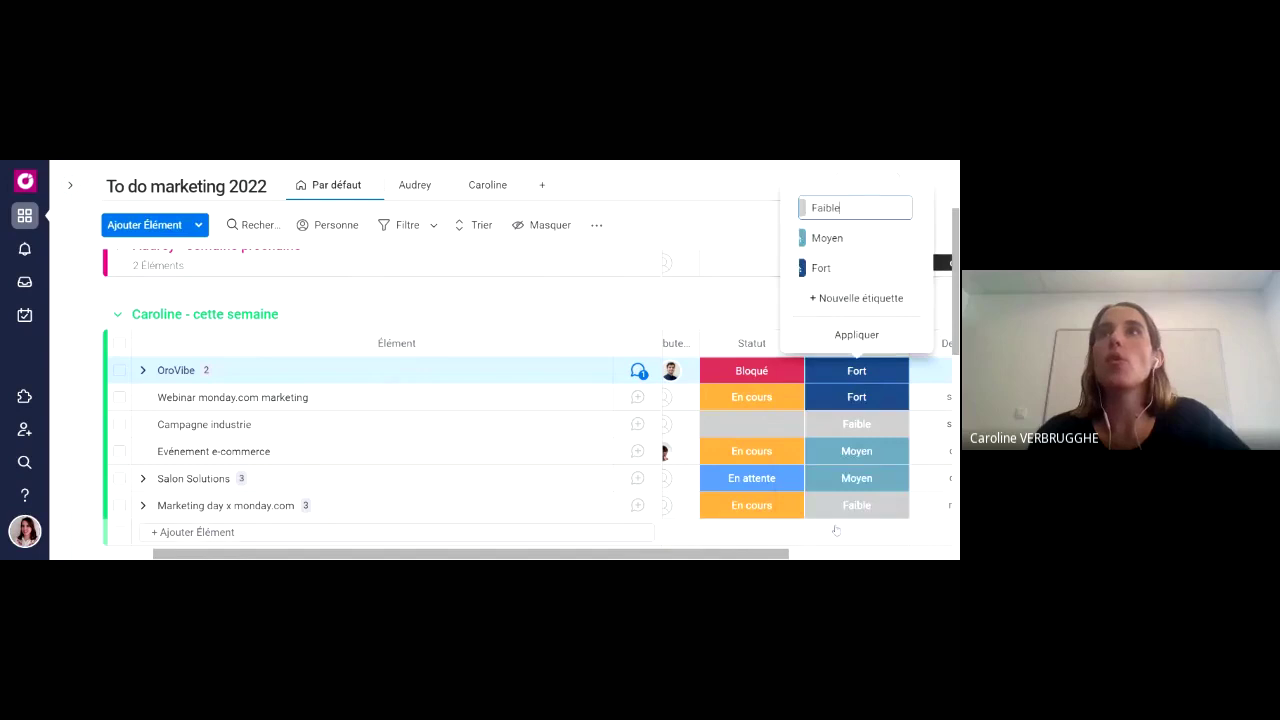
left_click(860, 298)
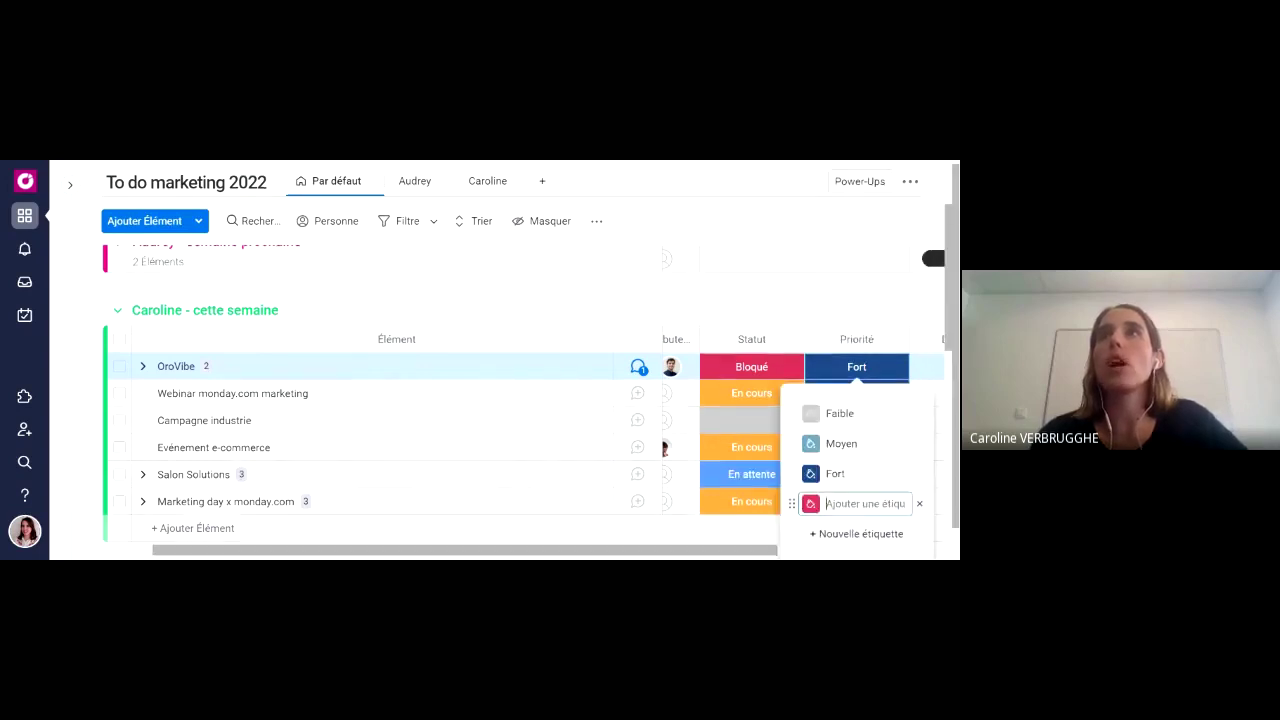
left_click(810, 471)
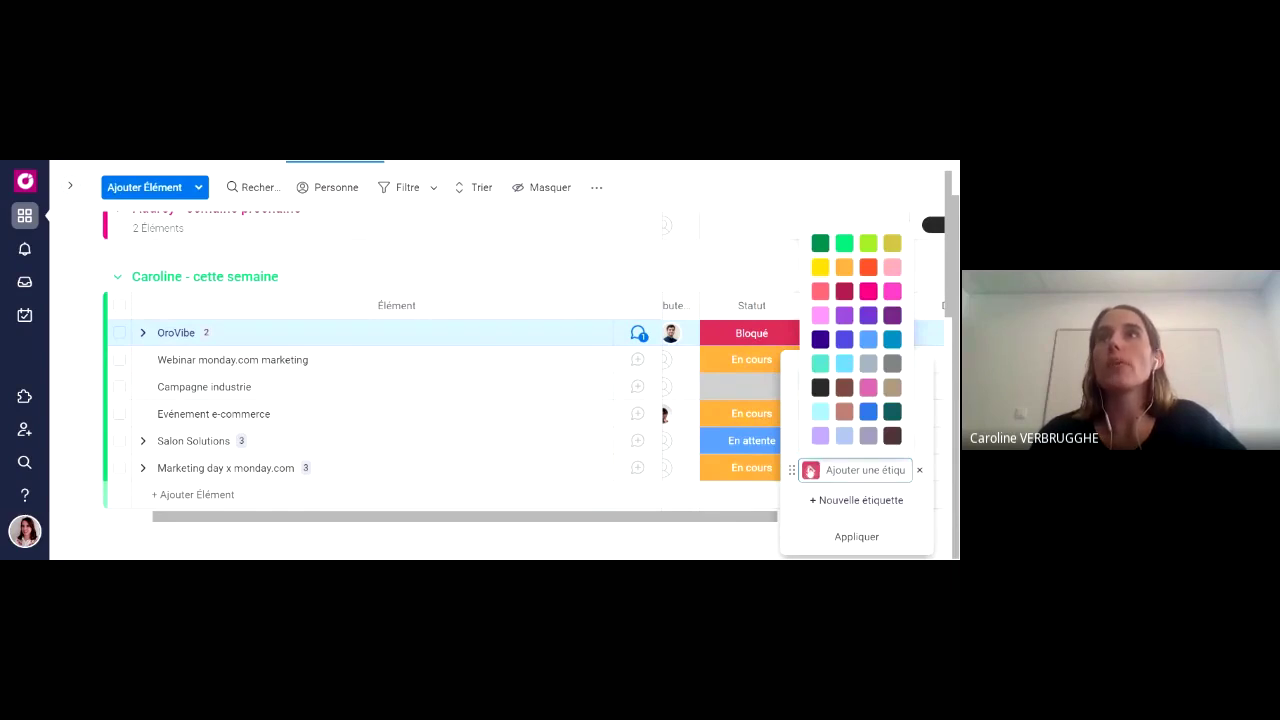
left_click(905, 497)
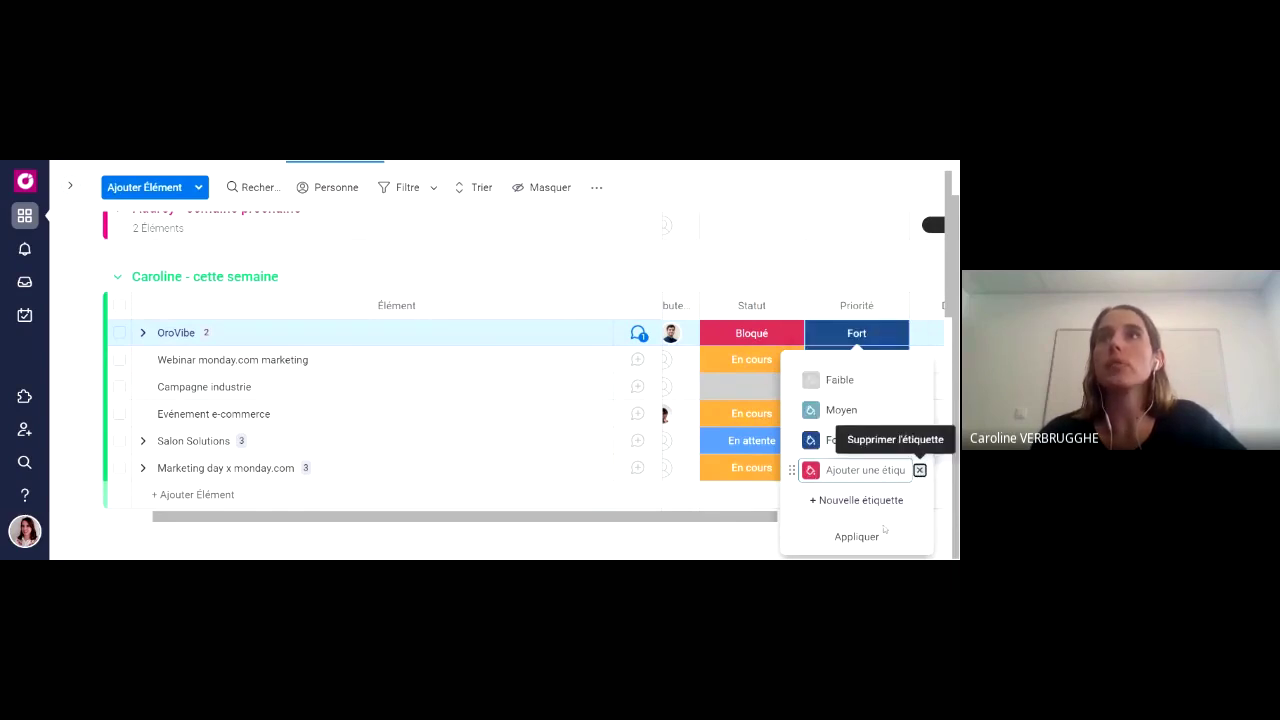
left_click(858, 536)
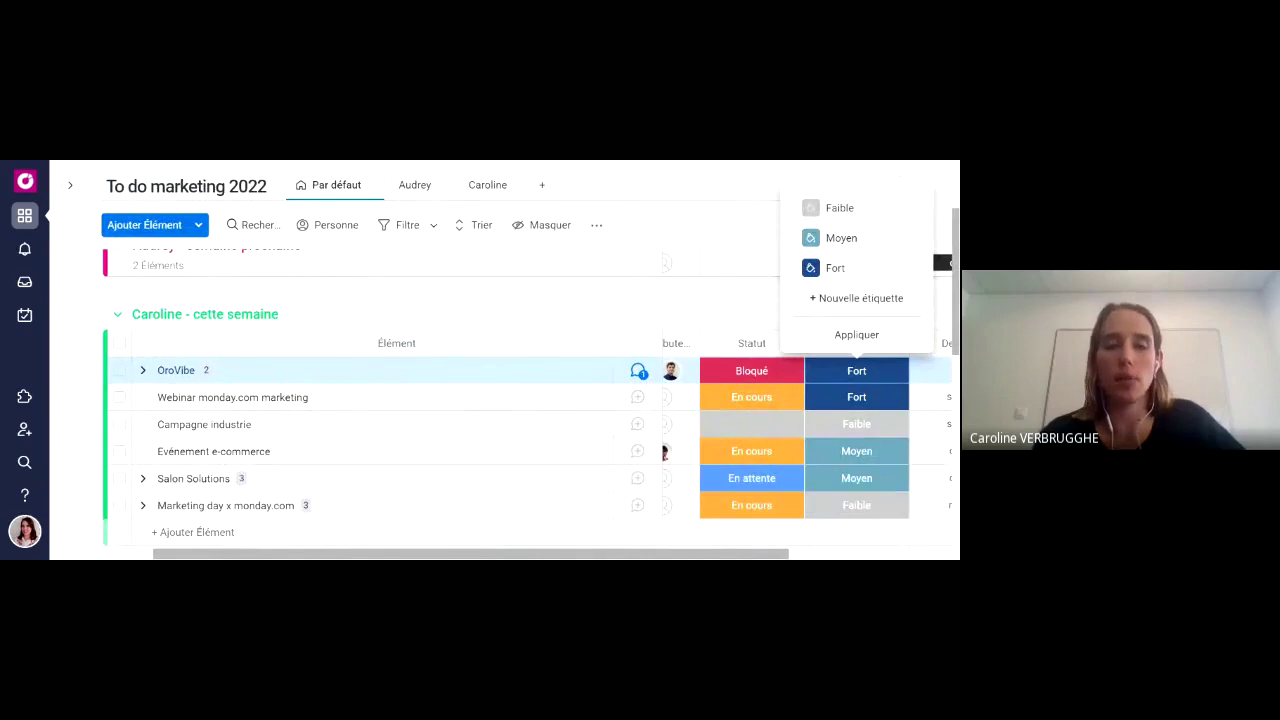
left_click(856, 334)
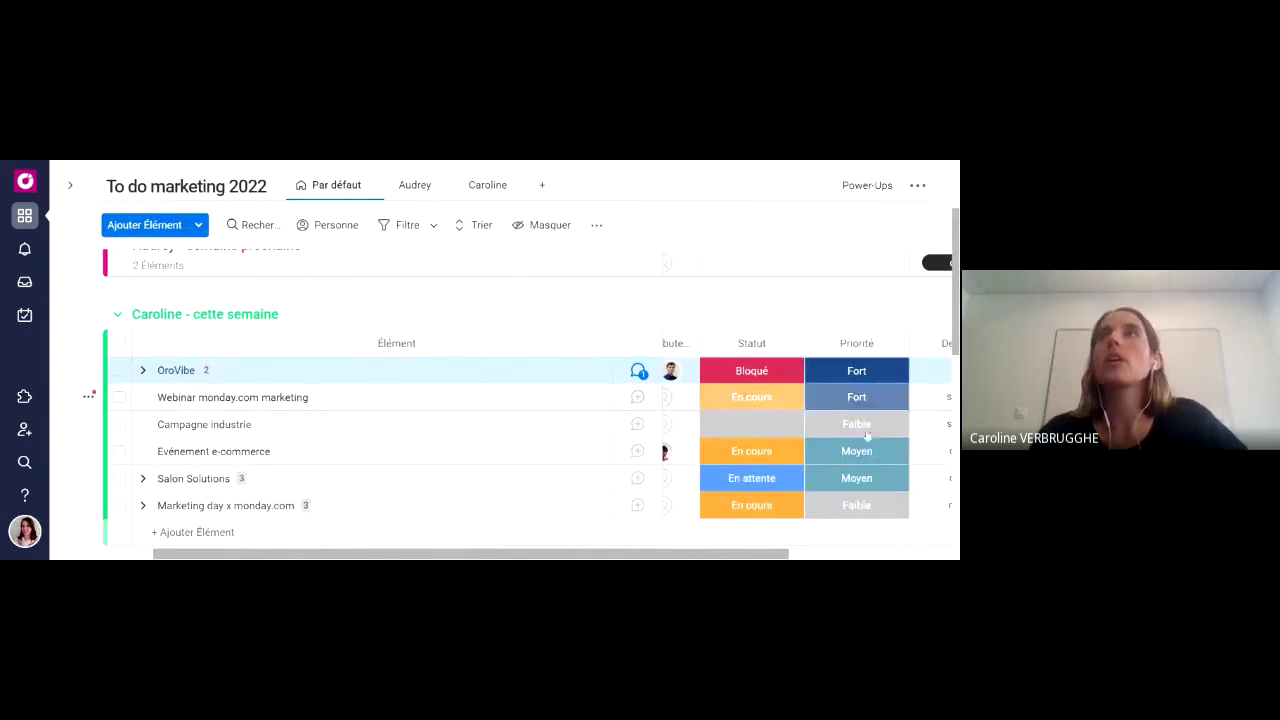
Open the "Deadline" calendar of "Webinar monday.com marketing" to check the date options, and close it without picking a date.
left_click_drag(767, 557, 930, 557)
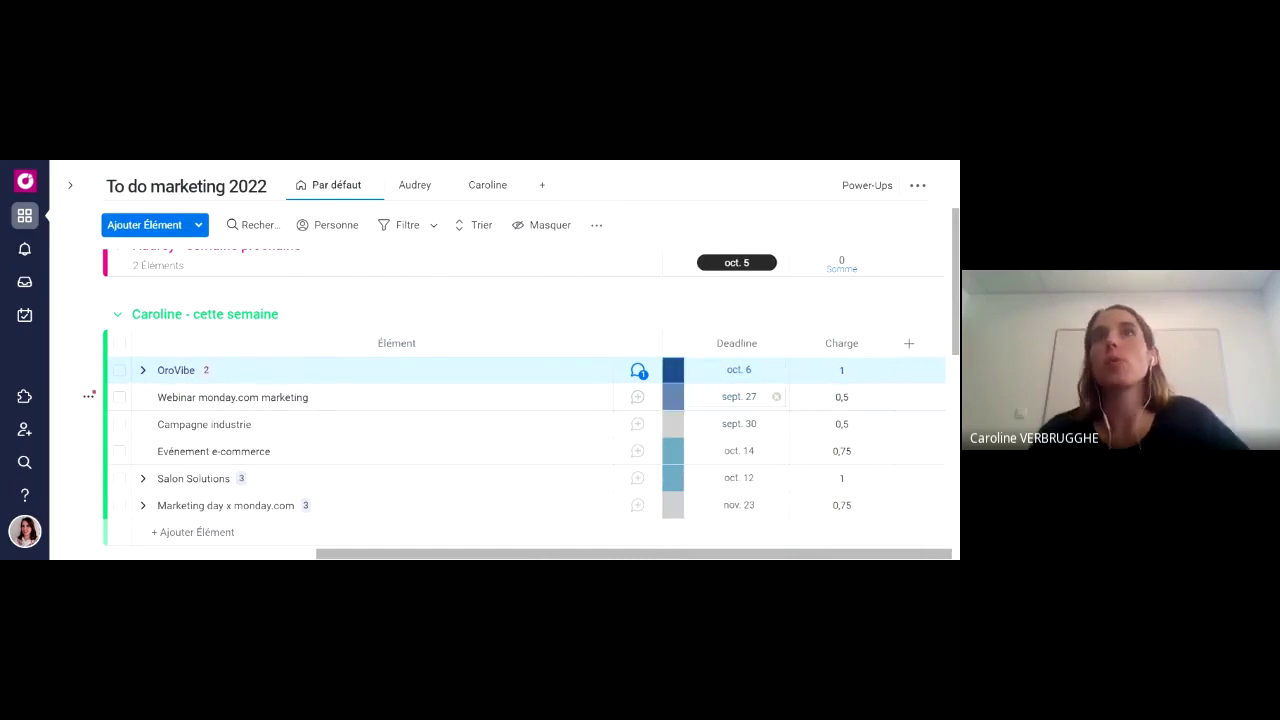
left_click(739, 397)
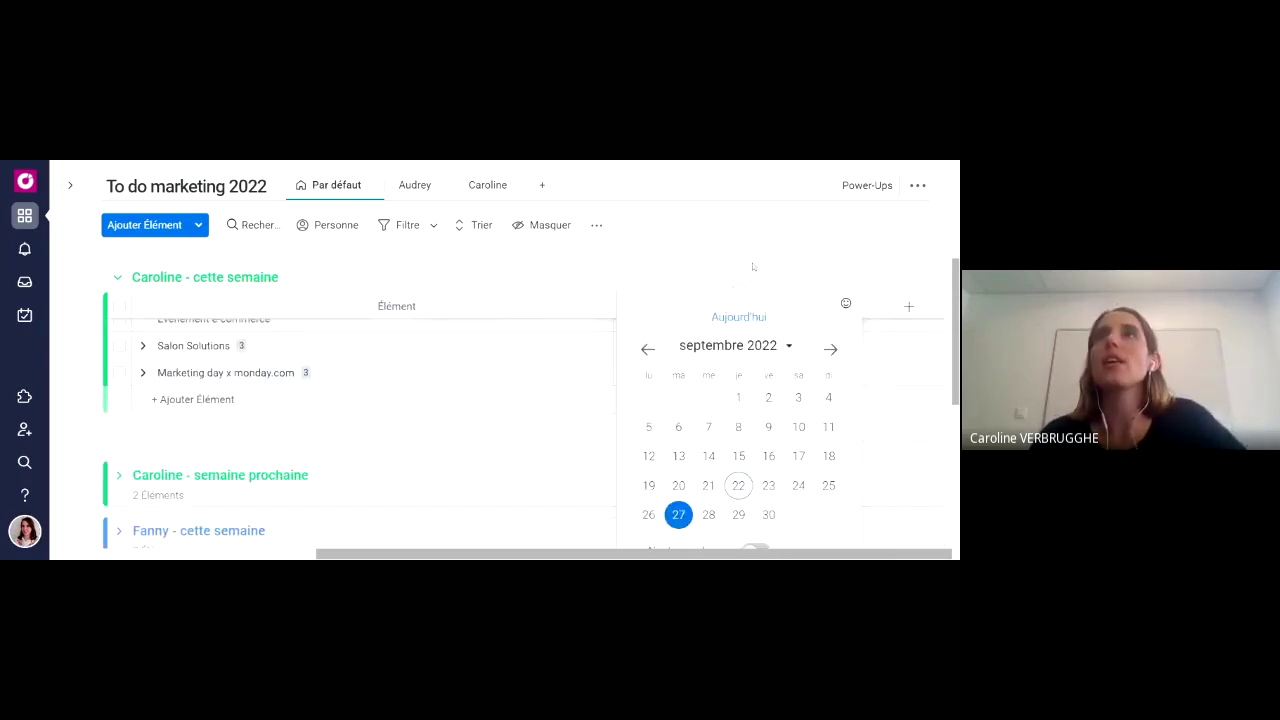
left_click(815, 305)
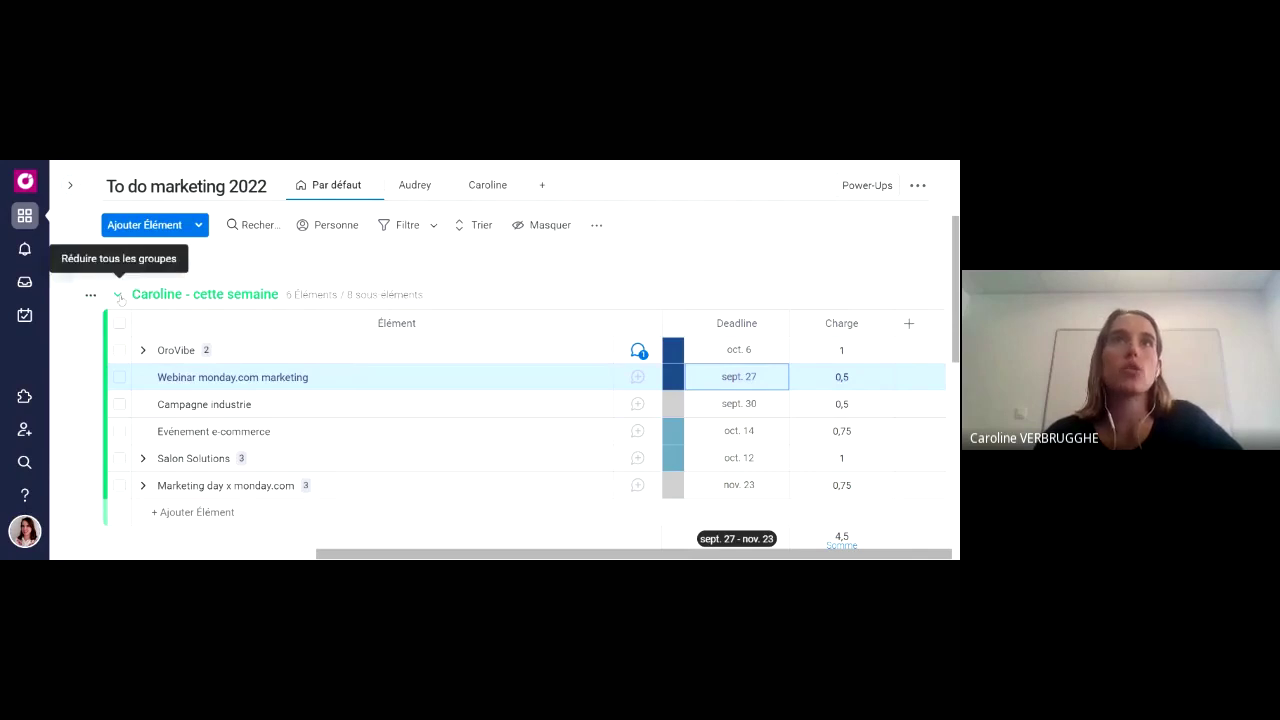
Collapse and re-expand the green "cette semaine" group, and examine its items across the people, status, priority, deadline and workload columns.
left_click(118, 295)
scroll(569, 410, "up", 3)
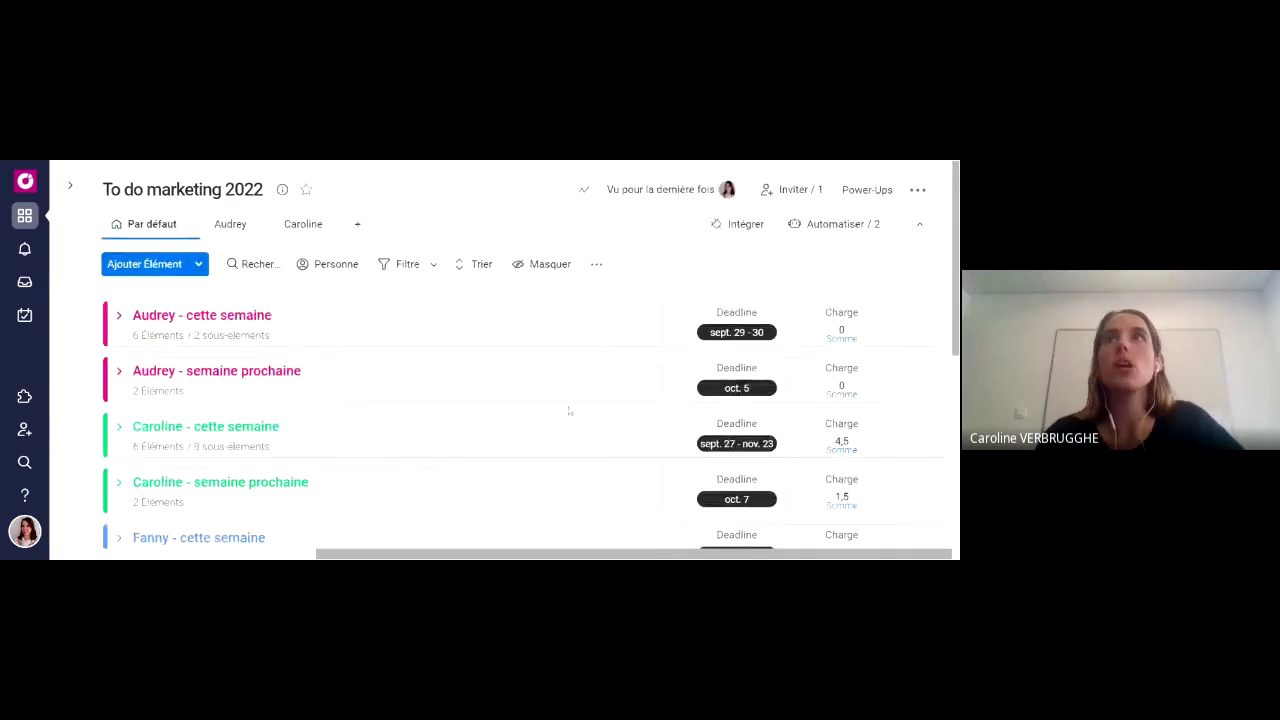
mouse_move(75, 400)
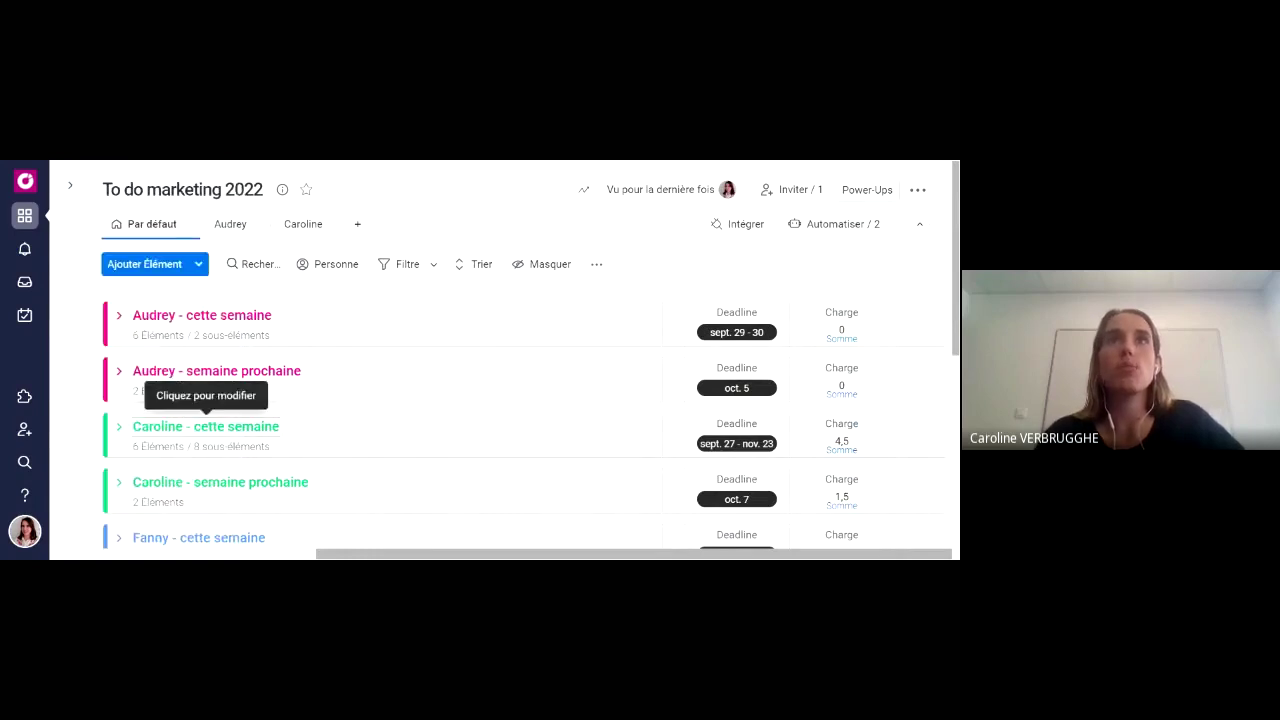
left_click(119, 426)
scroll(815, 442, "down", 2)
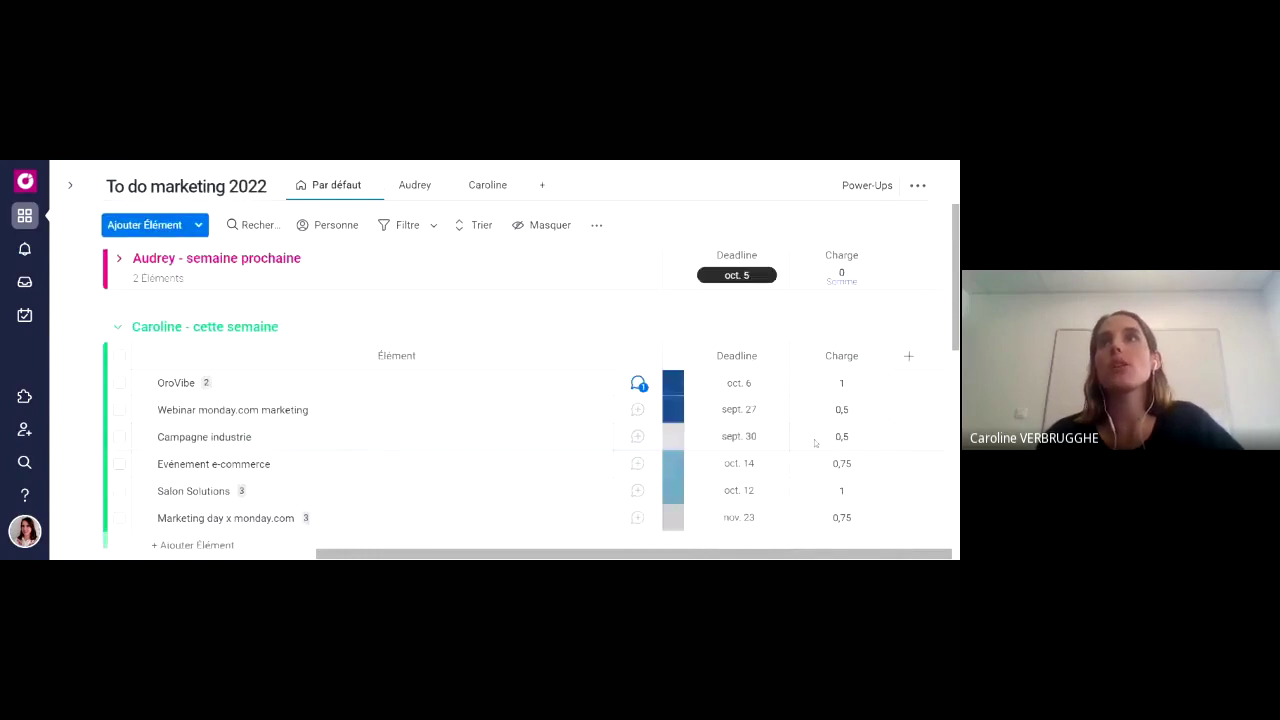
scroll(815, 442, "down", 2)
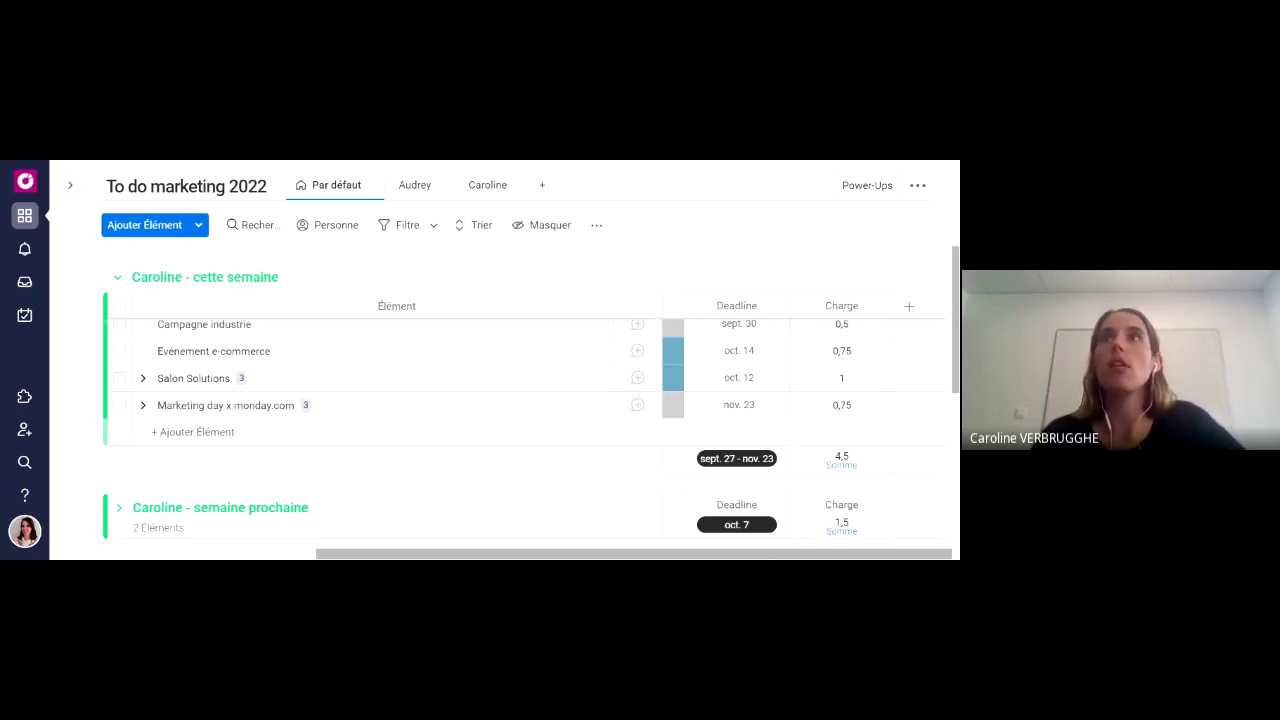
left_click_drag(690, 553, 470, 553)
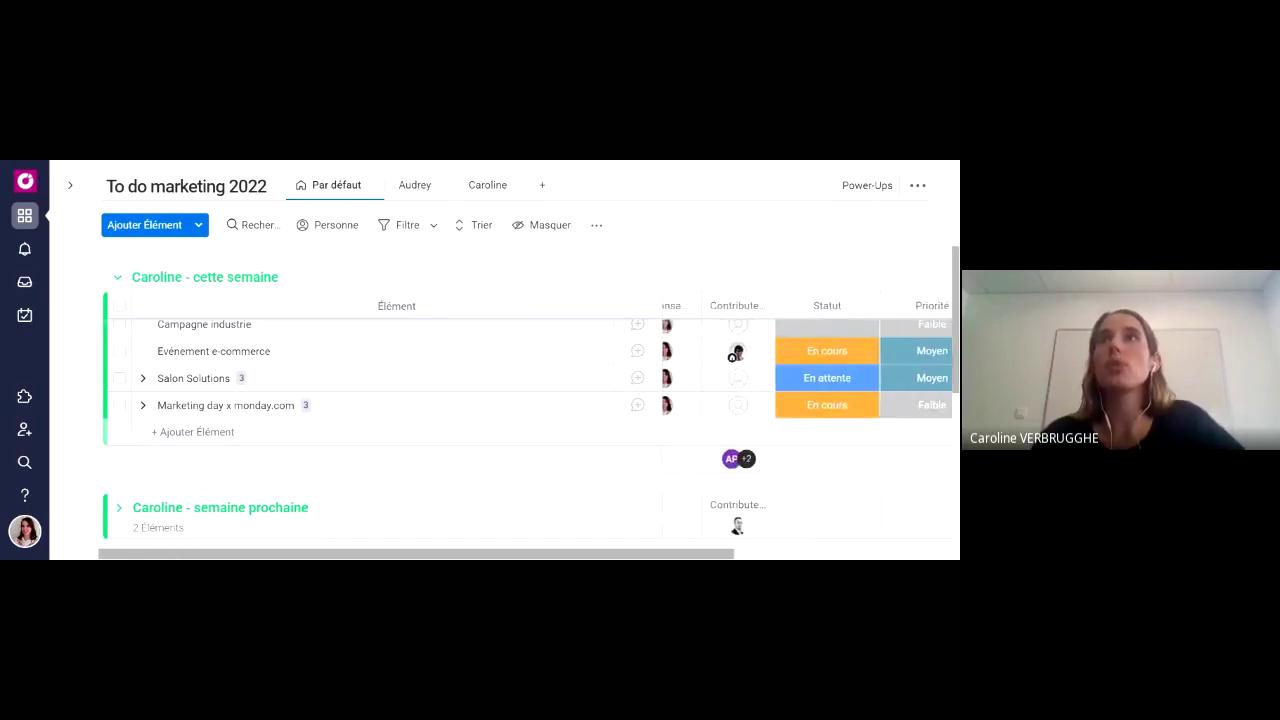
scroll(595, 458, "up", 1)
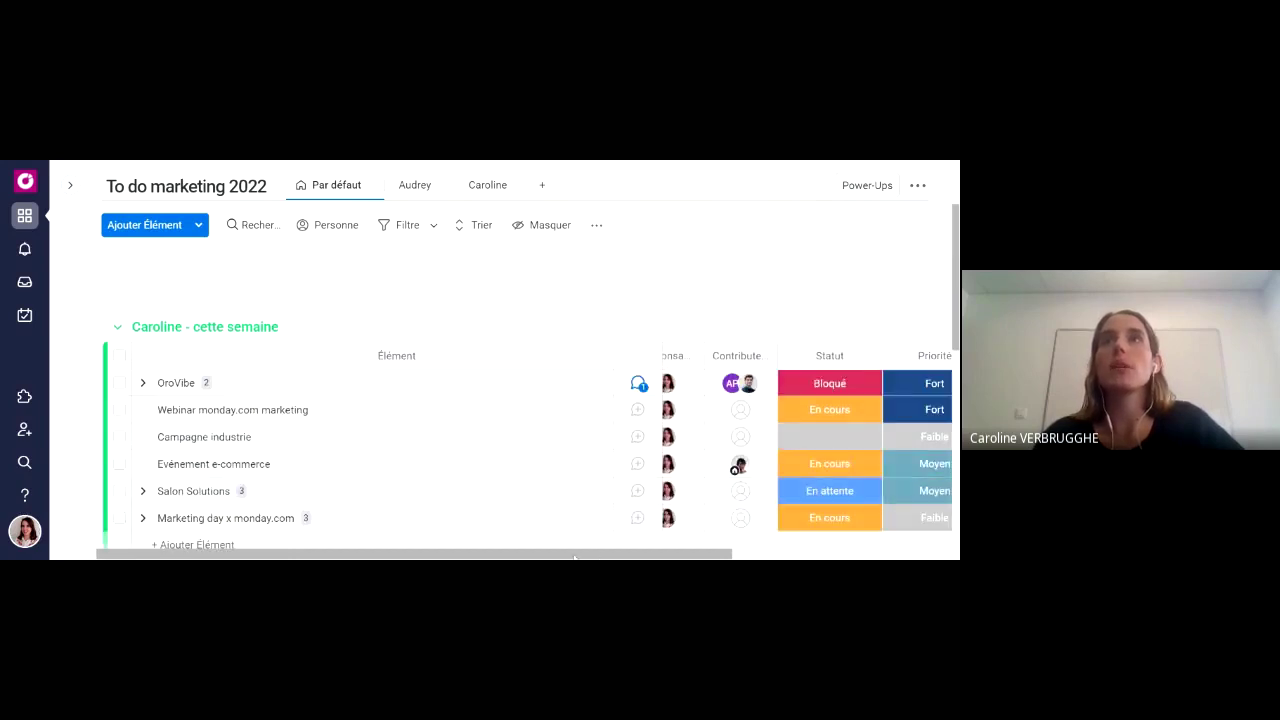
left_click_drag(575, 558, 665, 558)
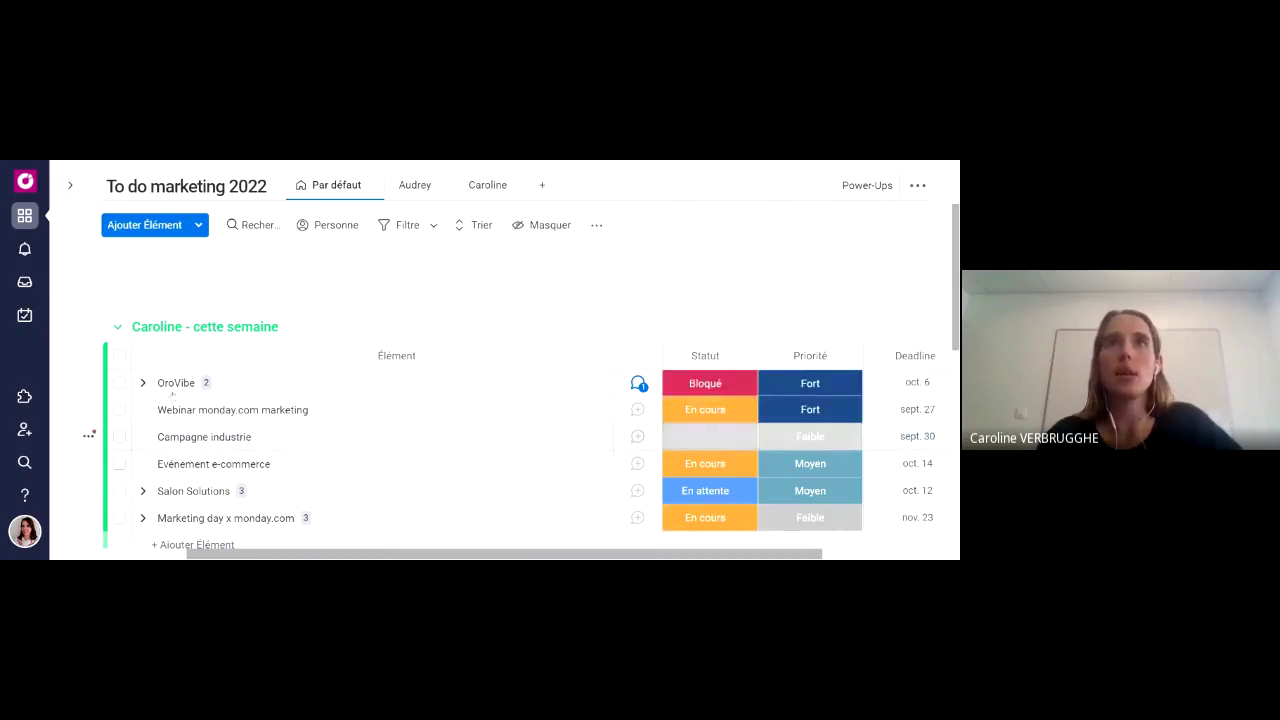
Collapse the green "cette semaine" group and compare the "Deadline" and "Charge" summaries across the board's groups.
left_click(118, 328)
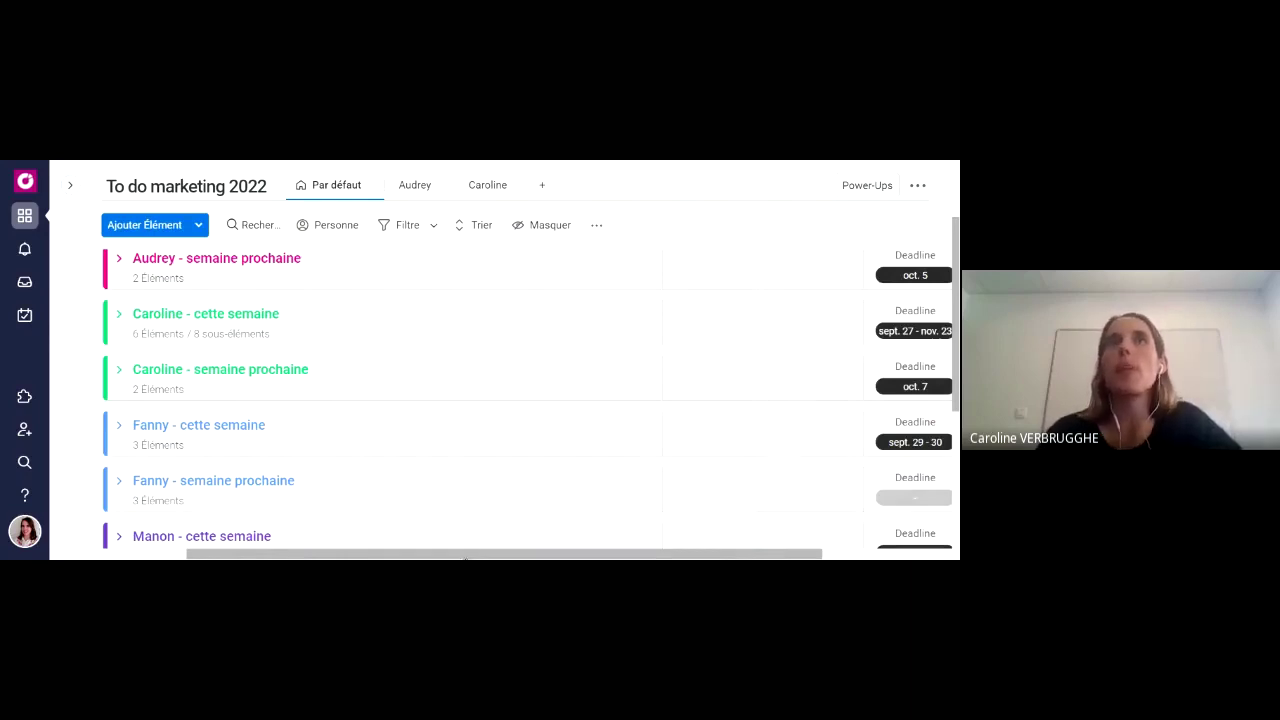
scroll(500, 400, "right", 3)
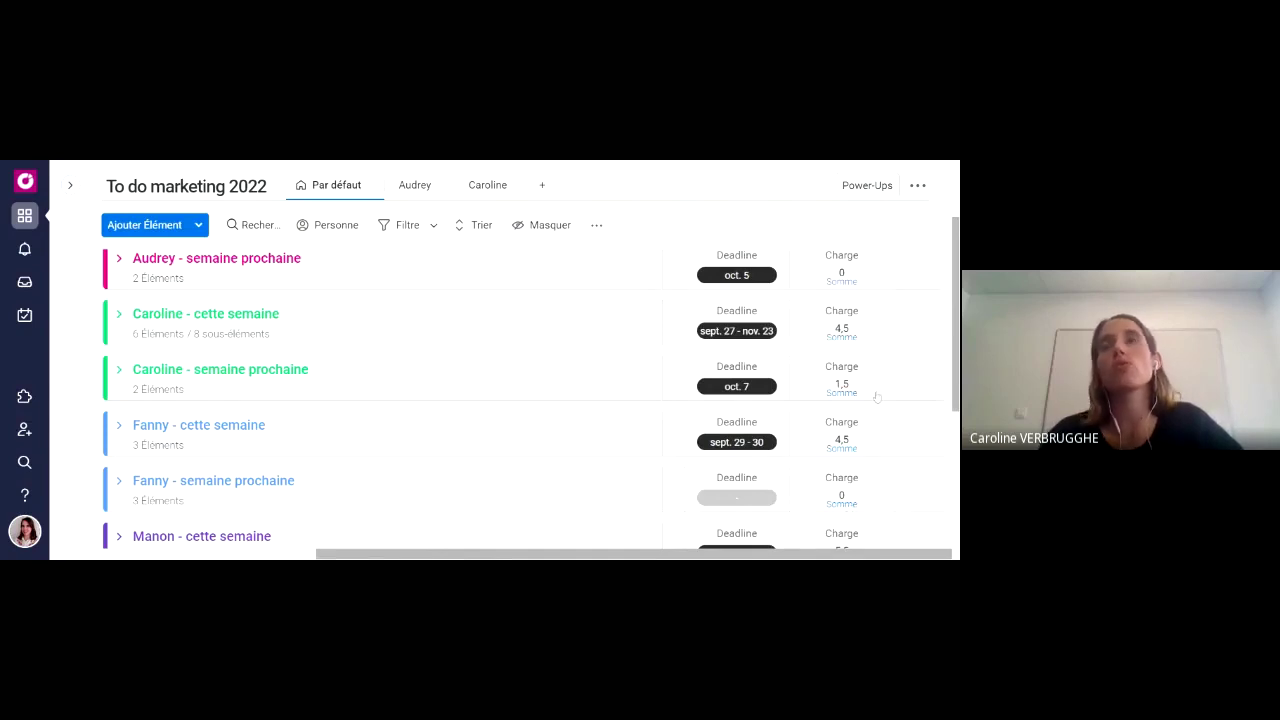
scroll(877, 398, "down", 2)
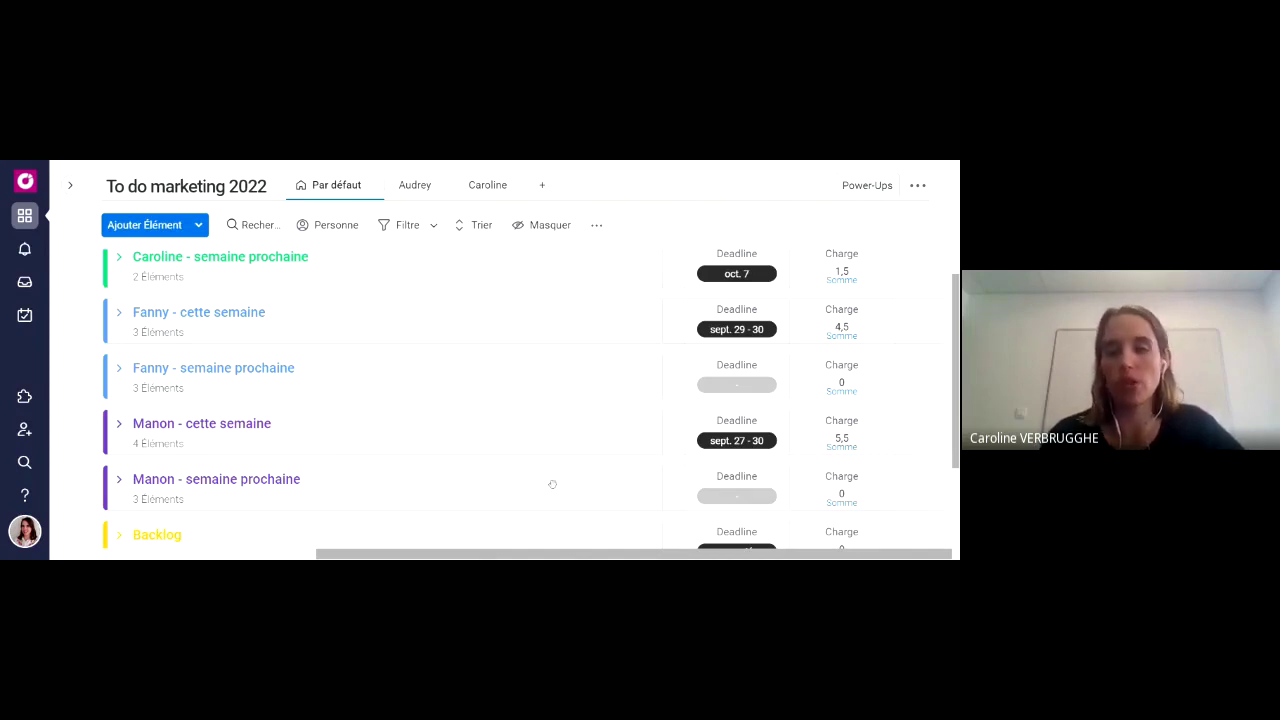
scroll(517, 497, "down", 2)
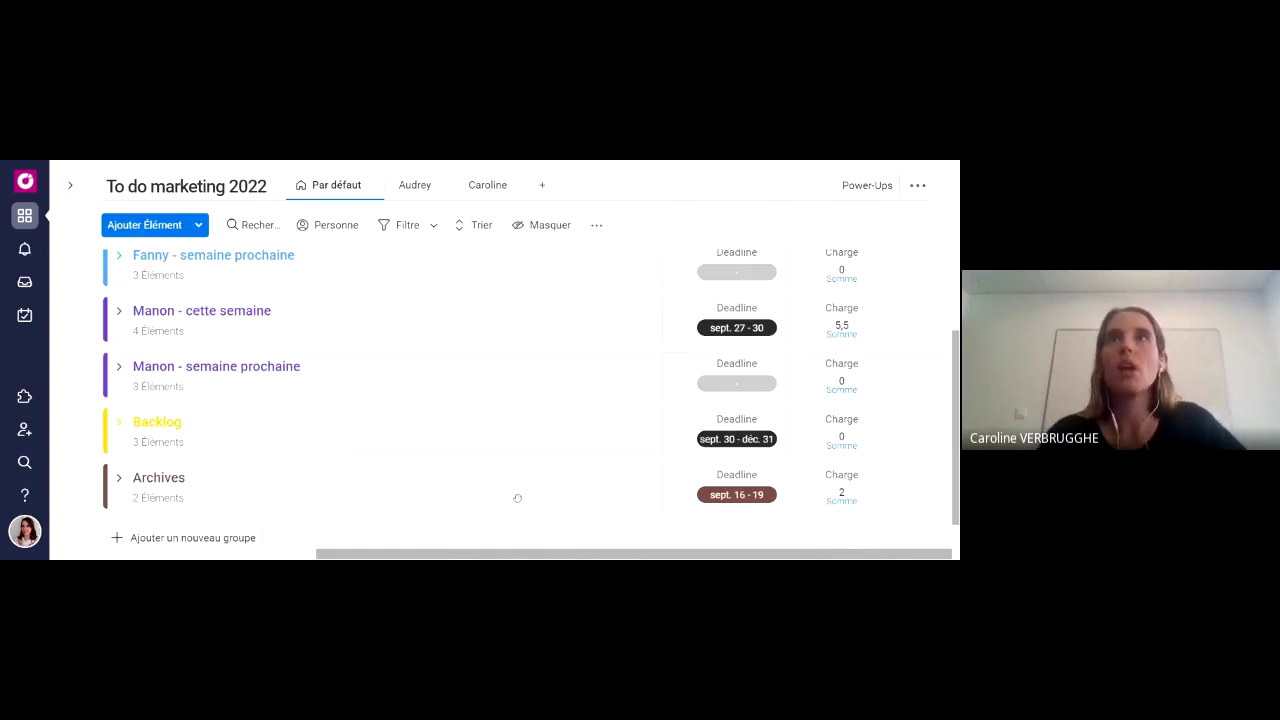
Expand the "Backlog" group, examine its items' owners, status, priority and deadlines, and collapse it again.
left_click(117, 426)
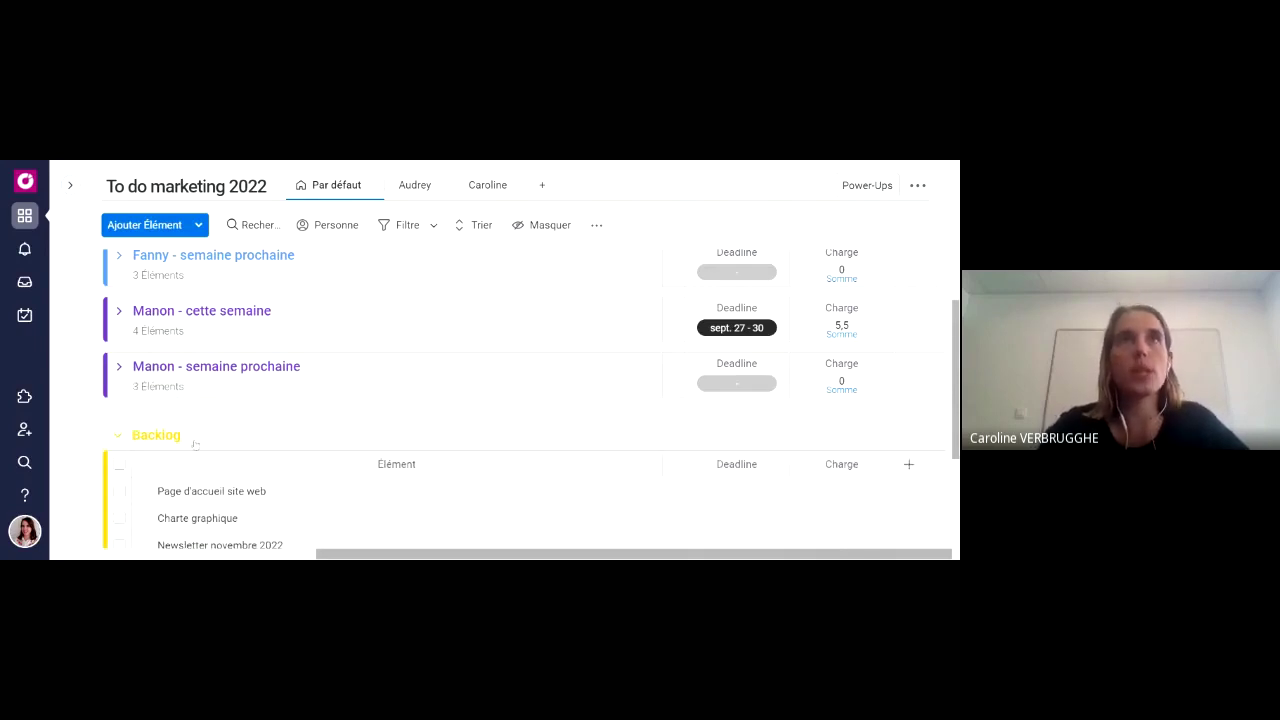
scroll(440, 440, "down", 2)
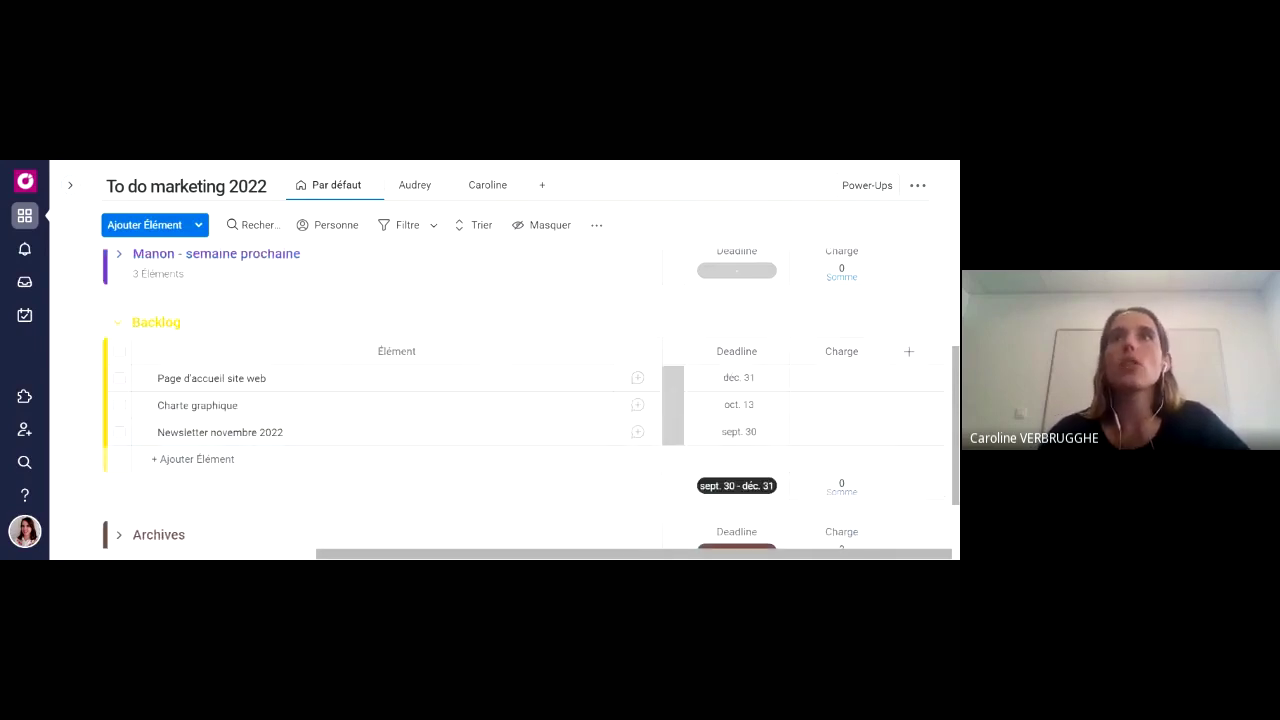
left_click_drag(618, 556, 378, 556)
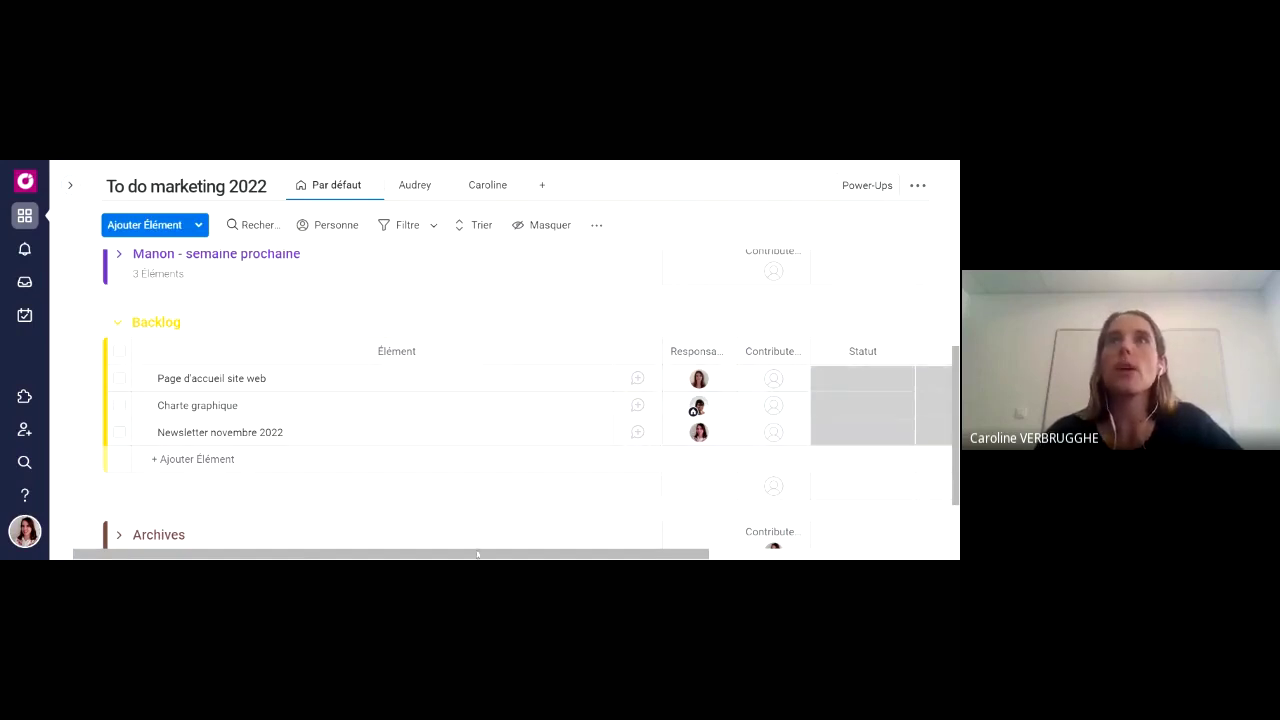
left_click_drag(477, 555, 666, 555)
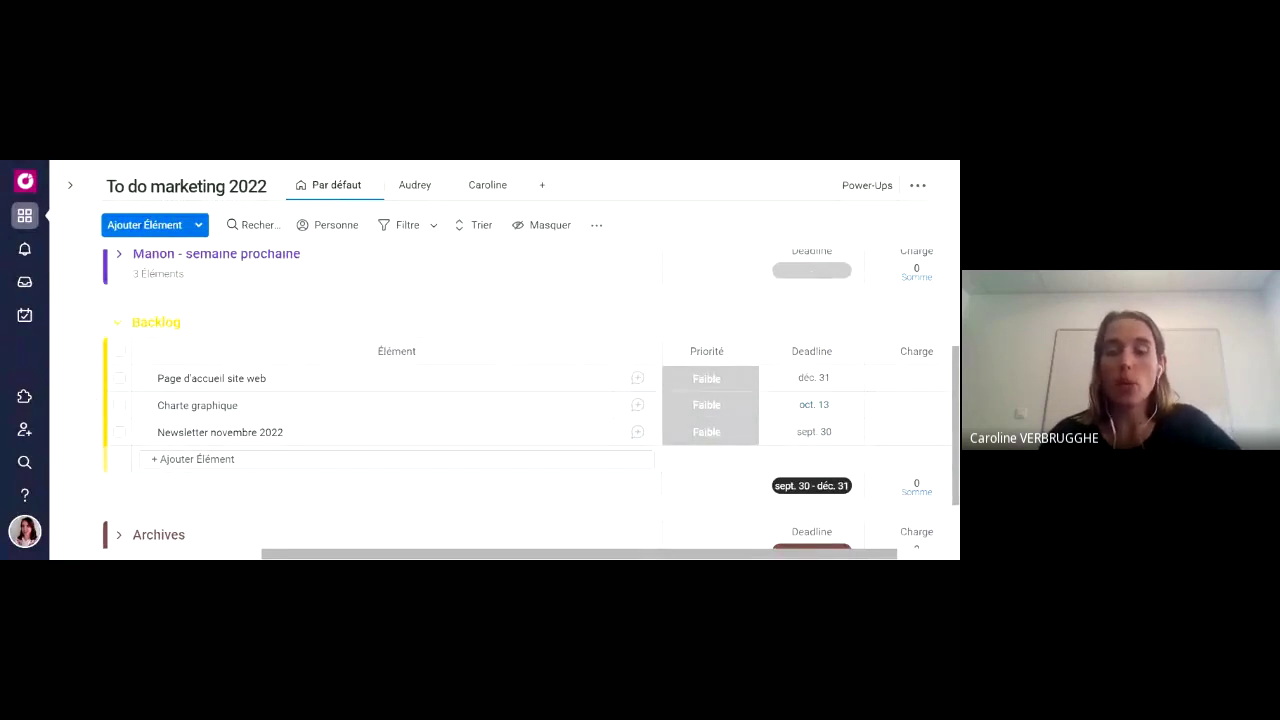
left_click_drag(808, 554, 600, 547)
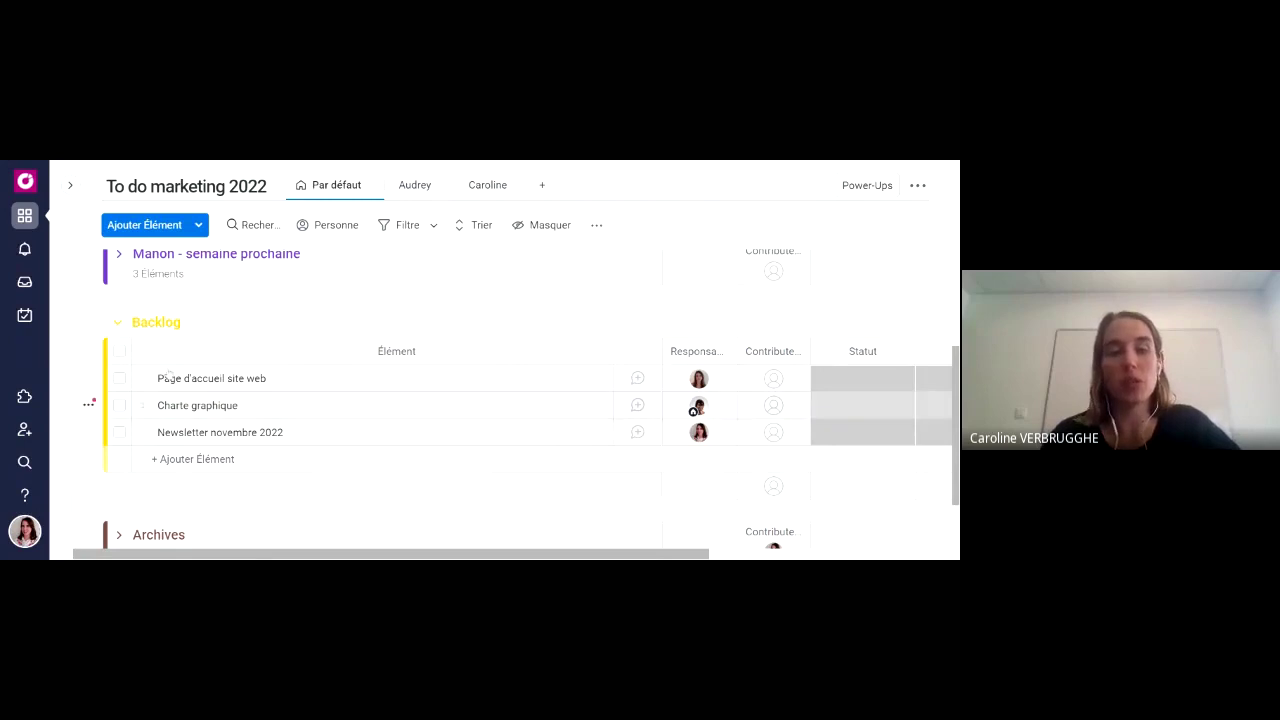
left_click(116, 324)
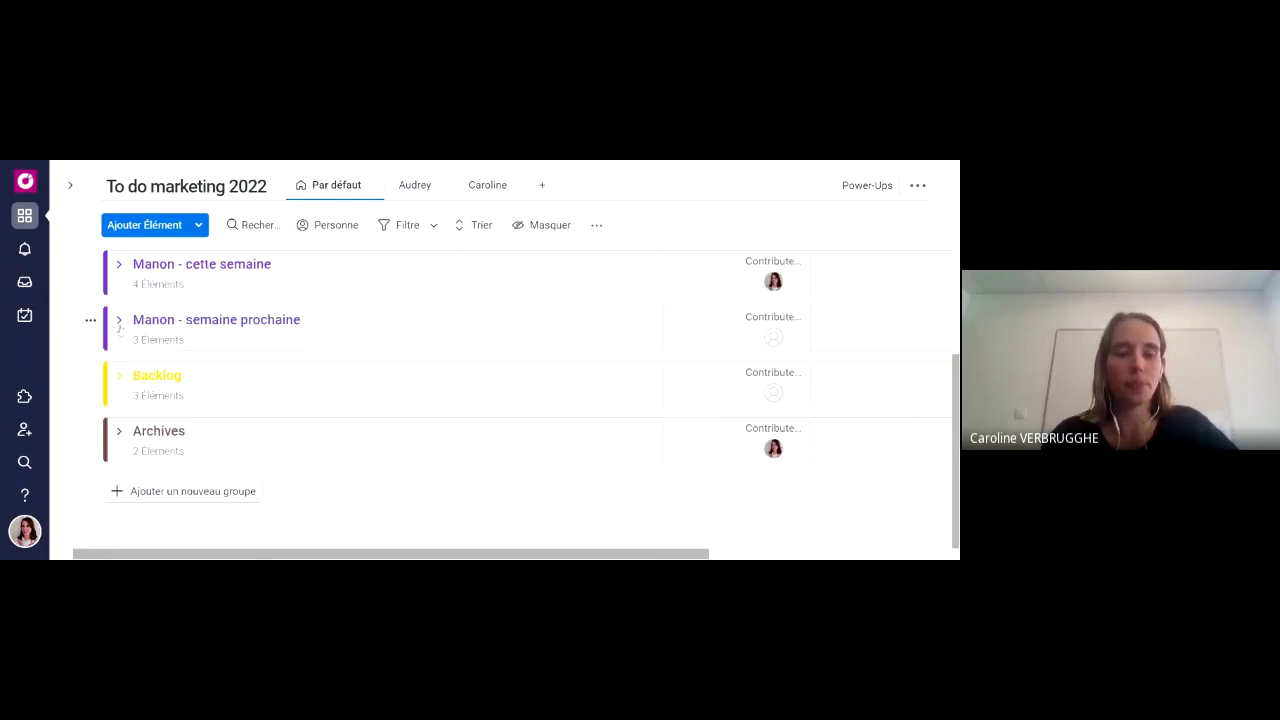
Expand the "Archives" group to check its completed items, collapse it, and reopen the green "cette semaine" group.
left_click(119, 432)
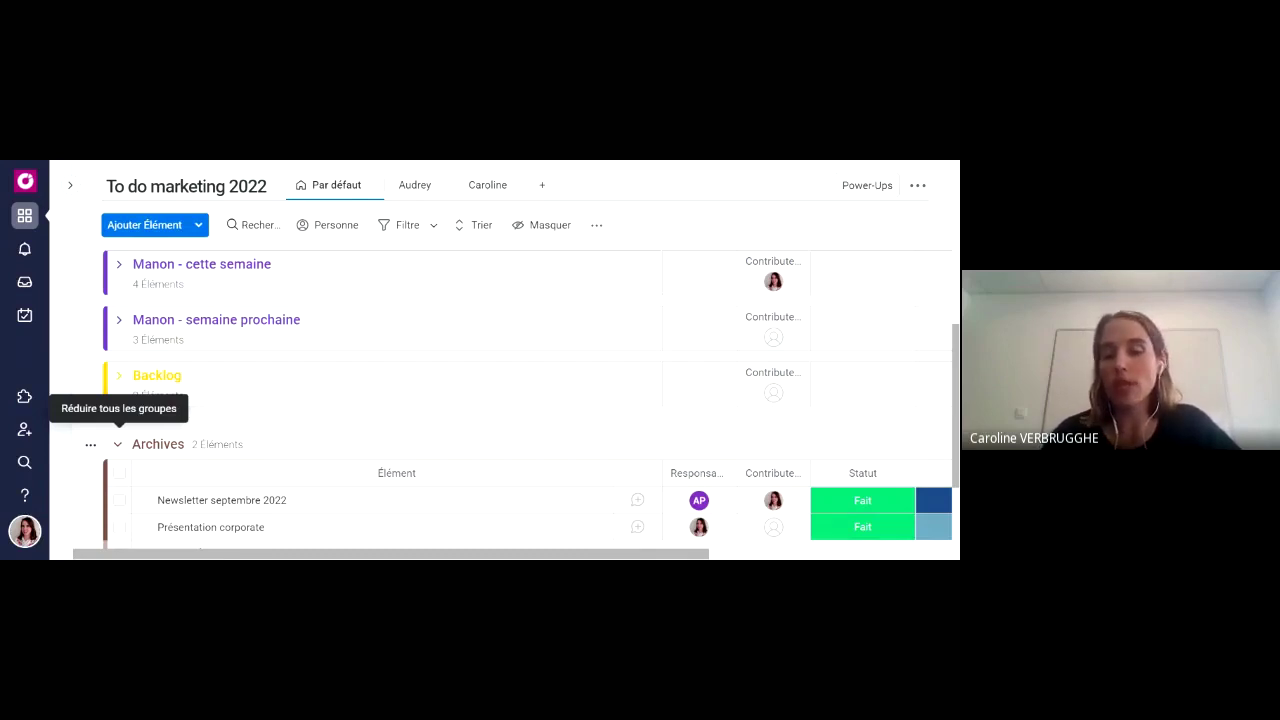
left_click(118, 444)
scroll(252, 434, "up", 1)
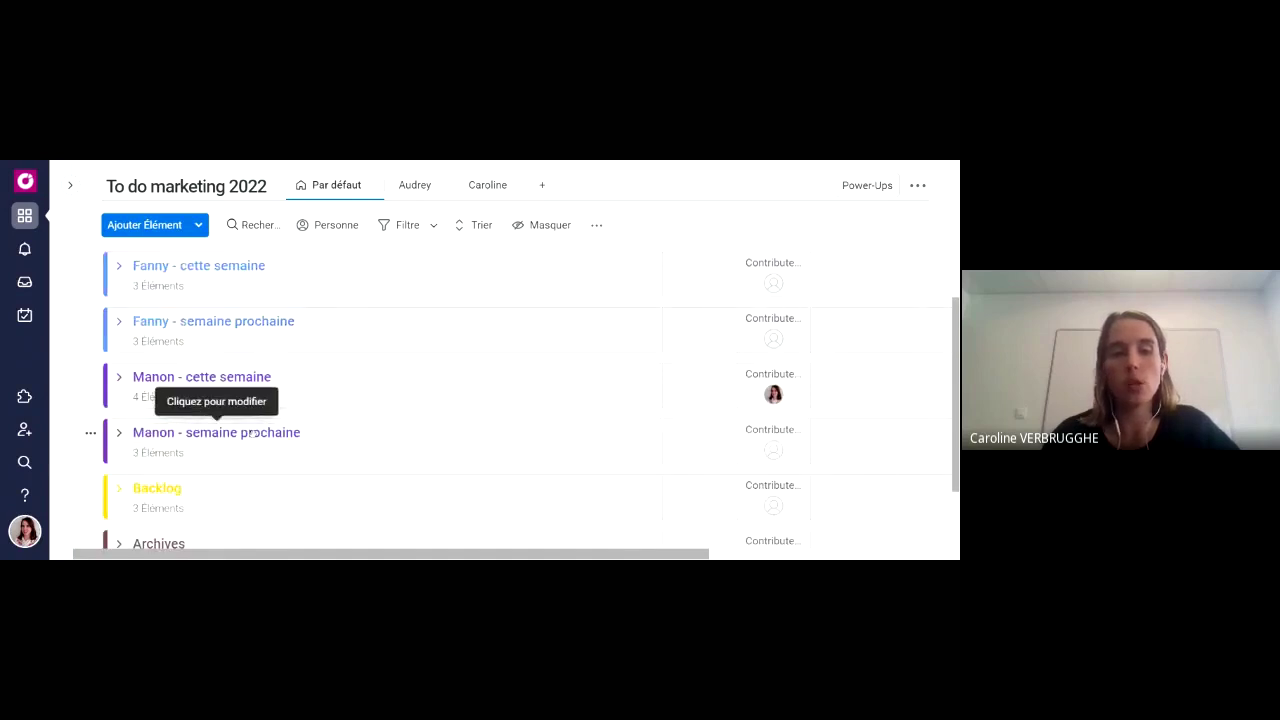
scroll(252, 432, "up", 4)
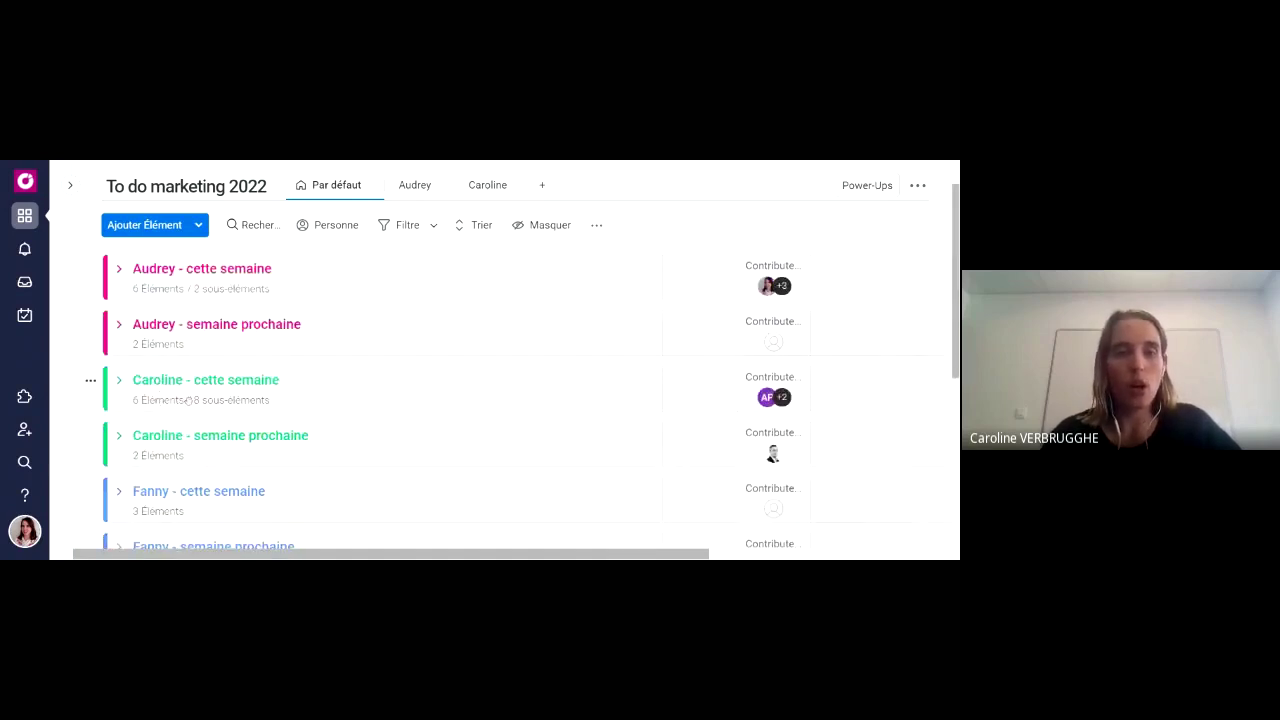
left_click(120, 384)
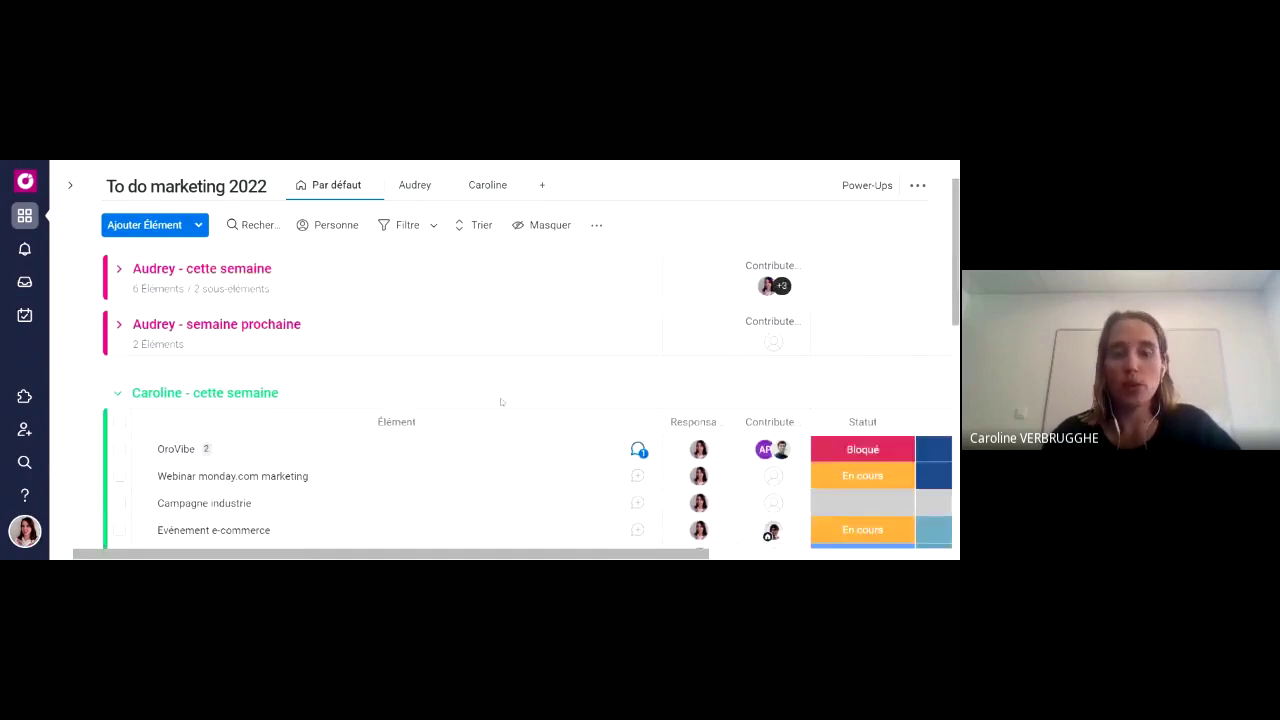
Set the status of the "Campagne industrie" item in the green "cette semaine" group to "Fait".
scroll(500, 400, "down", 2)
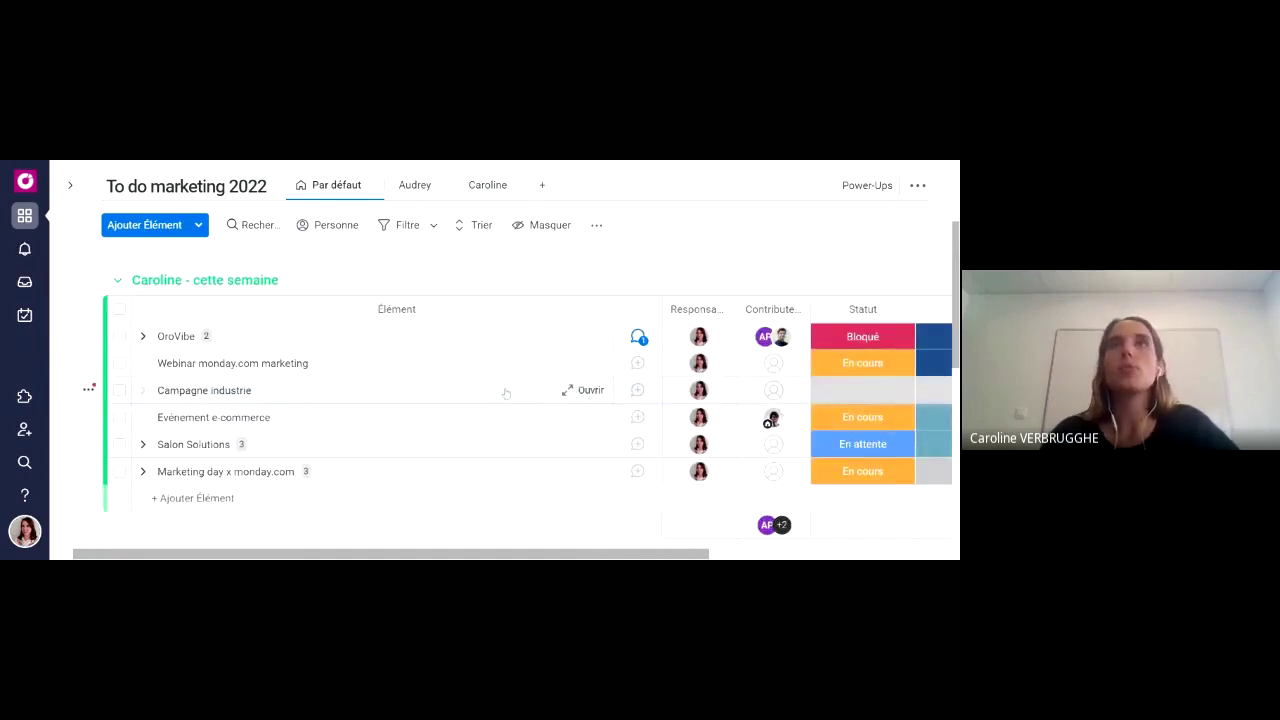
left_click_drag(505, 393, 483, 455)
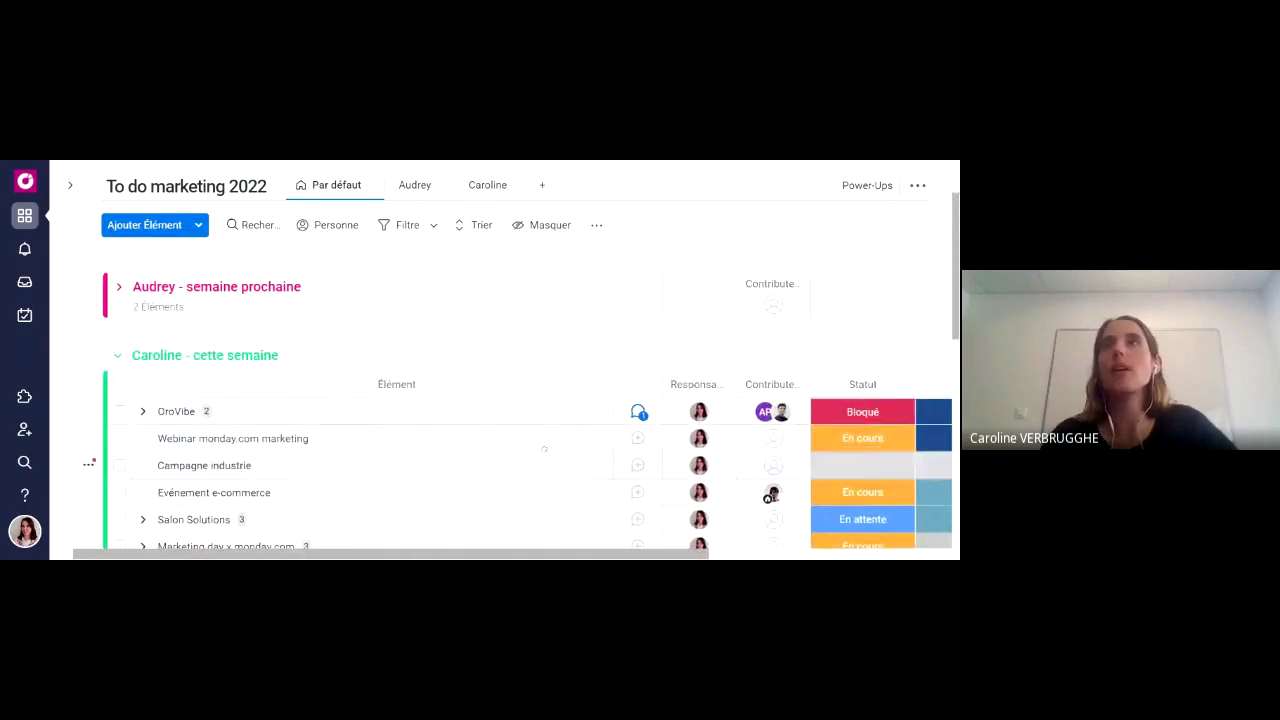
left_click(862, 465)
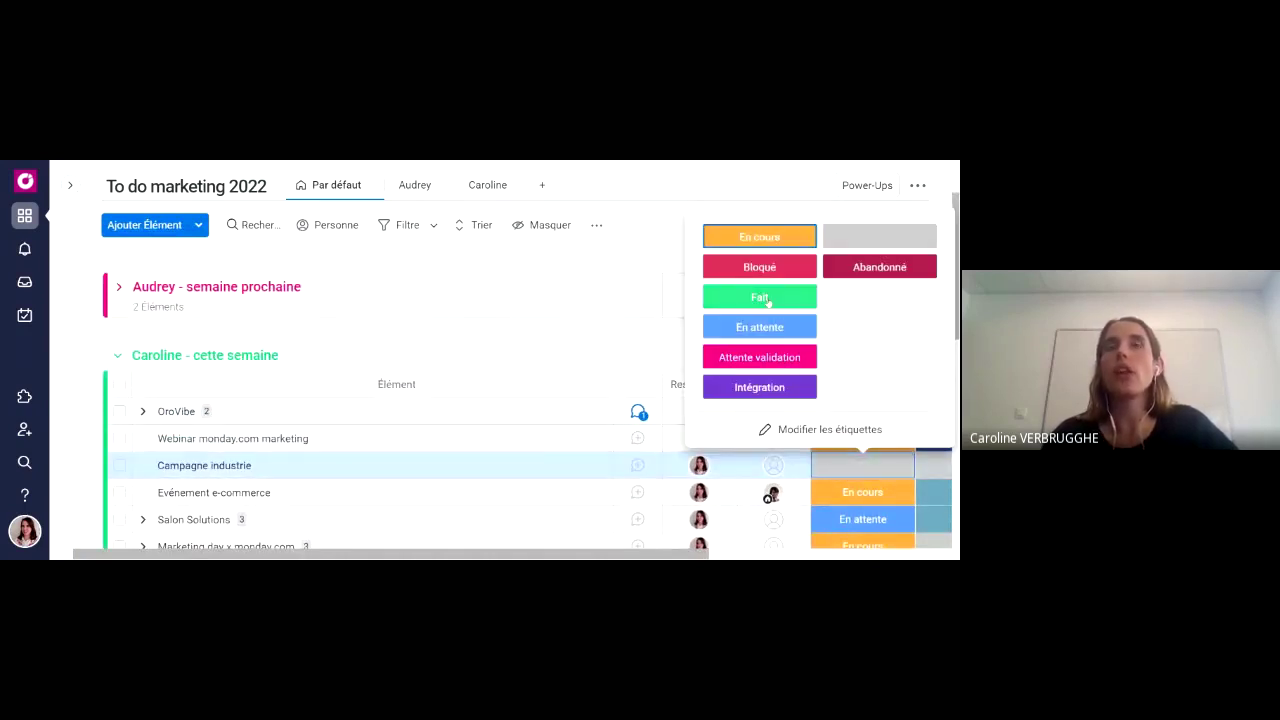
left_click(759, 297)
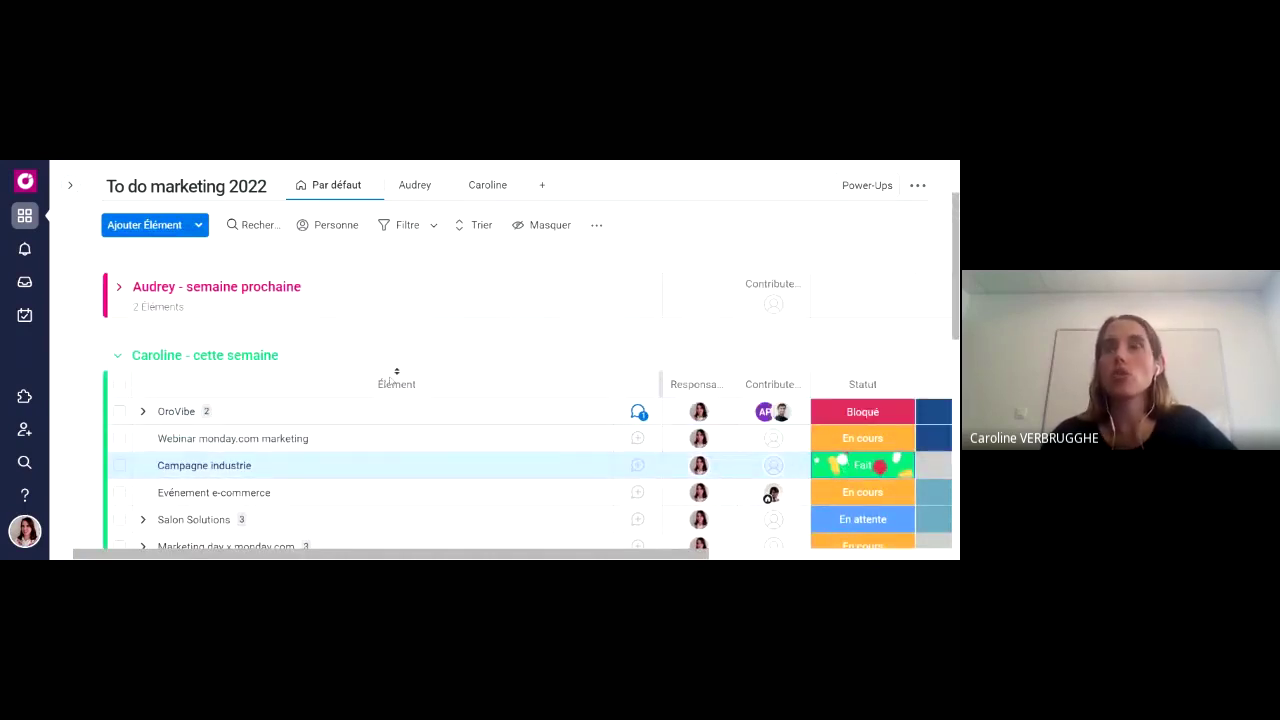
scroll(390, 379, "down", 1)
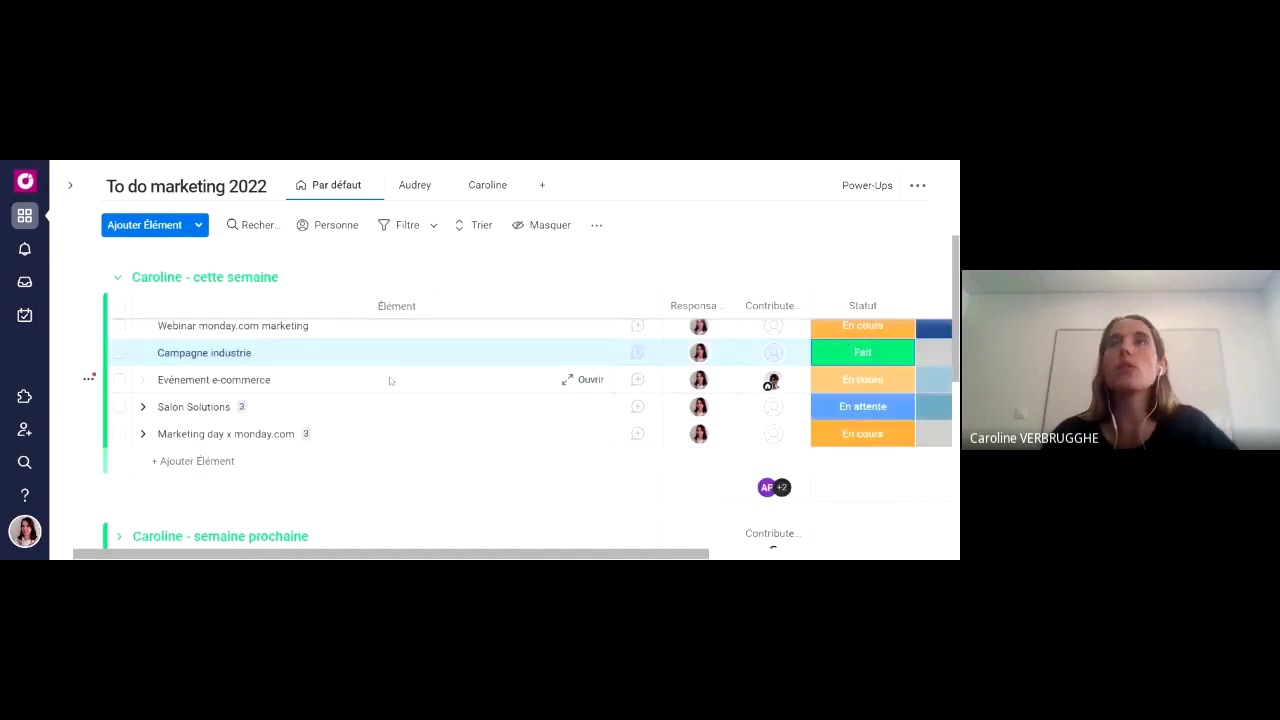
Expand the "Archives" group to check for the "Campagne industrie" item, and collapse the group again.
left_click_drag(397, 394, 322, 441)
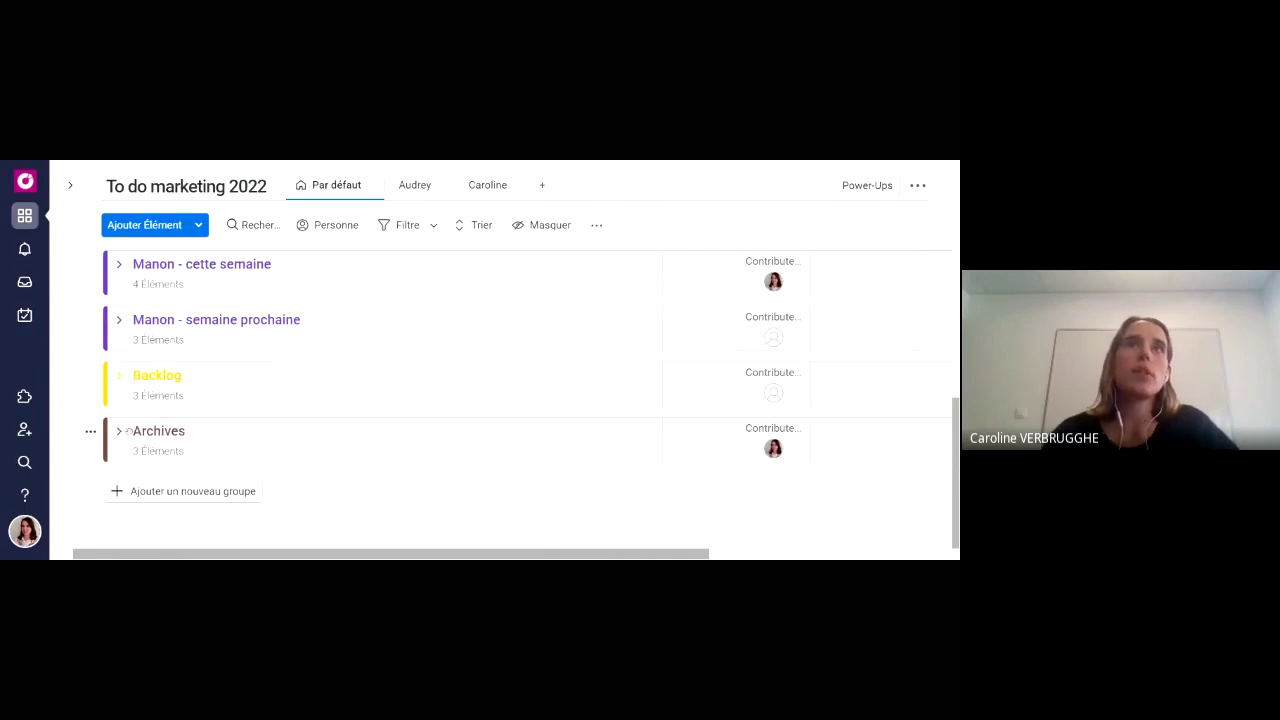
left_click(119, 431)
scroll(437, 451, "down", 1)
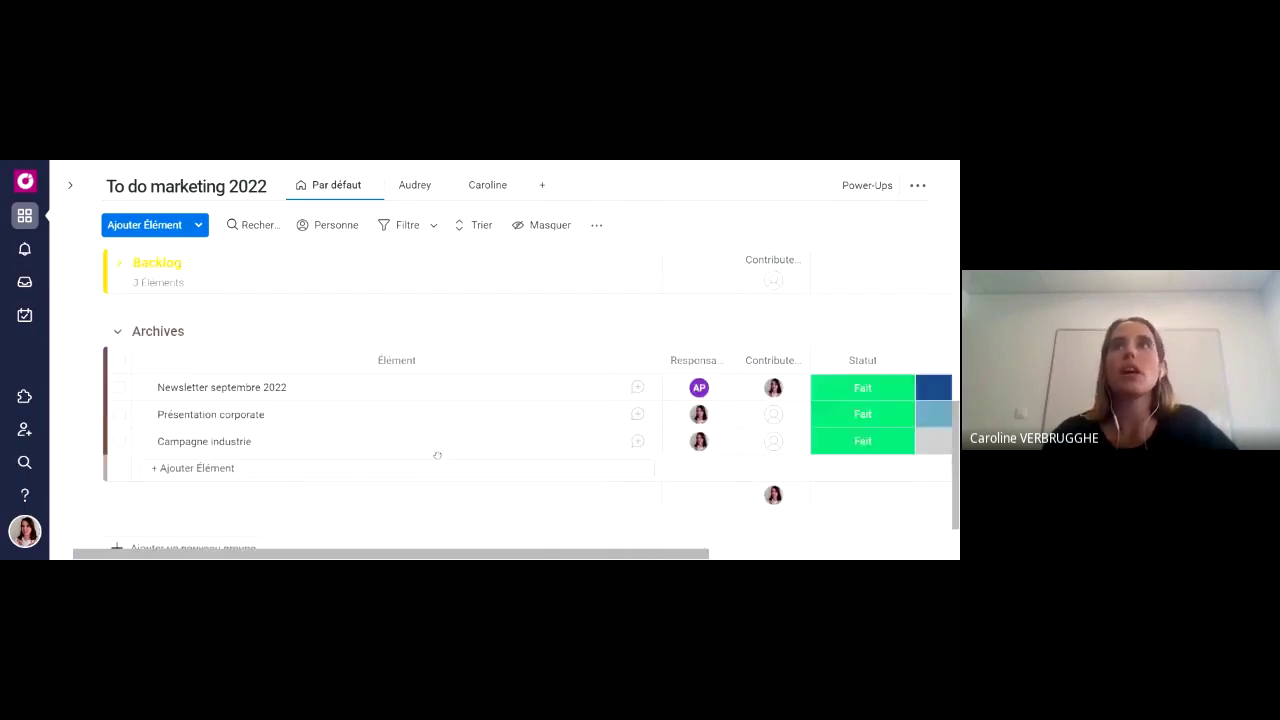
scroll(436, 460, "up", 2)
scroll(436, 460, "up", 3)
scroll(436, 460, "down", 6)
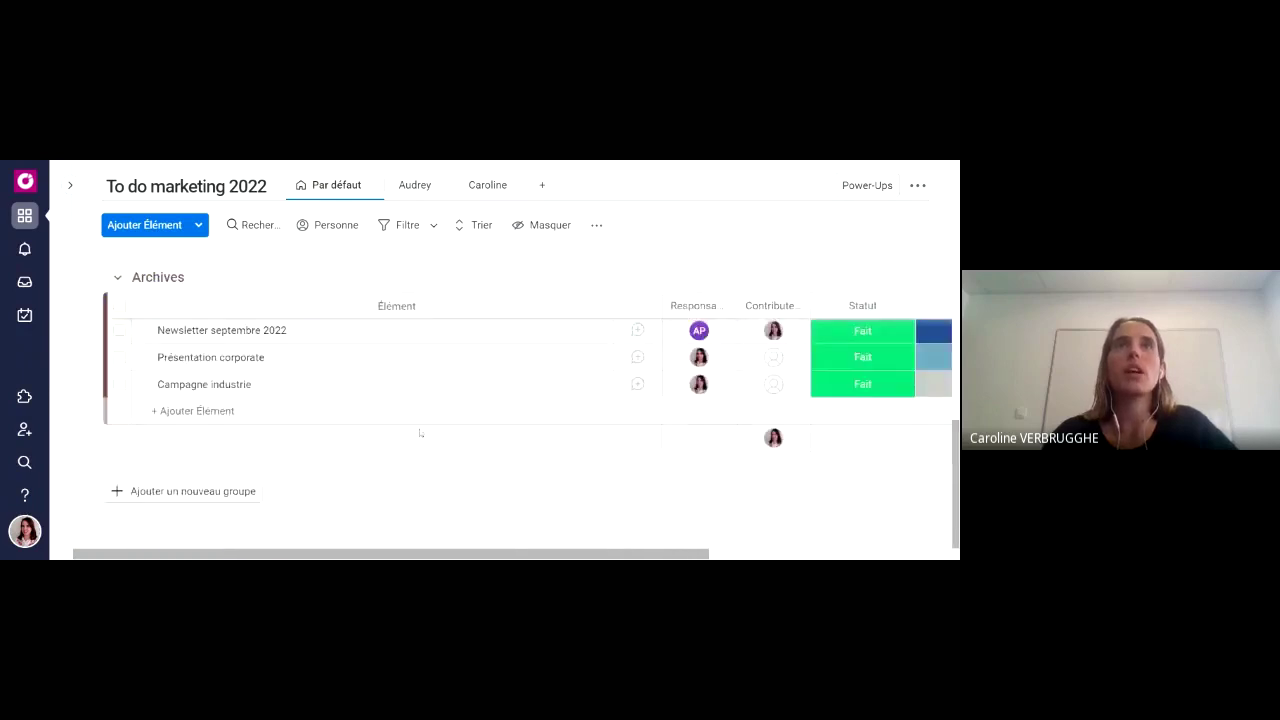
scroll(420, 432, "up", 1)
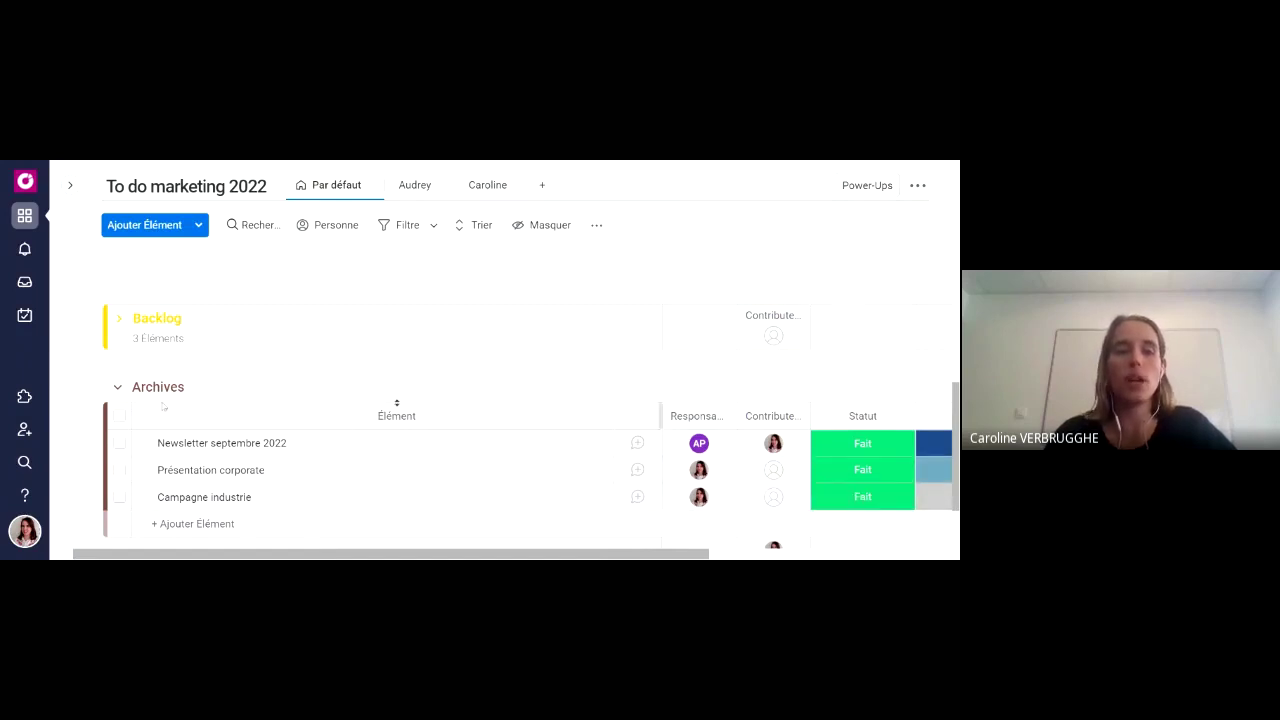
left_click(117, 388)
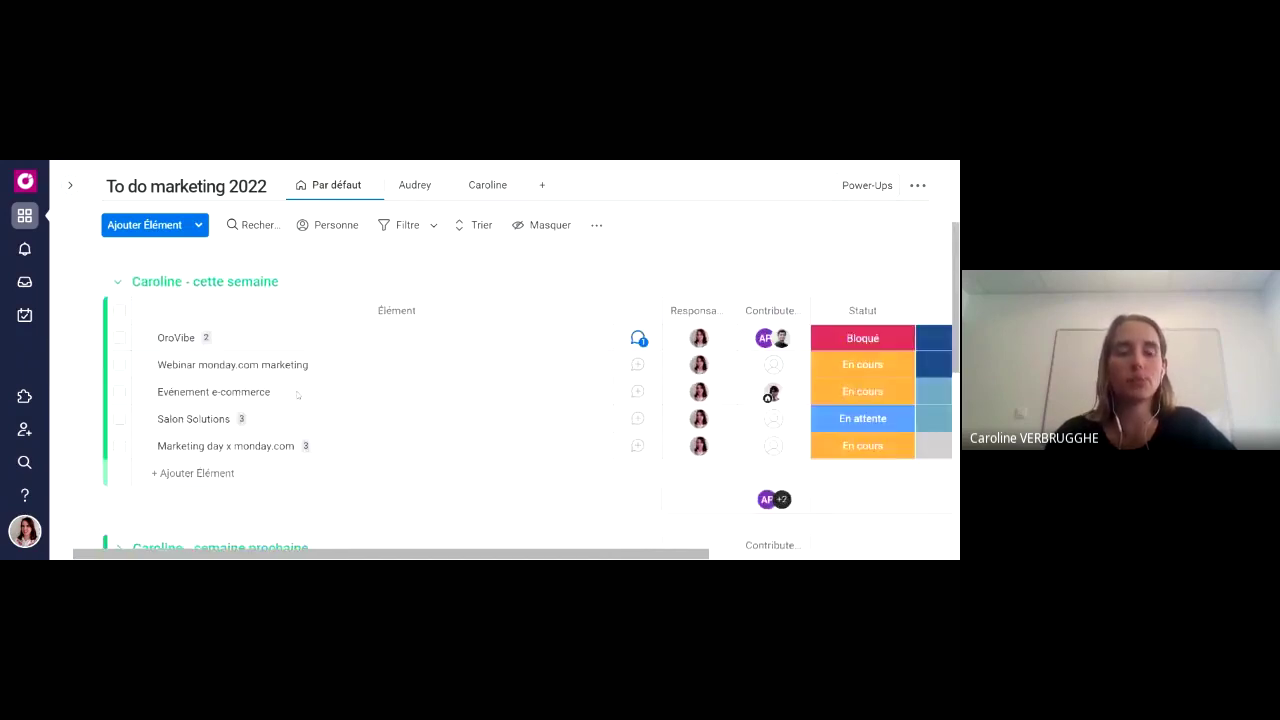
Open the board's automations and toggle the one that moves "Fait" items to "Archives" off and back on.
scroll(290, 388, "up", 3)
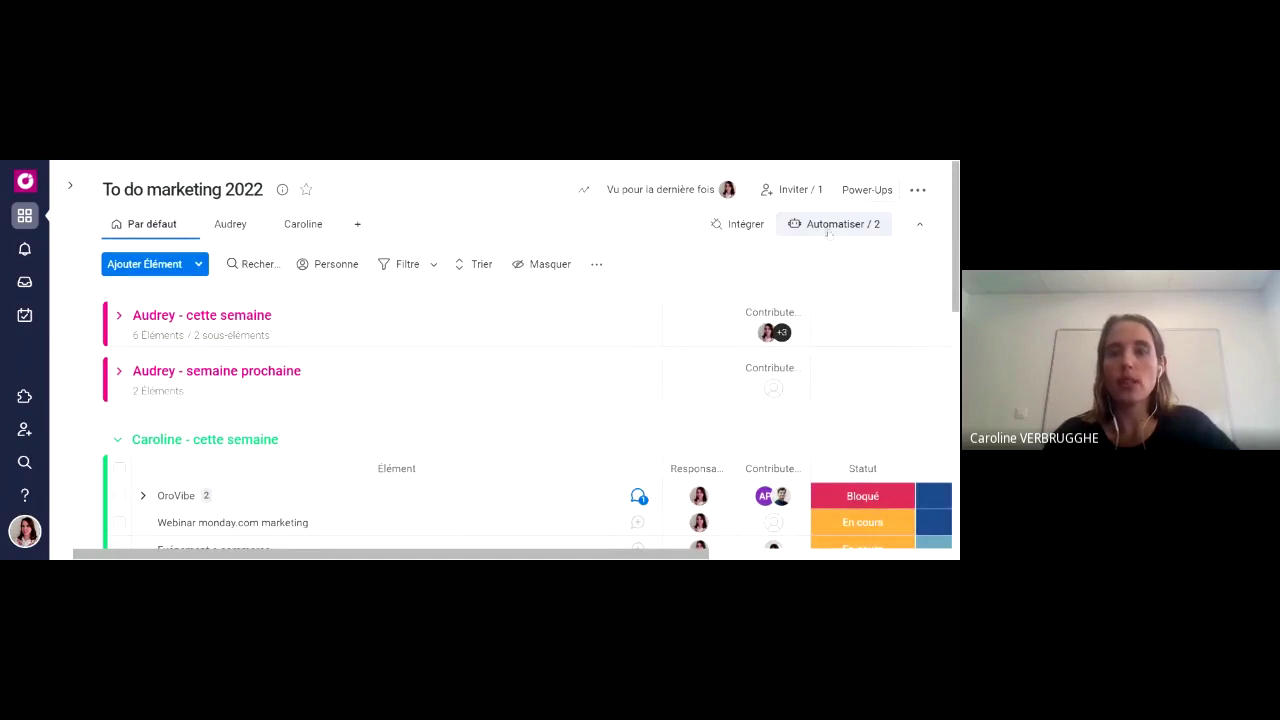
left_click(824, 224)
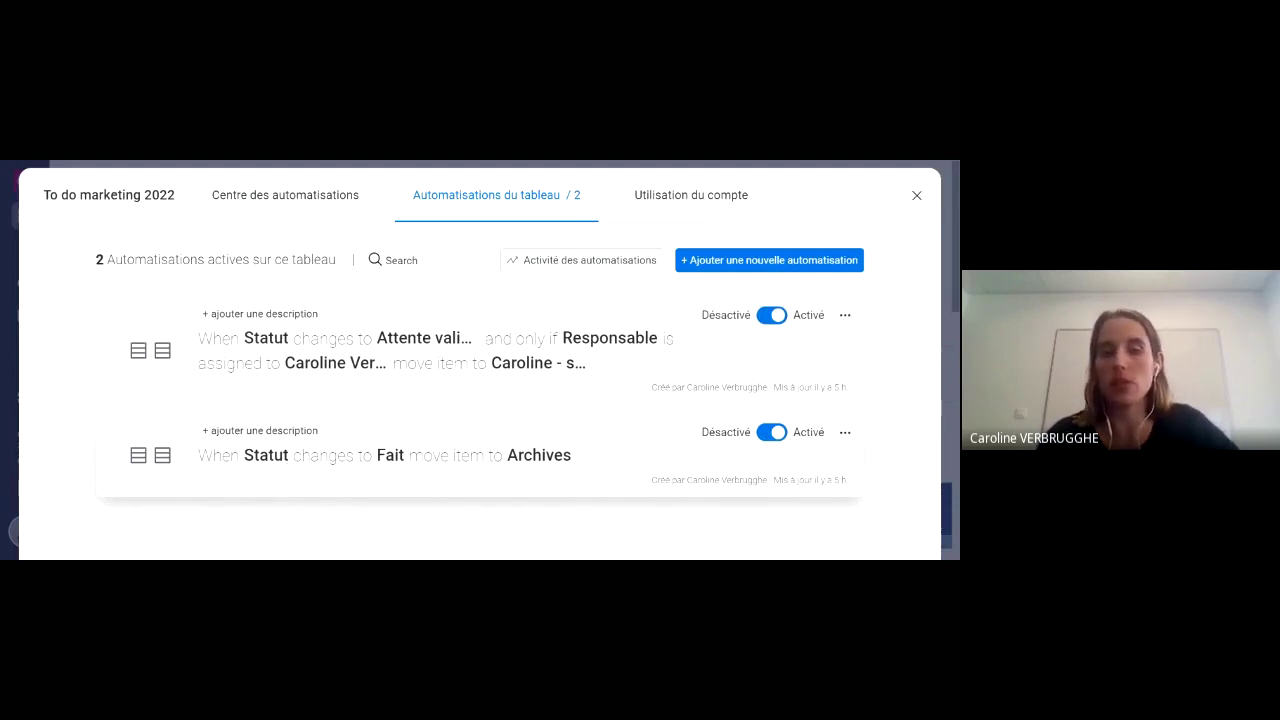
left_click(780, 436)
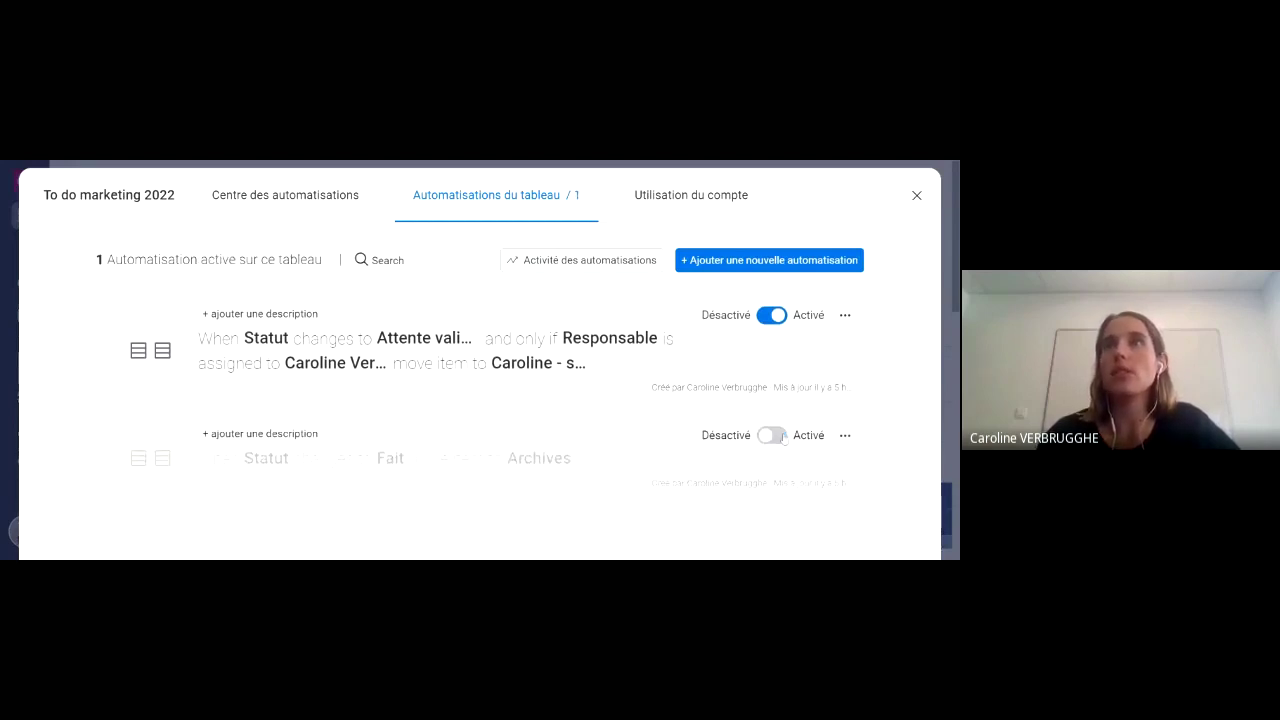
left_click(780, 436)
left_click(780, 435)
left_click(780, 435)
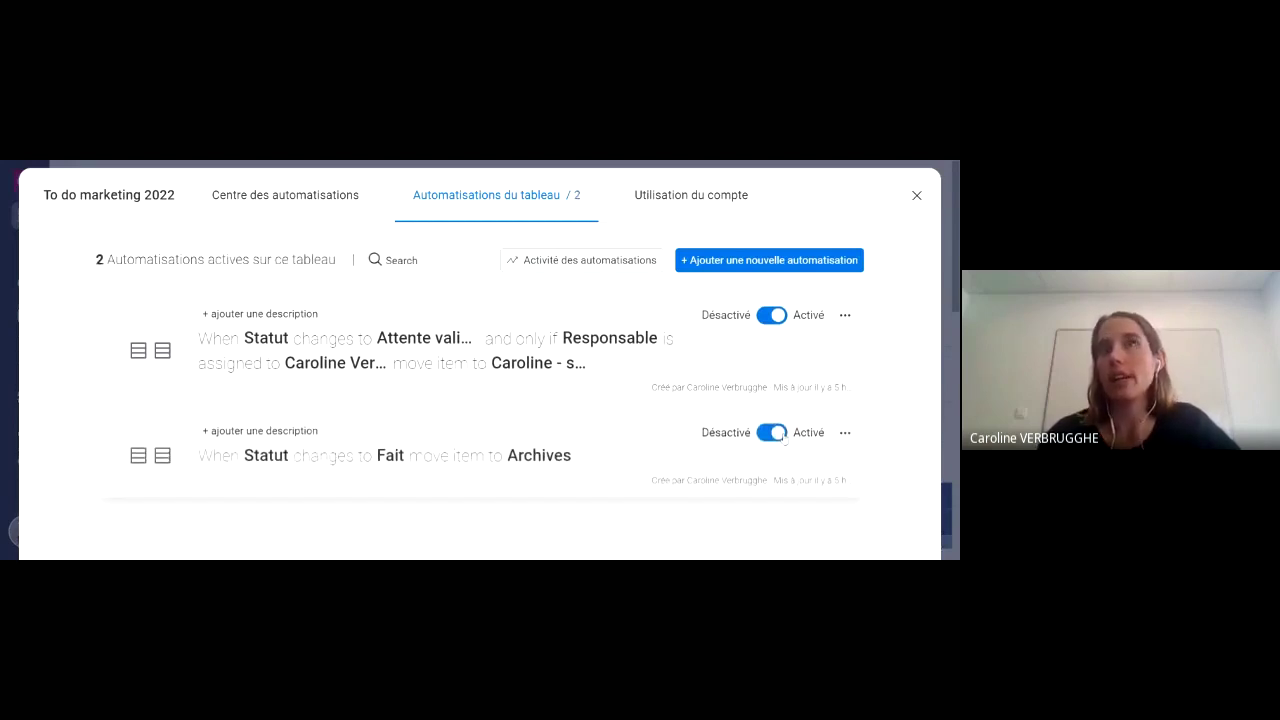
View the "Attente validation" automation's settings without changing them, and browse the template categories in the automation centre.
left_click(678, 345)
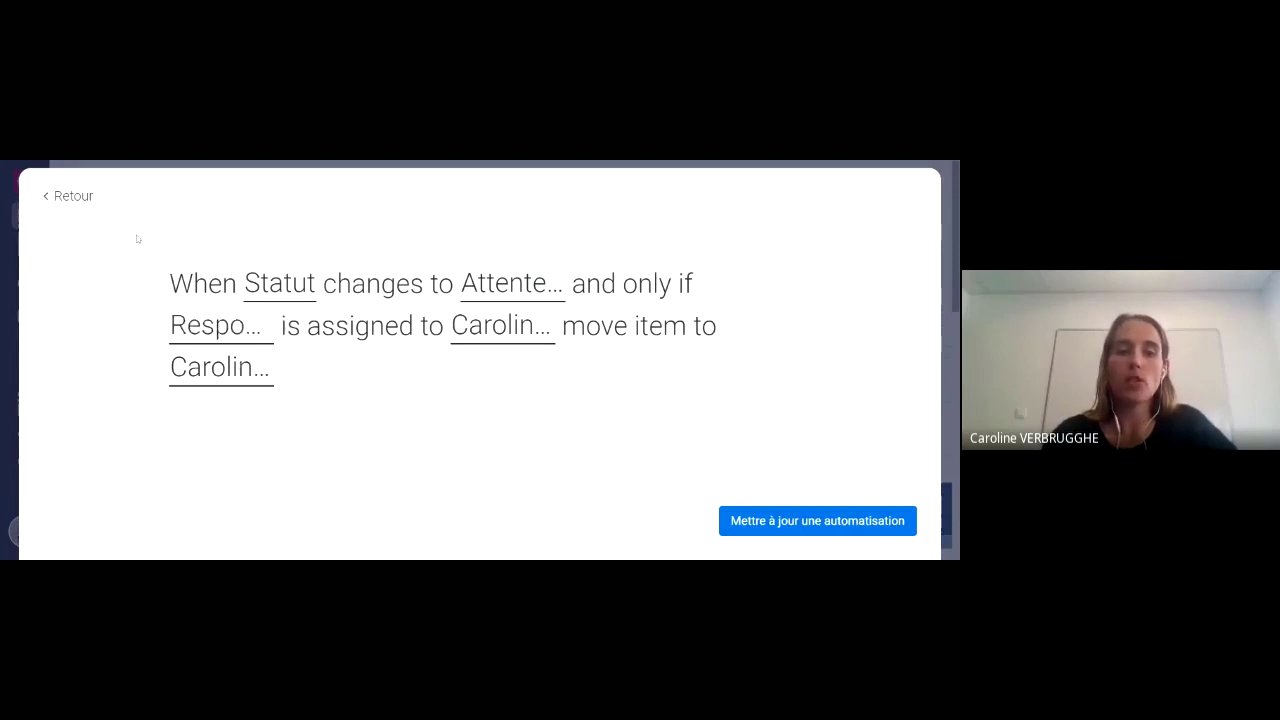
left_click(76, 196)
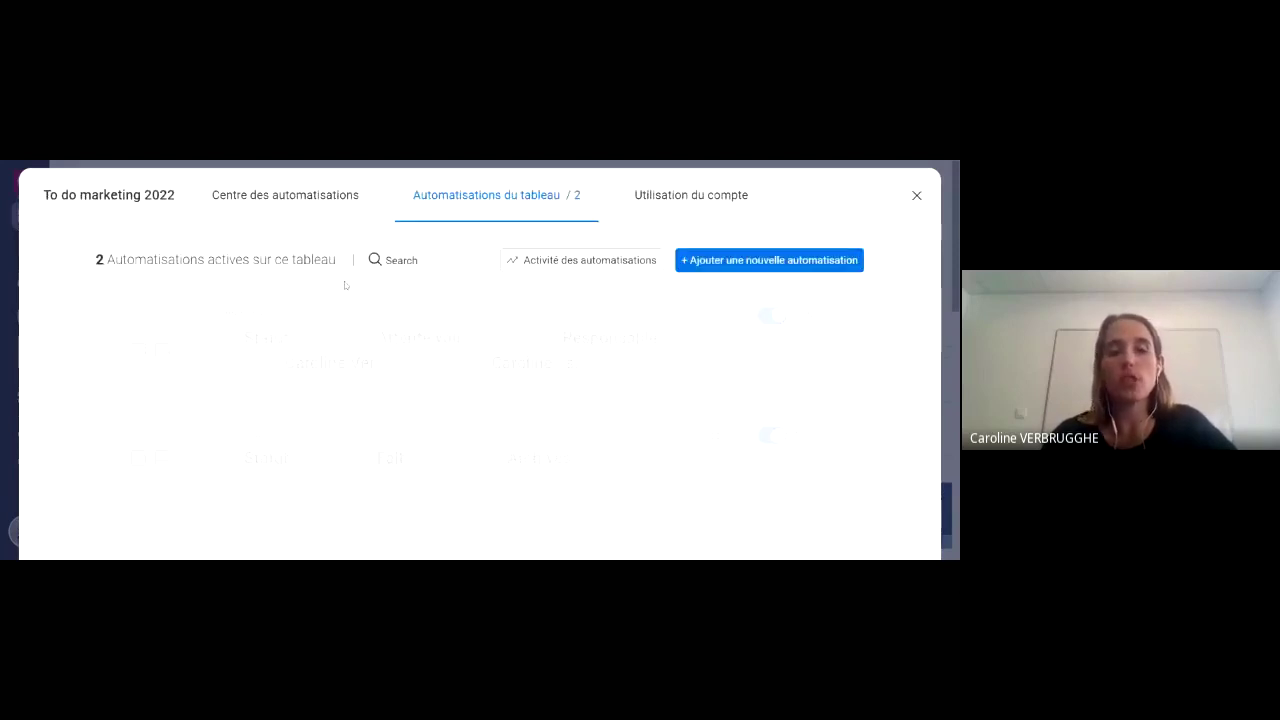
left_click(300, 193)
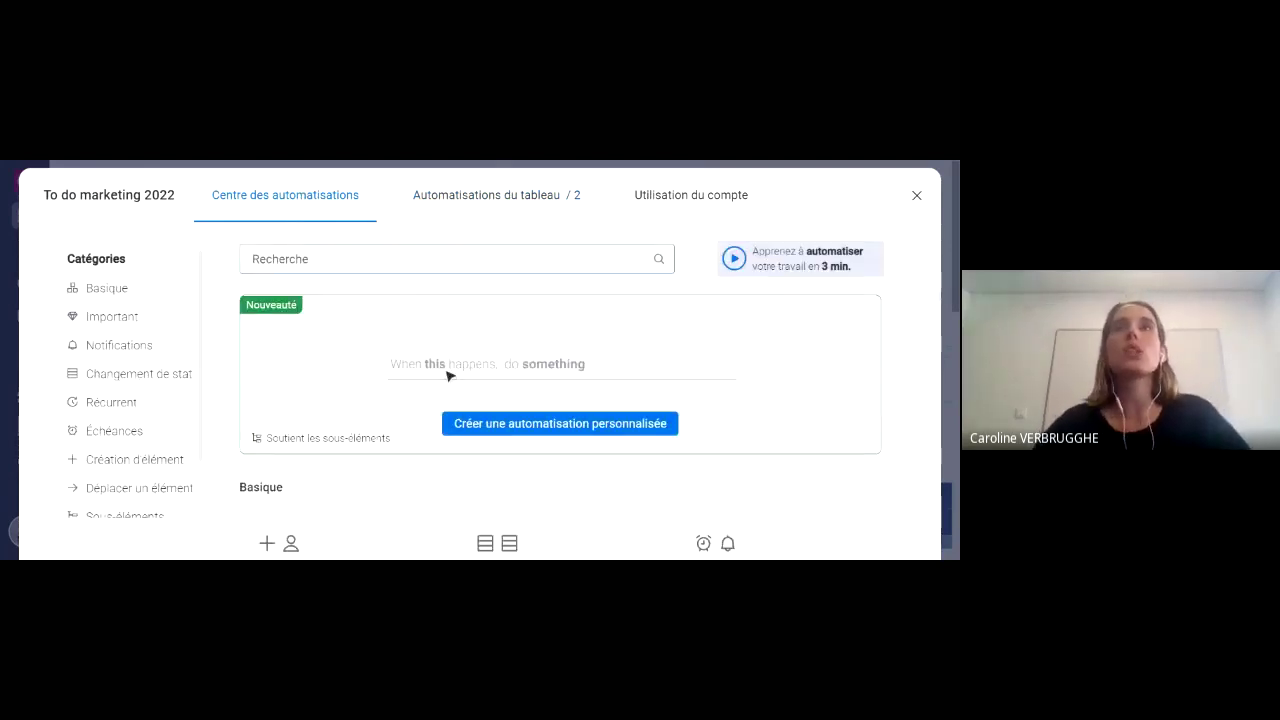
scroll(447, 372, "down", 3)
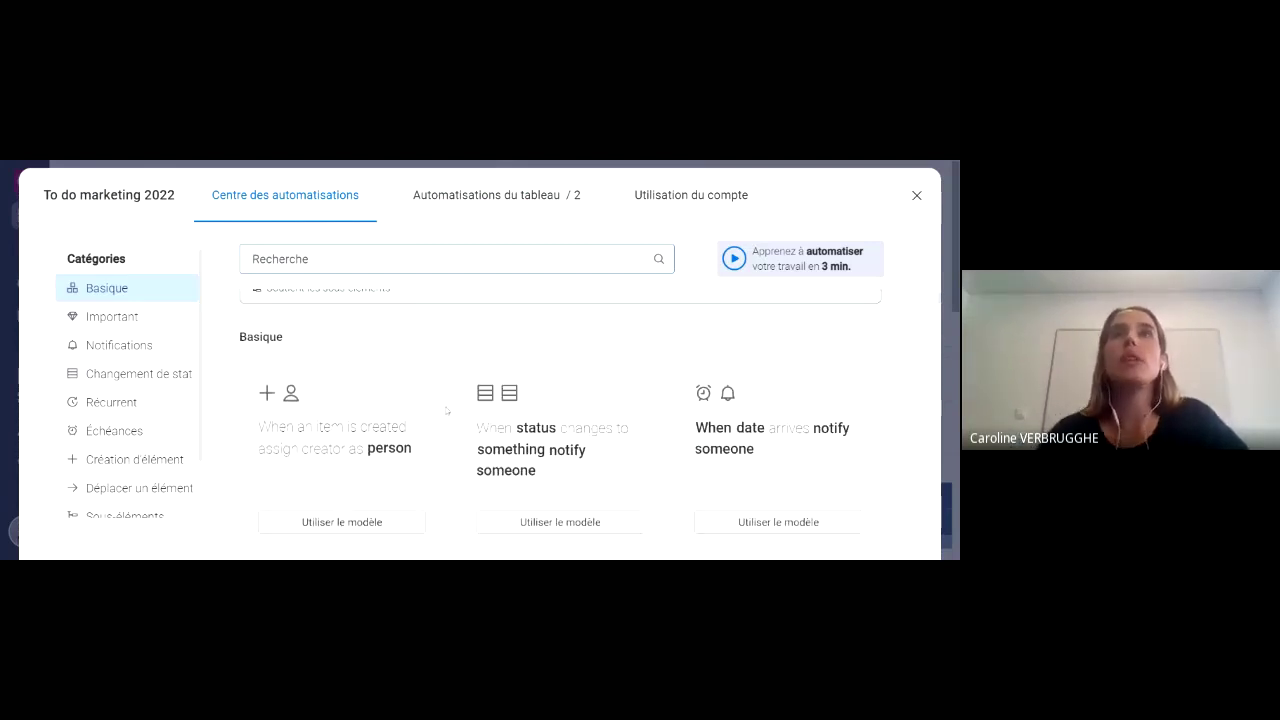
scroll(138, 330, "down", 2)
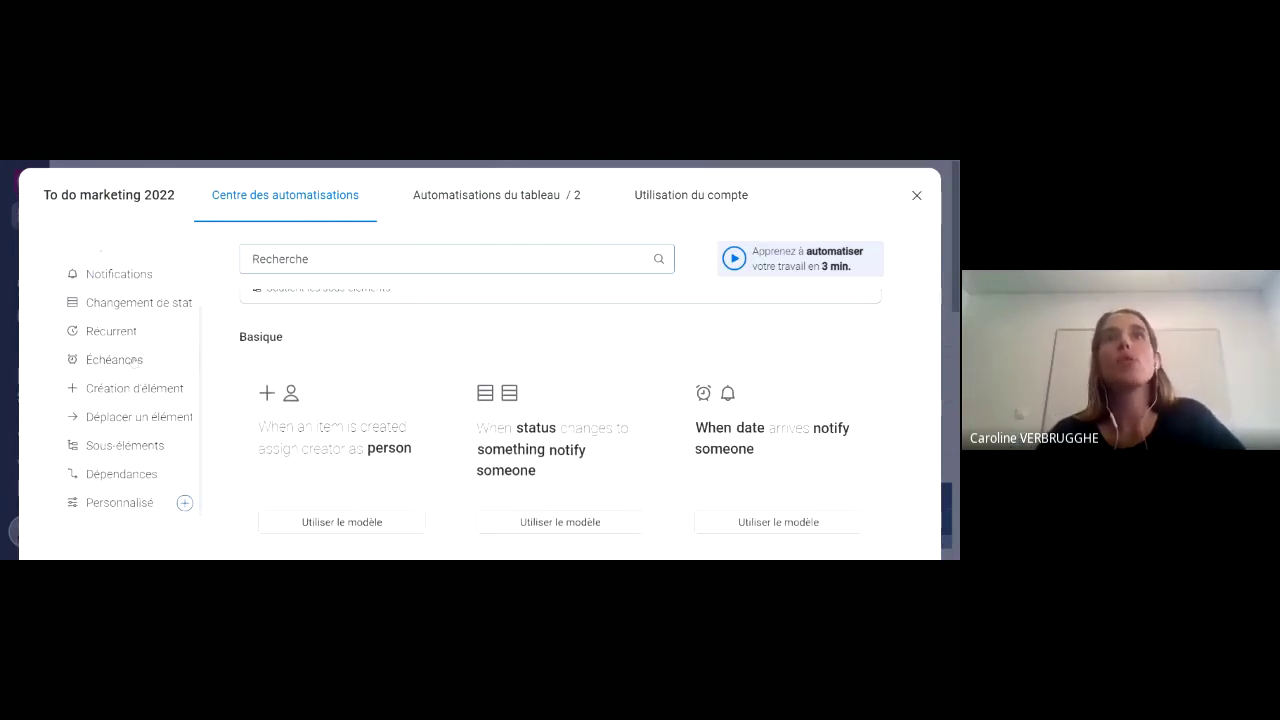
scroll(157, 432, "up", 2)
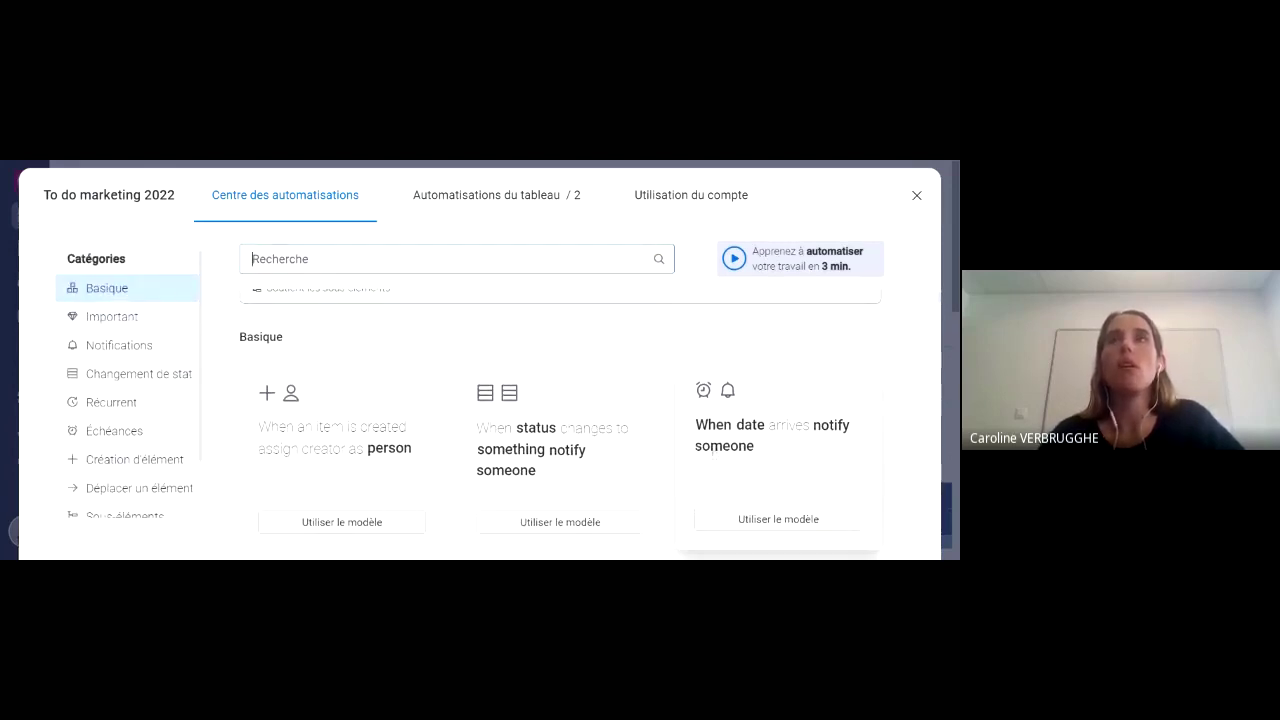
Use the template that notifies someone on a status change, with the trigger set to "Statut" changing to "Fait".
left_click(572, 520)
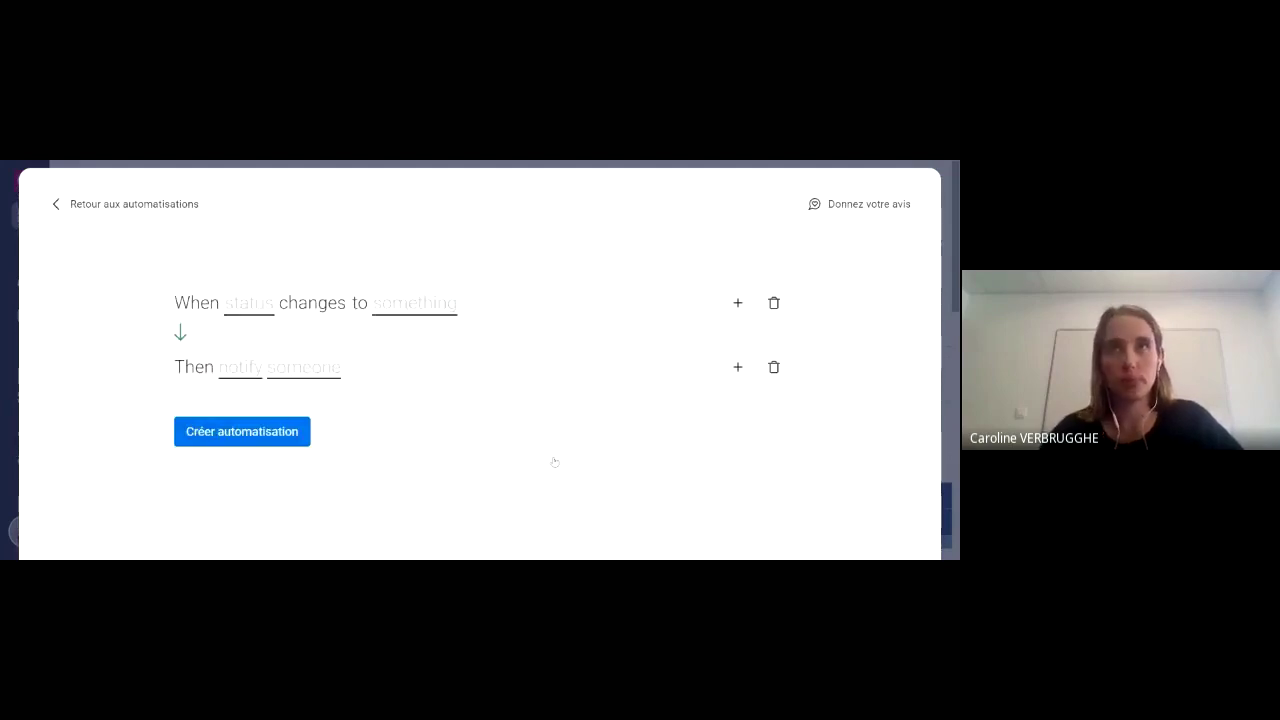
left_click(250, 316)
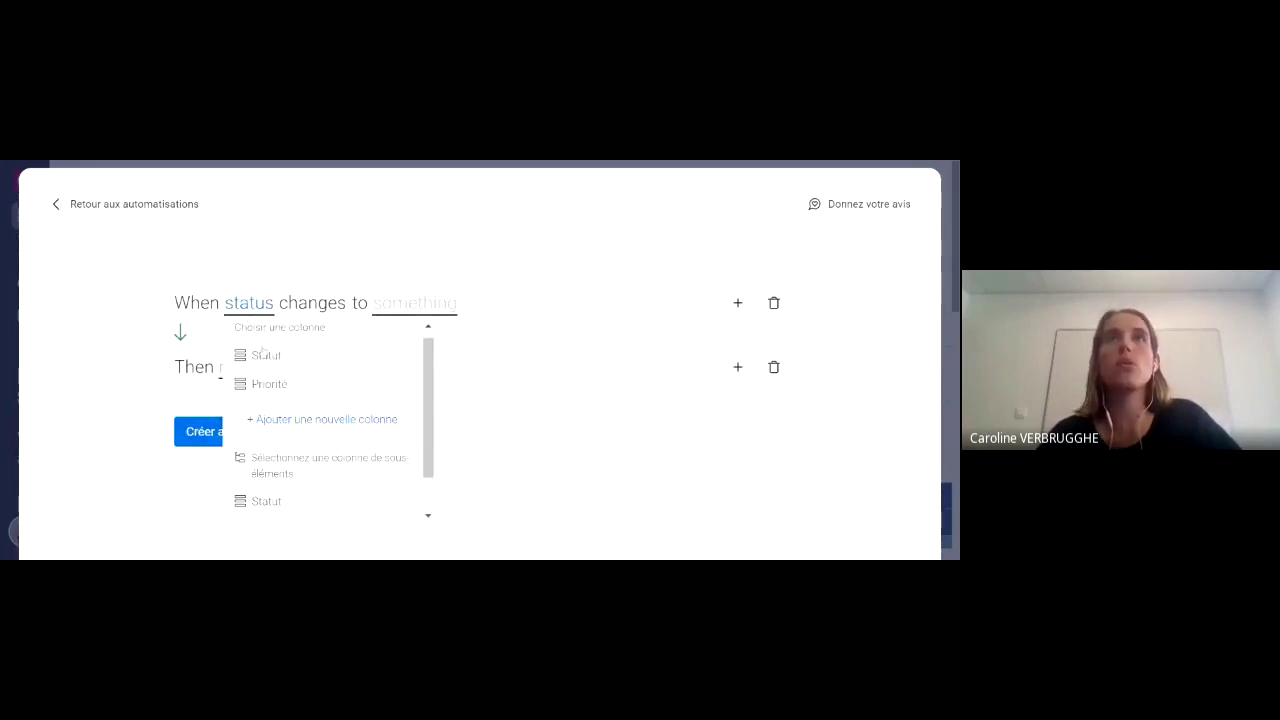
left_click(360, 357)
left_click(422, 314)
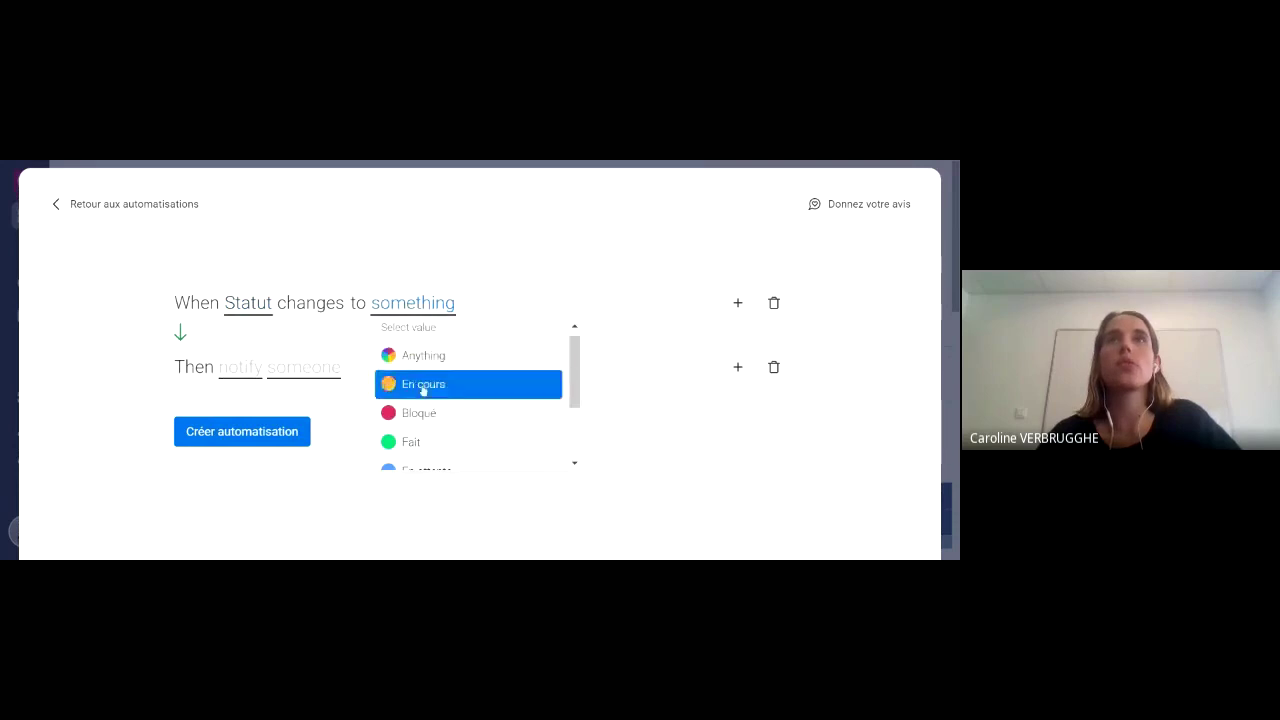
left_click(411, 441)
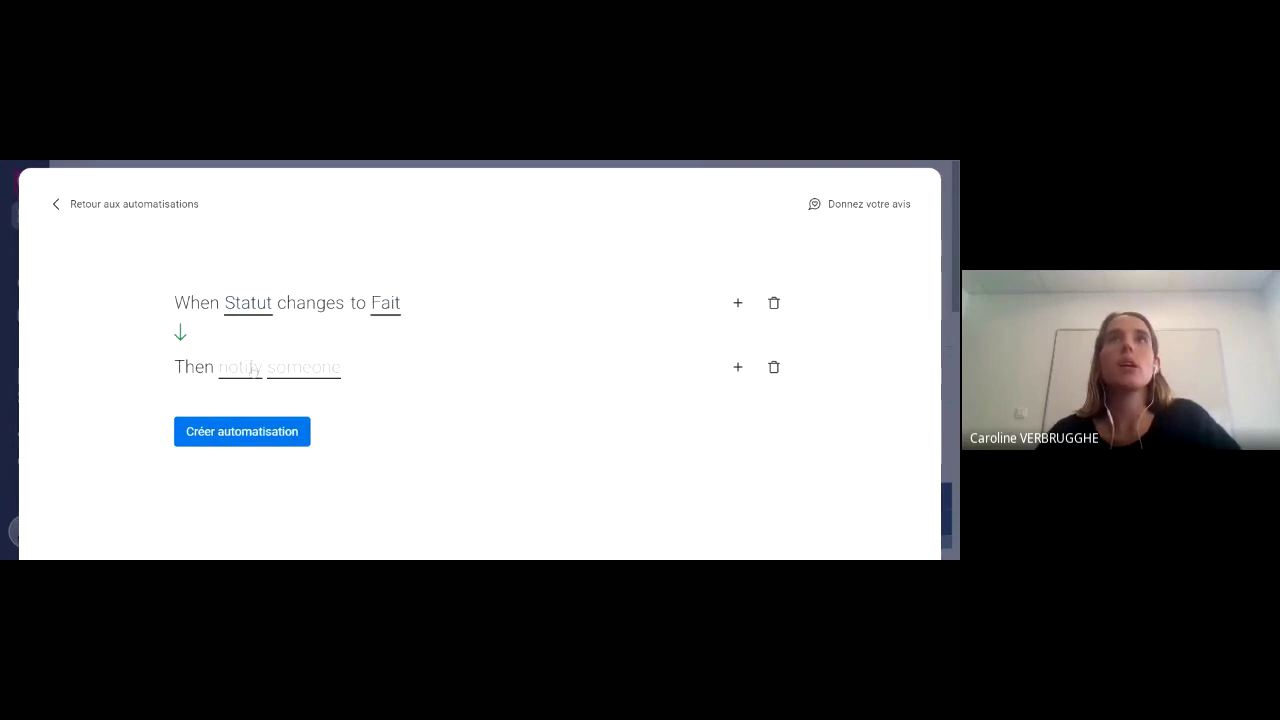
Set the notification recipient to "Me" with the message "Cette tâche est finie", and close the automation editor without creating it.
left_click(301, 370)
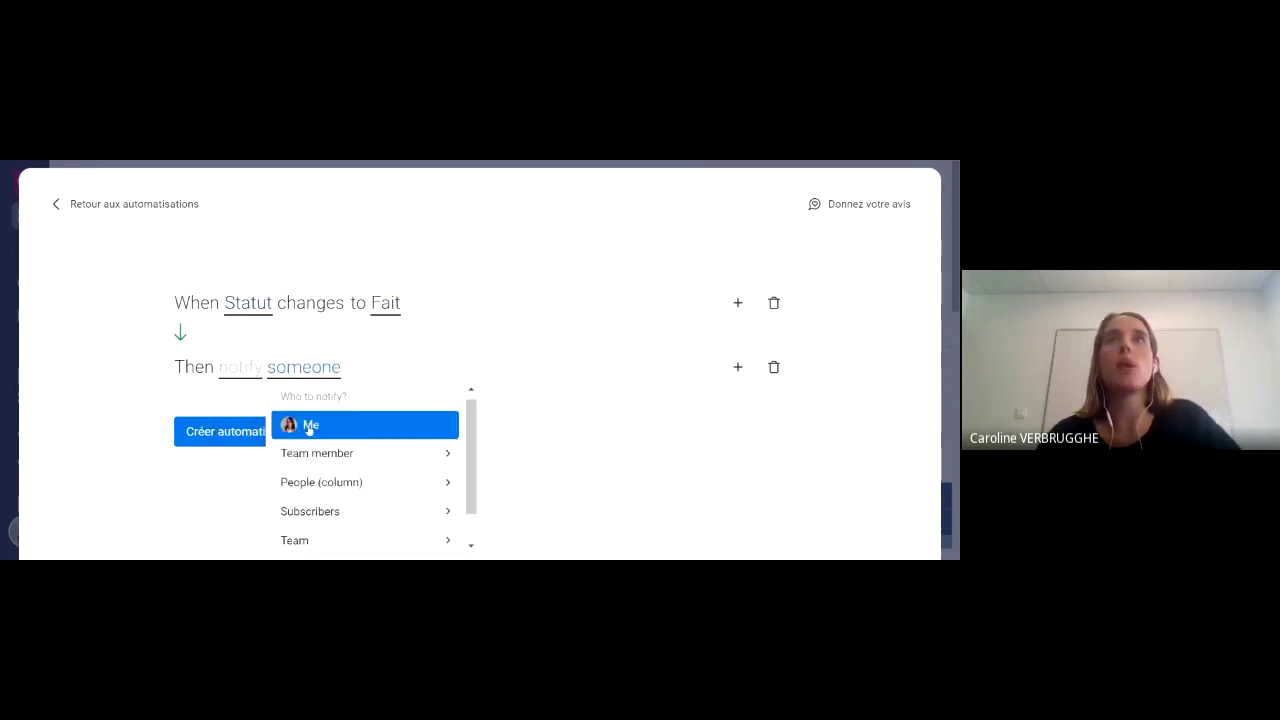
left_click(305, 426)
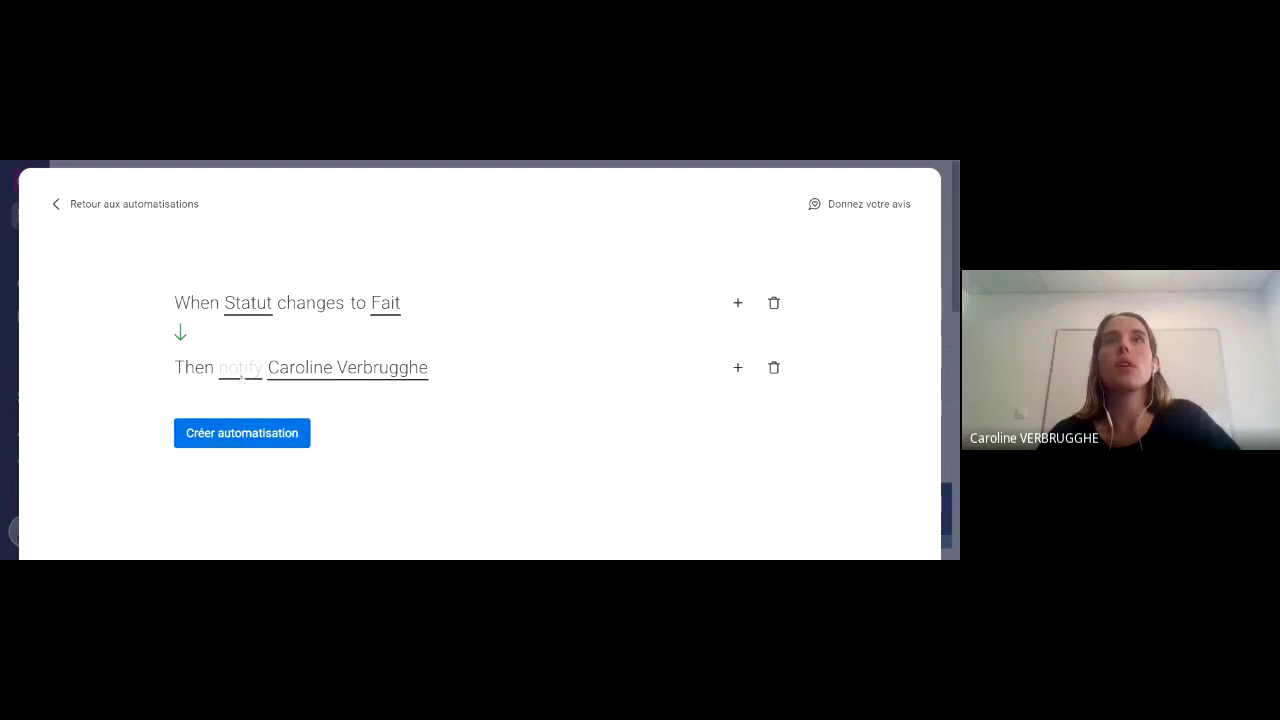
left_click(240, 367)
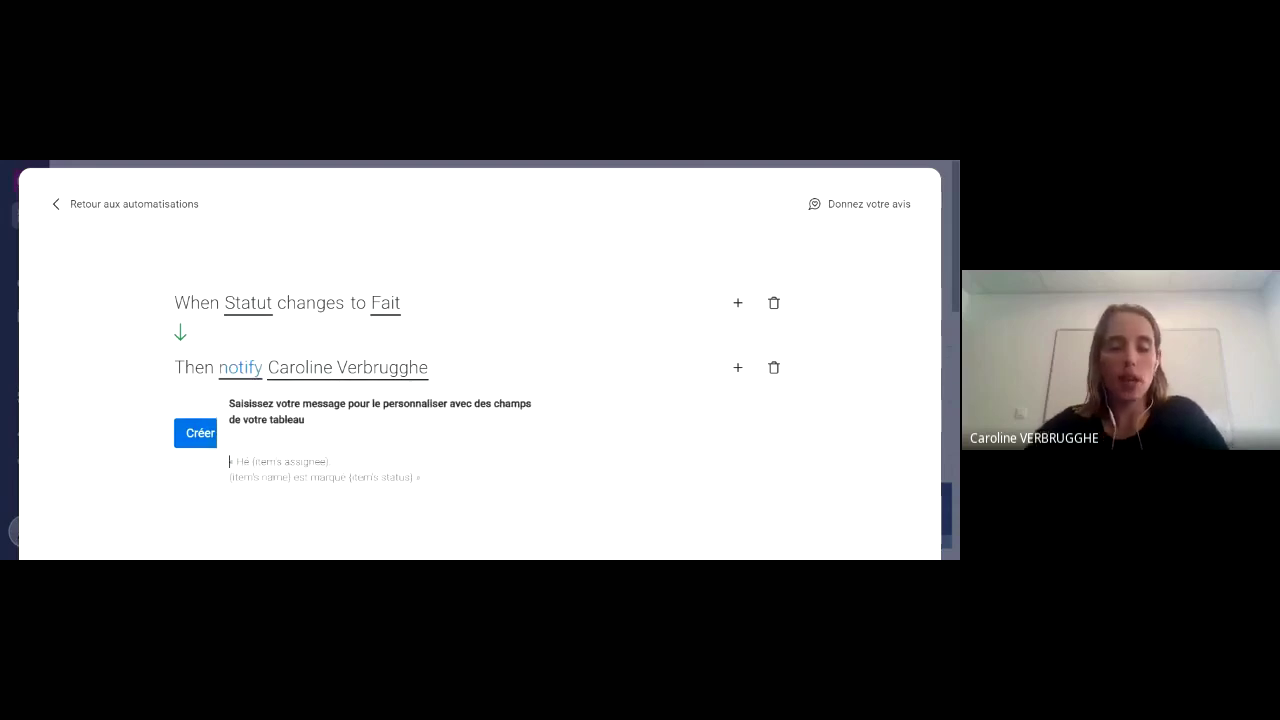
type("Cette tâc")
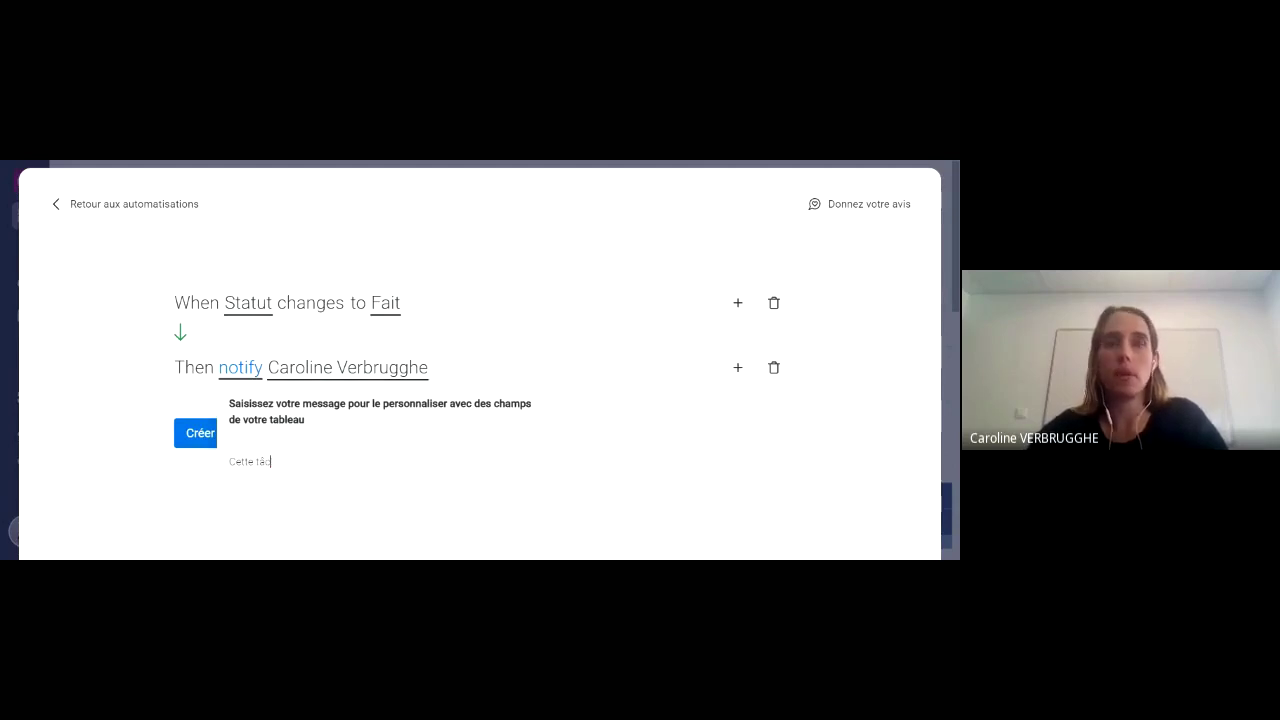
type("he est he est finie")
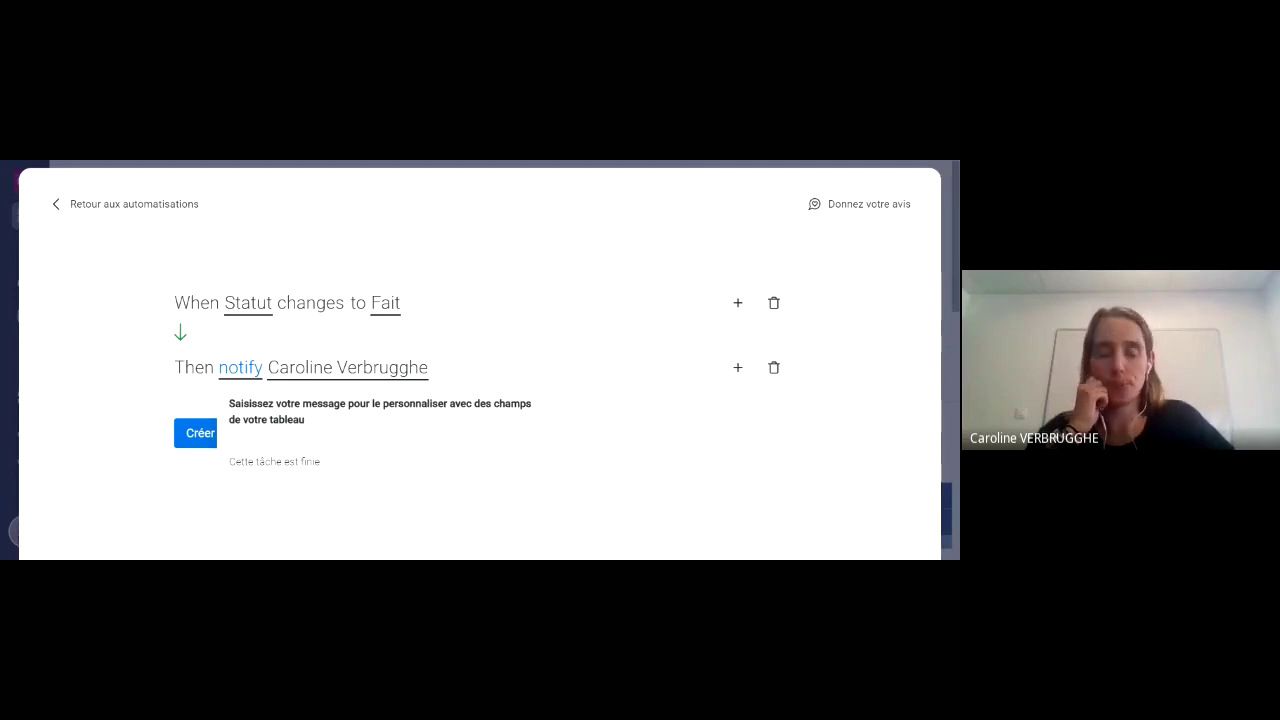
left_click(152, 437)
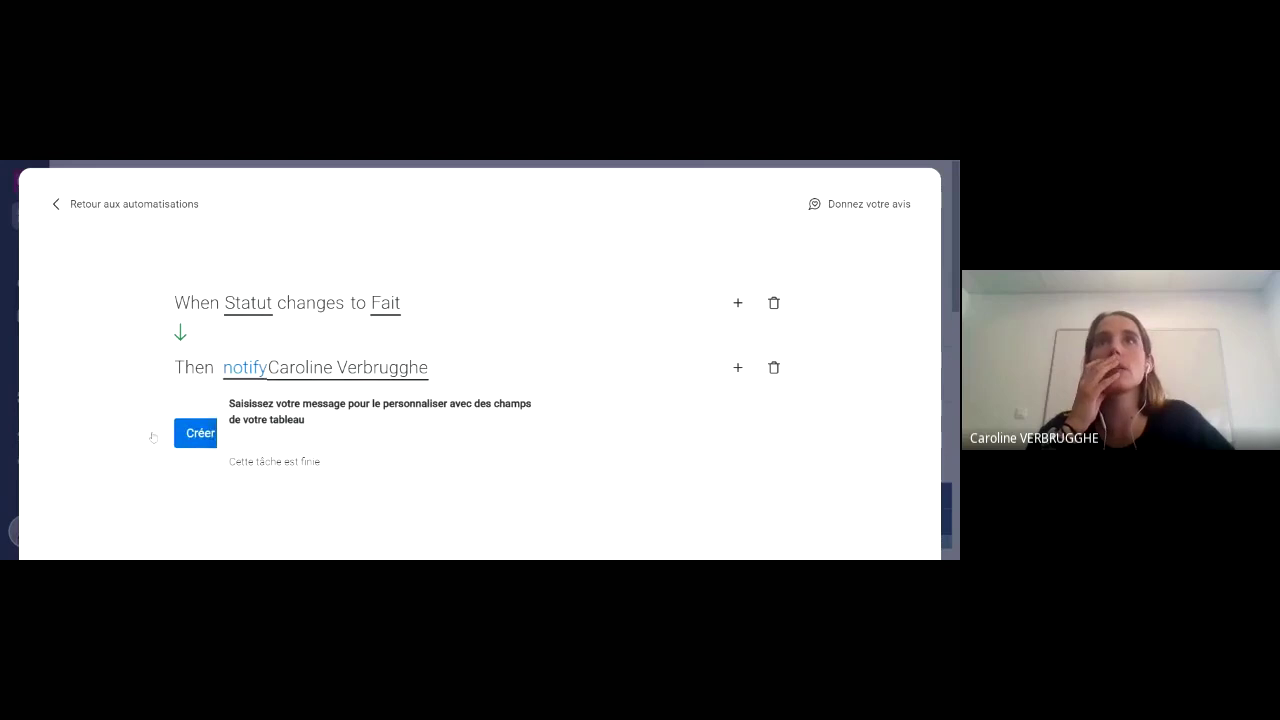
left_click(240, 367)
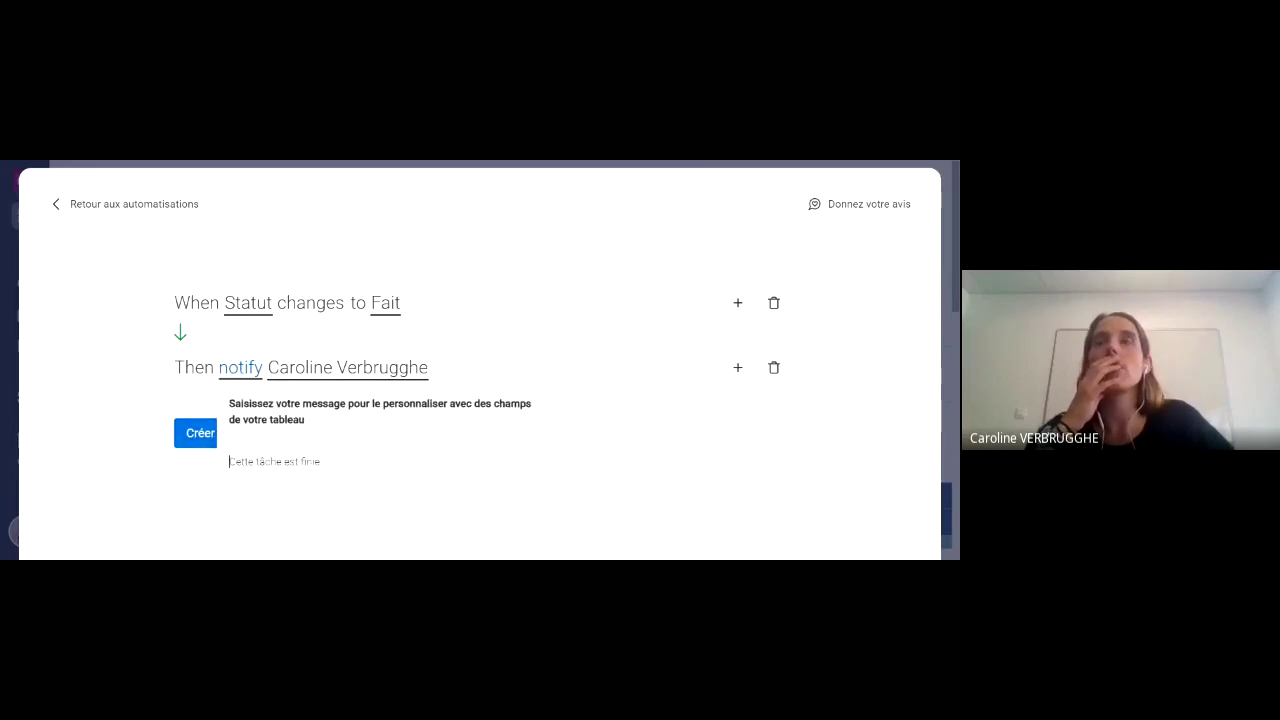
key("Escape")
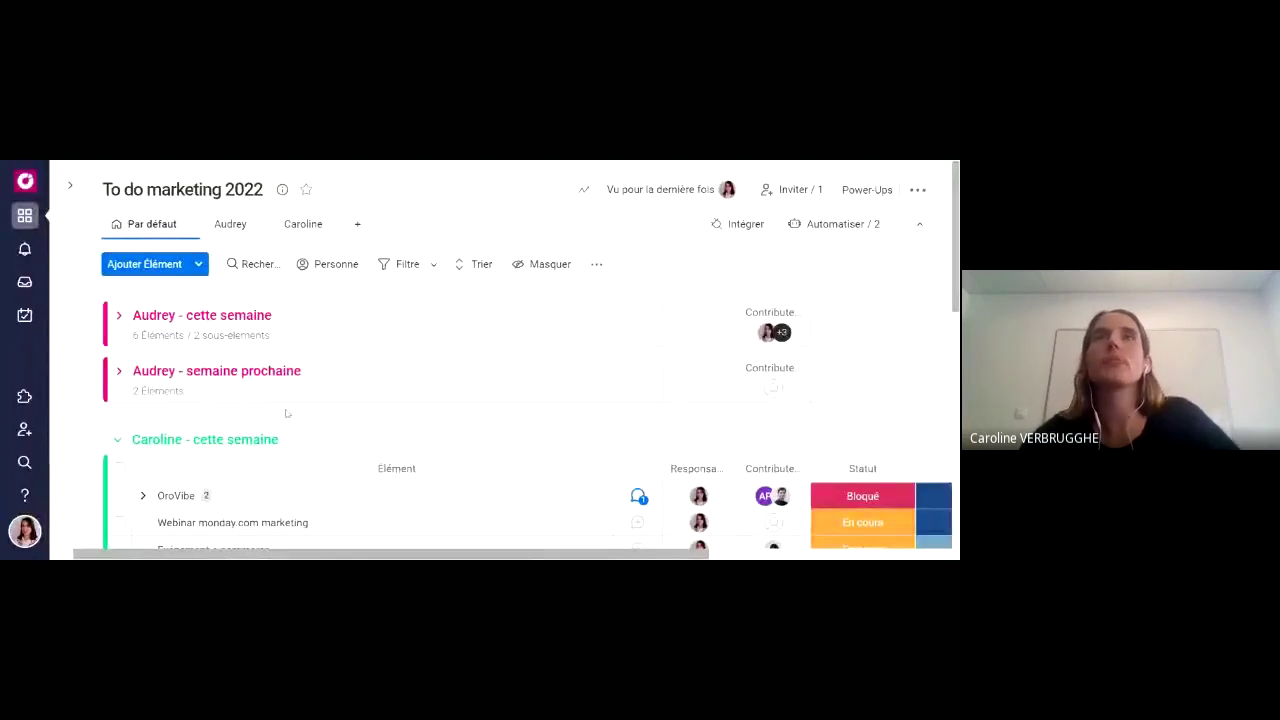